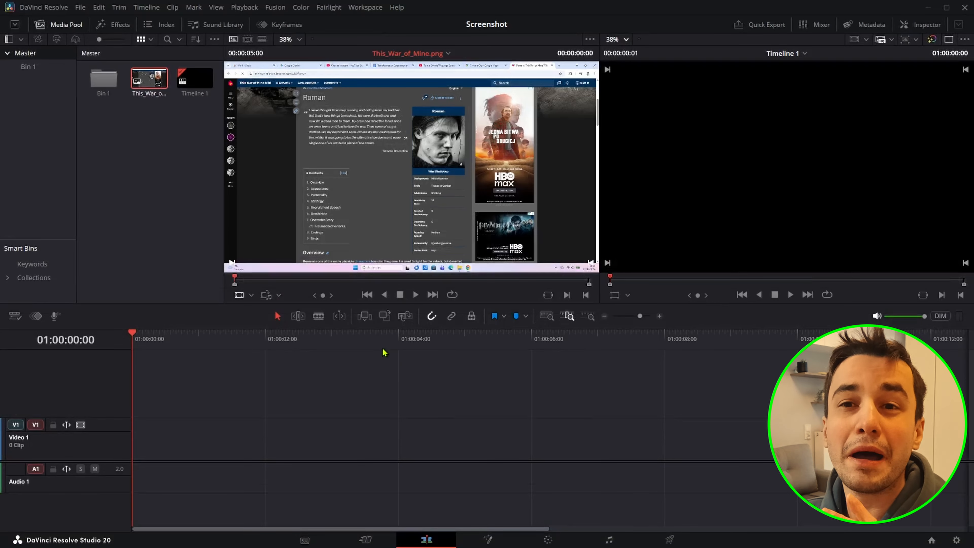
Step: Create a new Fusion composition clip named Screenshot in the Master bin and open it for node editing
{"action": "right_click", "coordinate": [144, 171]}
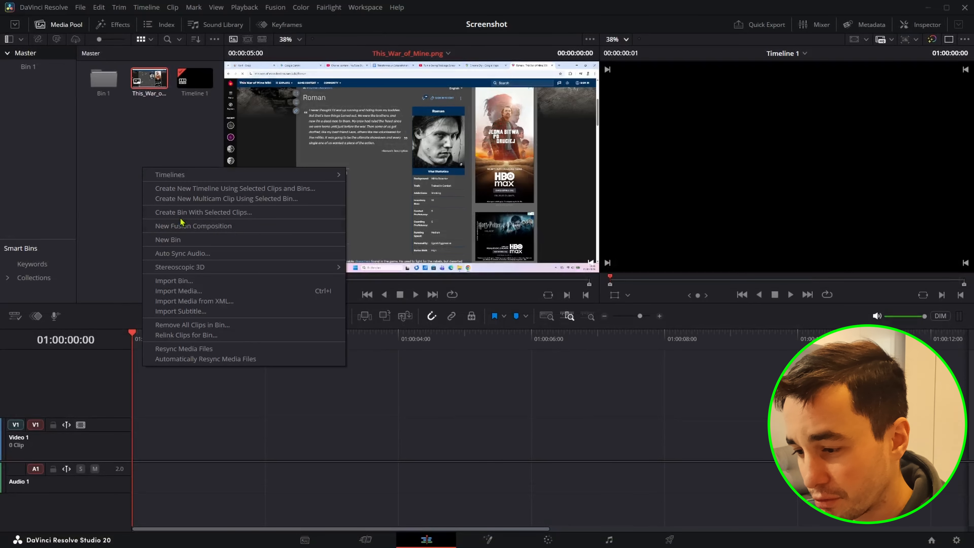
{"action": "left_click", "coordinate": [211, 227]}
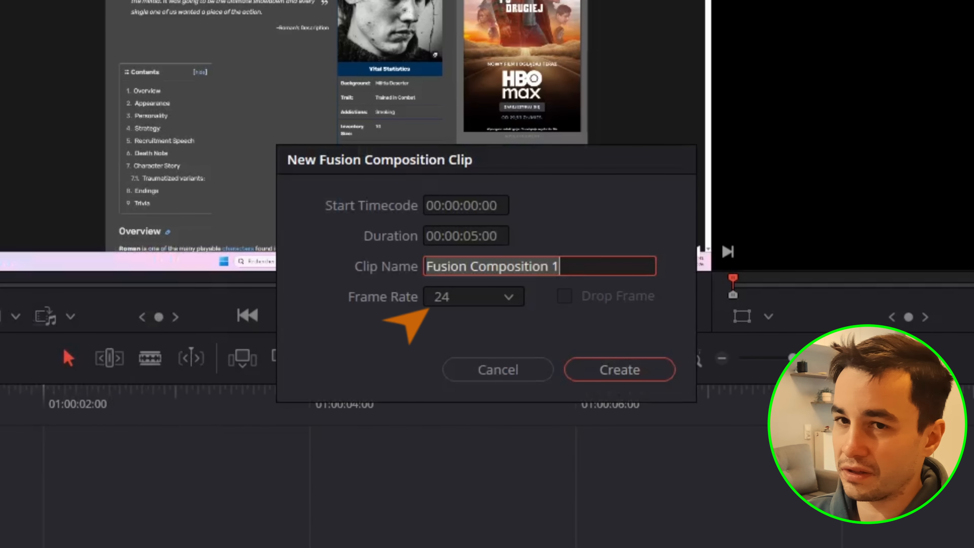
{"action": "type", "text": "Screenshot"}
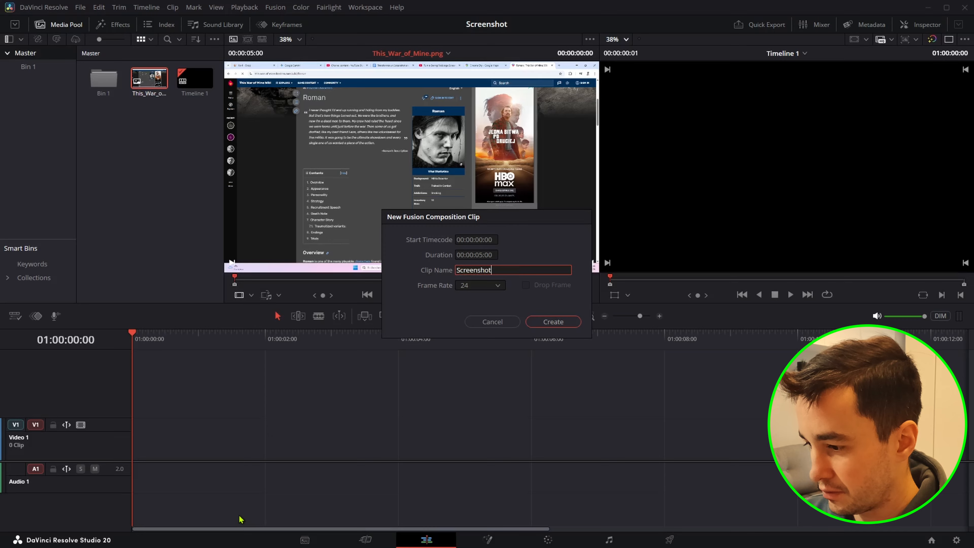
{"action": "key", "text": "Return"}
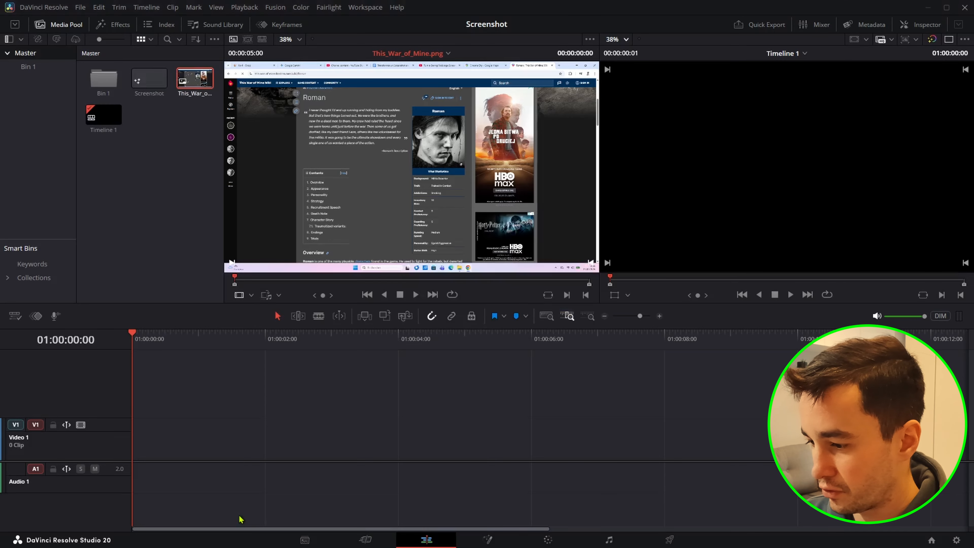
{"action": "left_click", "coordinate": [156, 75]}
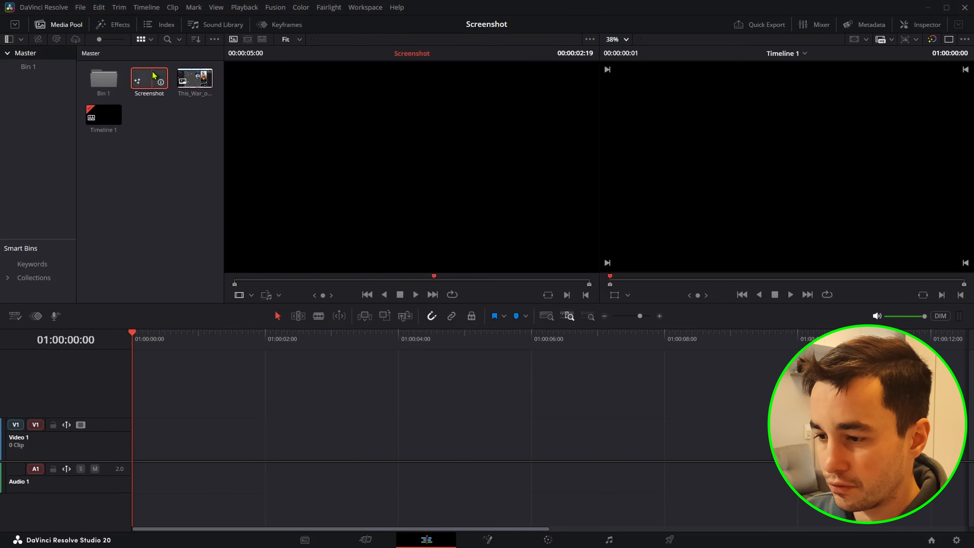
{"action": "double_click", "coordinate": [152, 76]}
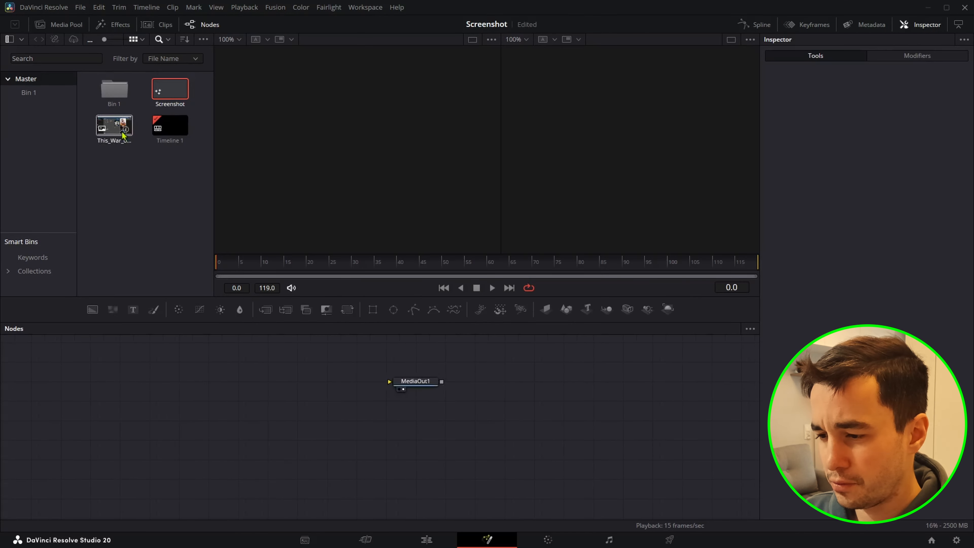
Step: Add This_War_of_Mine.png to the node graph and connect it to MediaOut1
{"action": "left_click_drag", "start_coordinate": [122, 135], "coordinate": [246, 384]}
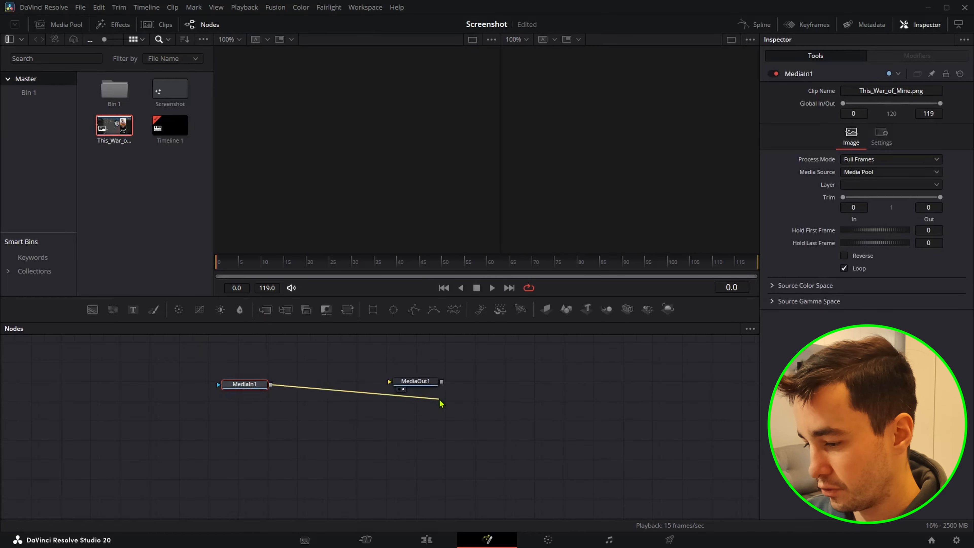
{"action": "left_click_drag", "start_coordinate": [427, 385], "coordinate": [458, 390]}
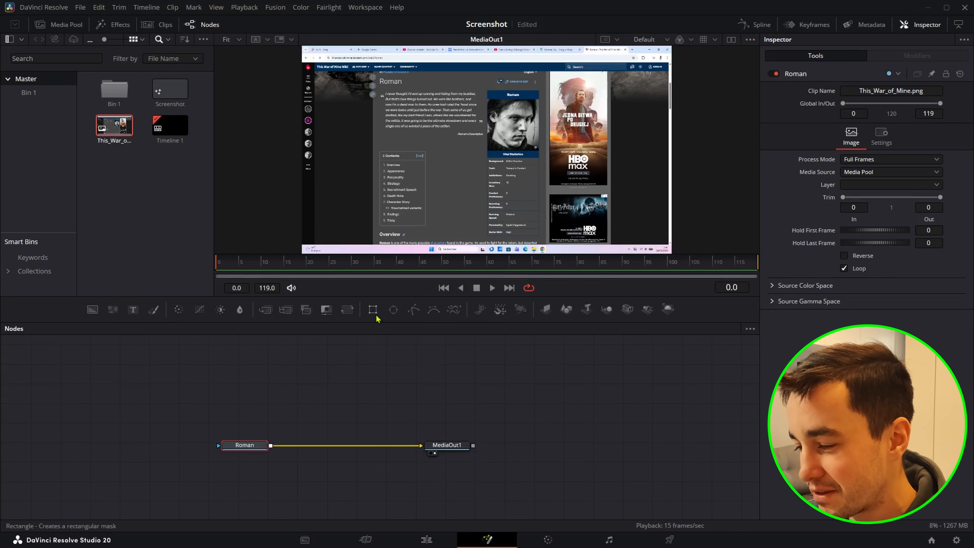
Step: Mask the Roman image node with a rectangle of width 1.0 and height 0.911 to crop the screenshot
{"action": "left_click_drag", "start_coordinate": [281, 406], "coordinate": [266, 400]}
{"action": "left_click_drag", "start_coordinate": [248, 445], "coordinate": [248, 446]}
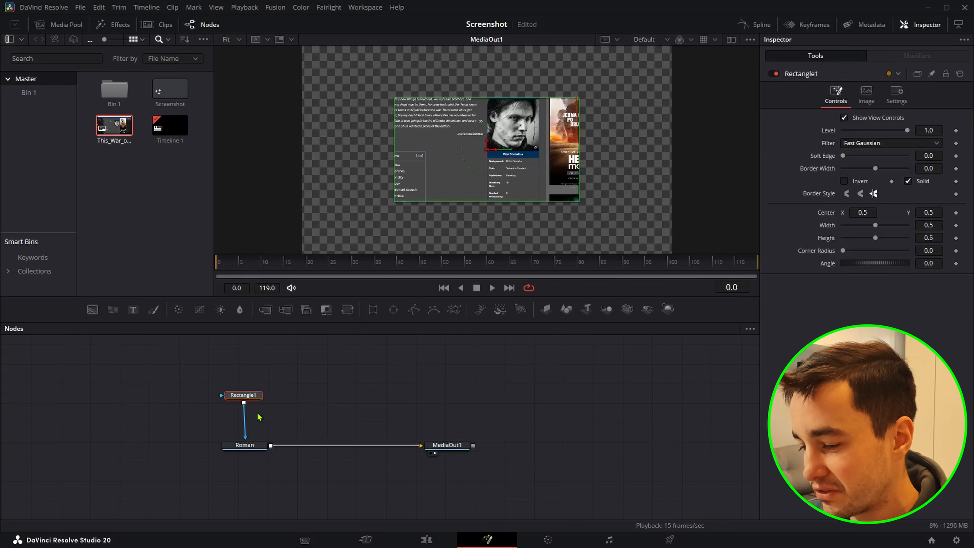
{"action": "left_click_drag", "start_coordinate": [252, 396], "coordinate": [253, 400]}
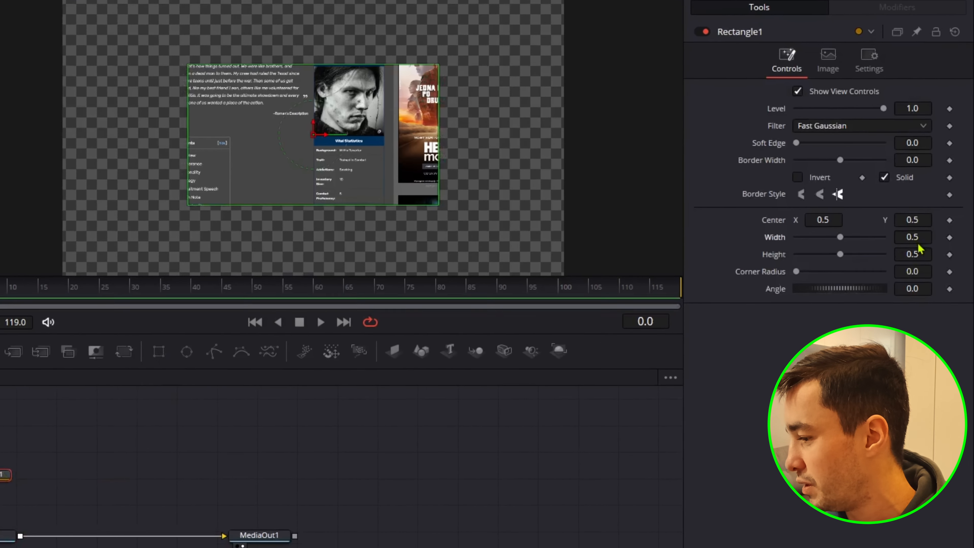
{"action": "left_click_drag", "start_coordinate": [930, 227], "coordinate": [966, 227]}
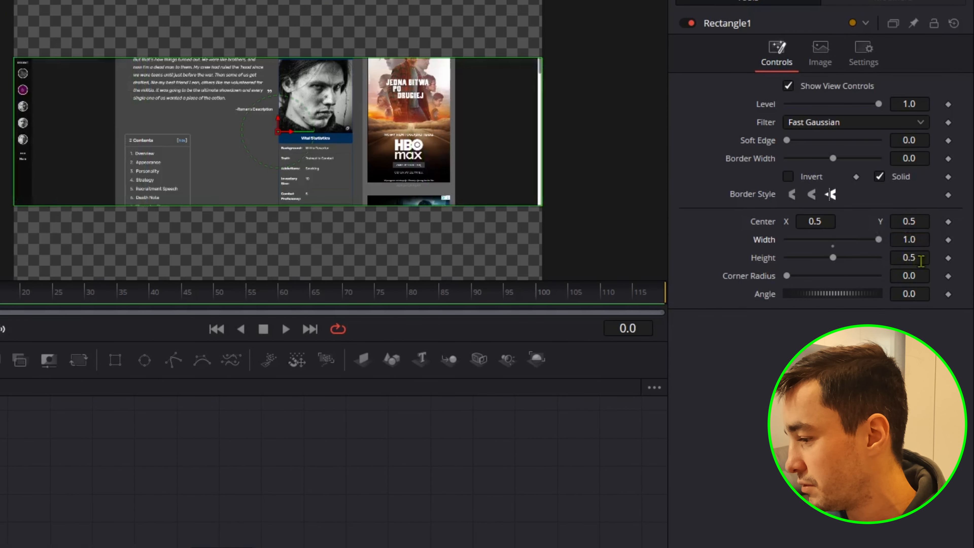
{"action": "left_click_drag", "start_coordinate": [920, 261], "coordinate": [897, 258]}
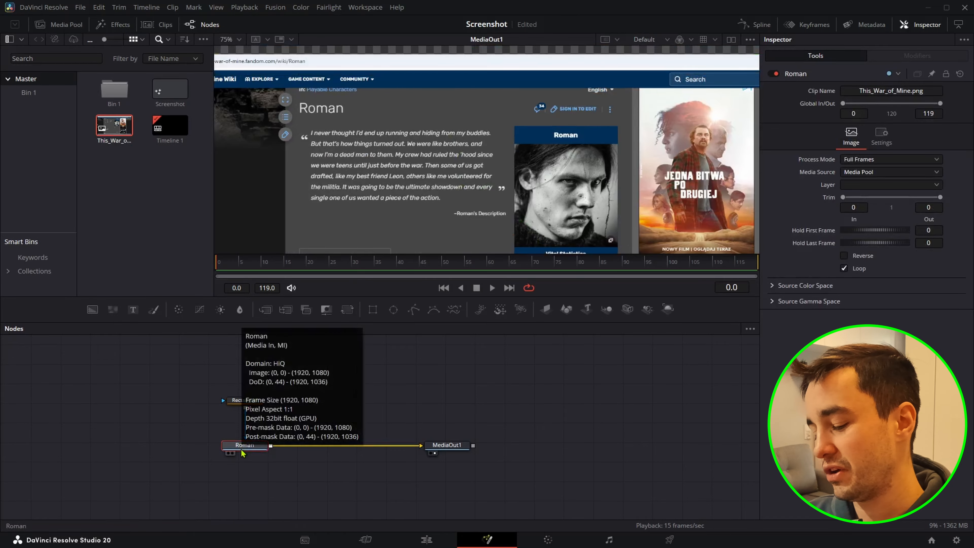
Step: Insert a Paint node between the Roman node and MediaOut1
{"action": "key", "text": "shift+space"}
{"action": "type", "text": "xf"}
{"action": "key", "text": "BackSpace"}
{"action": "key", "text": "BackSpace"}
{"action": "type", "text": "paint"}
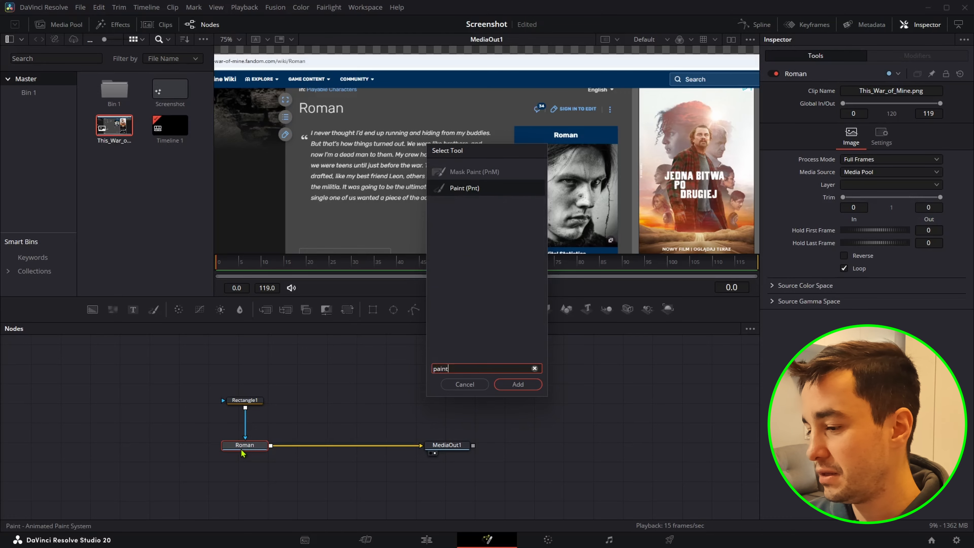
{"action": "key", "text": "Return"}
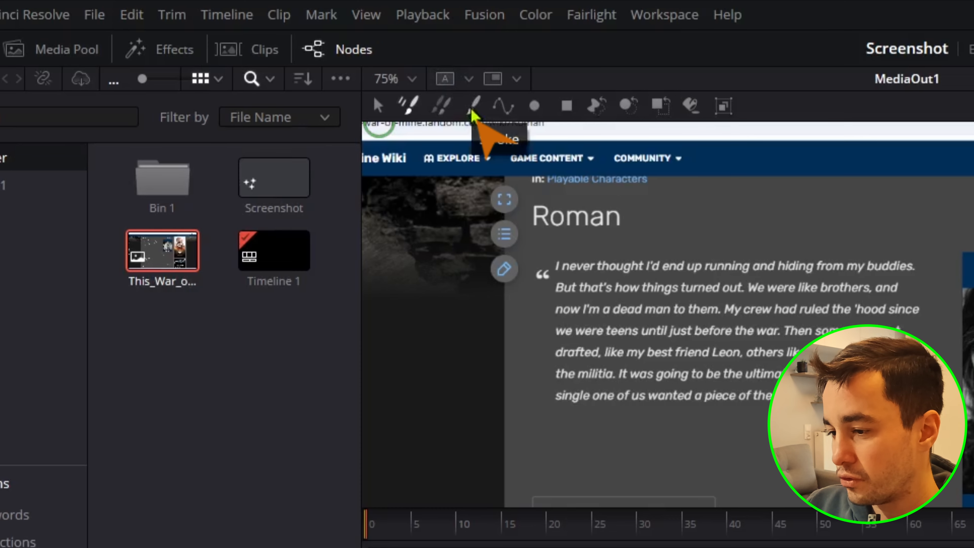
Step: Choose the Stroke brush in Paint1 and sample the web page's dark grey background as its colour
{"action": "left_click", "coordinate": [474, 105]}
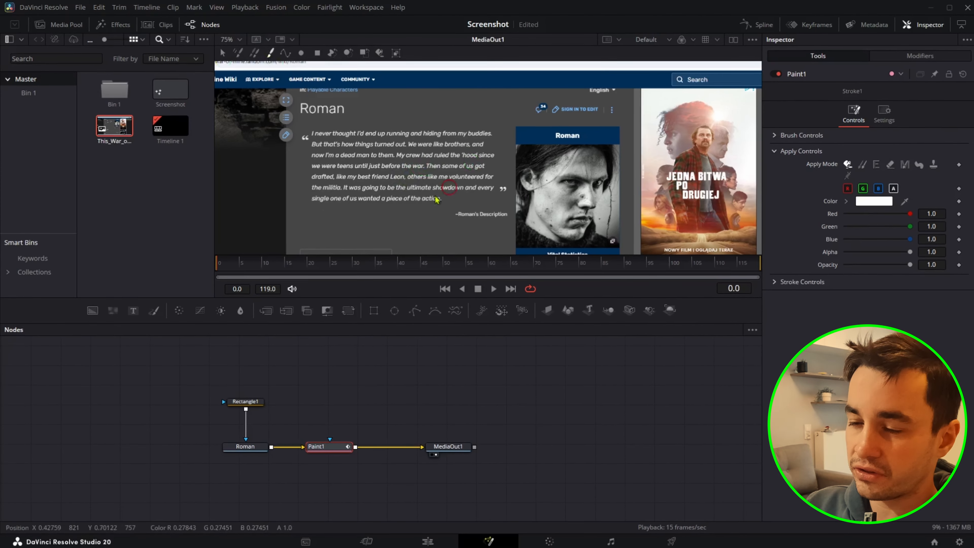
{"action": "left_click_drag", "start_coordinate": [875, 326], "coordinate": [868, 369]}
{"action": "left_click_drag", "start_coordinate": [467, 188], "coordinate": [411, 155]}
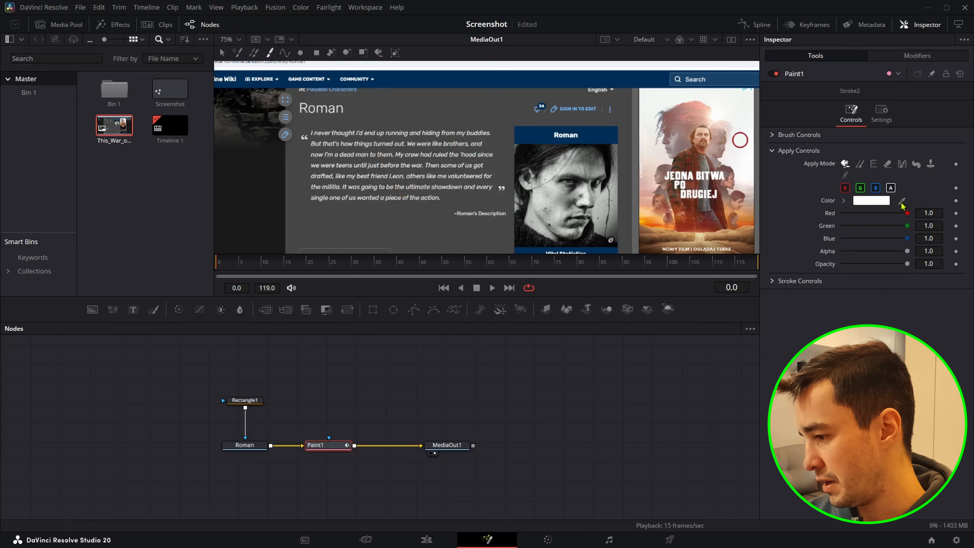
{"action": "mouse_move", "coordinate": [901, 201]}
{"action": "left_mouse_down"}
{"action": "mouse_move", "coordinate": [626, 153]}
{"action": "mouse_move", "coordinate": [498, 107]}
{"action": "mouse_move", "coordinate": [479, 112]}
{"action": "left_mouse_up"}
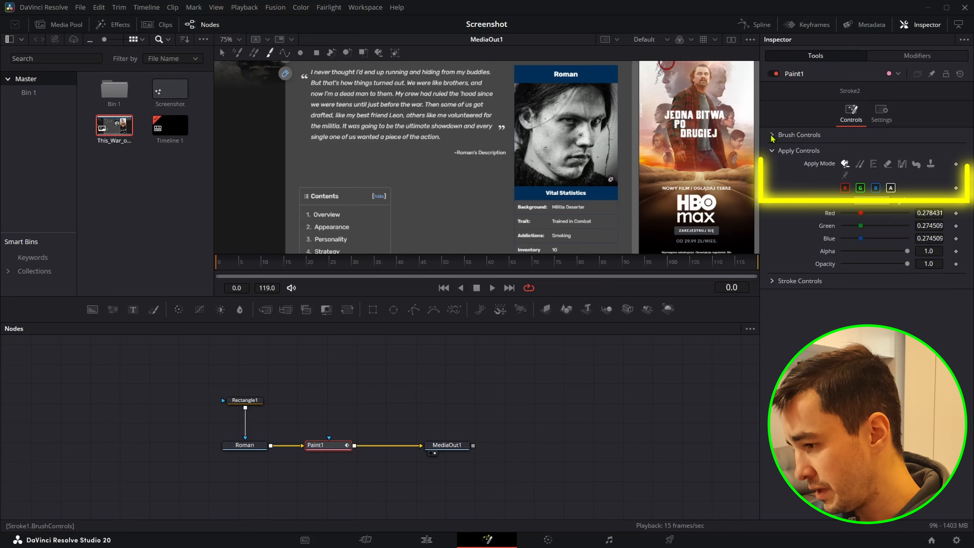
Step: Set the brush size to about 0.0516 and paint over the Roman title and the quotation below it
{"action": "left_click", "coordinate": [775, 137]}
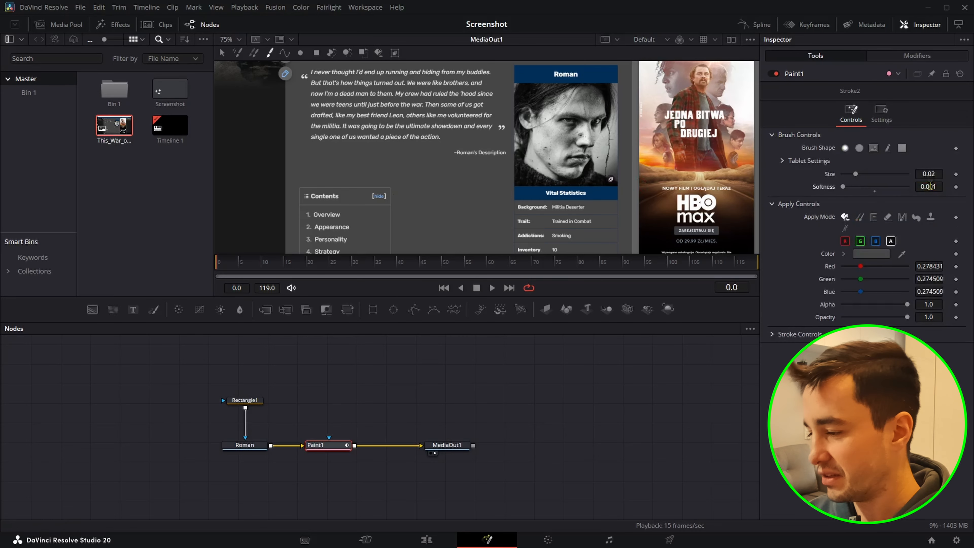
{"action": "left_click", "coordinate": [320, 76]}
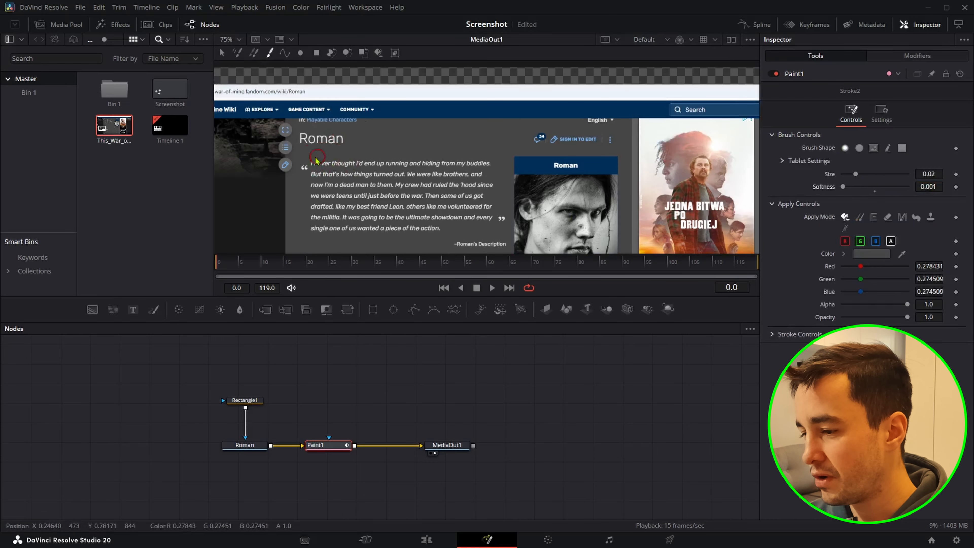
{"action": "scroll", "coordinate": [315, 161], "scroll_direction": "up", "scroll_amount": 3}
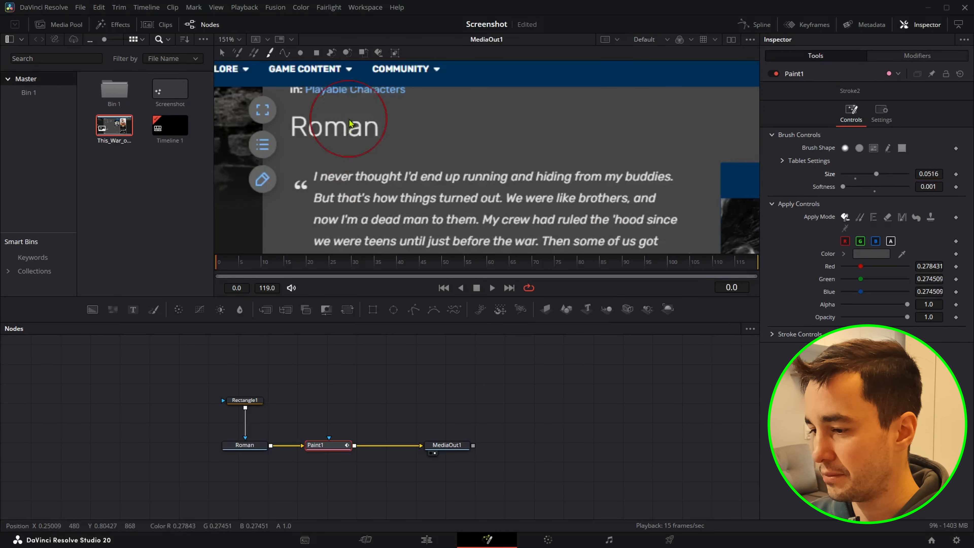
{"action": "mouse_move", "coordinate": [295, 127]}
{"action": "left_mouse_down"}
{"action": "mouse_move", "coordinate": [384, 182]}
{"action": "mouse_move", "coordinate": [321, 195]}
{"action": "mouse_move", "coordinate": [617, 178]}
{"action": "mouse_move", "coordinate": [489, 211]}
{"action": "mouse_move", "coordinate": [435, 200]}
{"action": "left_mouse_up"}
{"action": "scroll", "coordinate": [556, 195], "scroll_direction": "down", "scroll_amount": 1}
{"action": "scroll", "coordinate": [435, 200], "scroll_direction": "down", "scroll_amount": 2}
{"action": "mouse_move", "coordinate": [300, 135]}
{"action": "left_mouse_down"}
{"action": "mouse_move", "coordinate": [513, 155]}
{"action": "mouse_move", "coordinate": [335, 209]}
{"action": "mouse_move", "coordinate": [467, 206]}
{"action": "mouse_move", "coordinate": [589, 186]}
{"action": "mouse_move", "coordinate": [635, 150]}
{"action": "mouse_move", "coordinate": [673, 137]}
{"action": "mouse_move", "coordinate": [646, 197]}
{"action": "mouse_move", "coordinate": [674, 211]}
{"action": "left_mouse_up"}
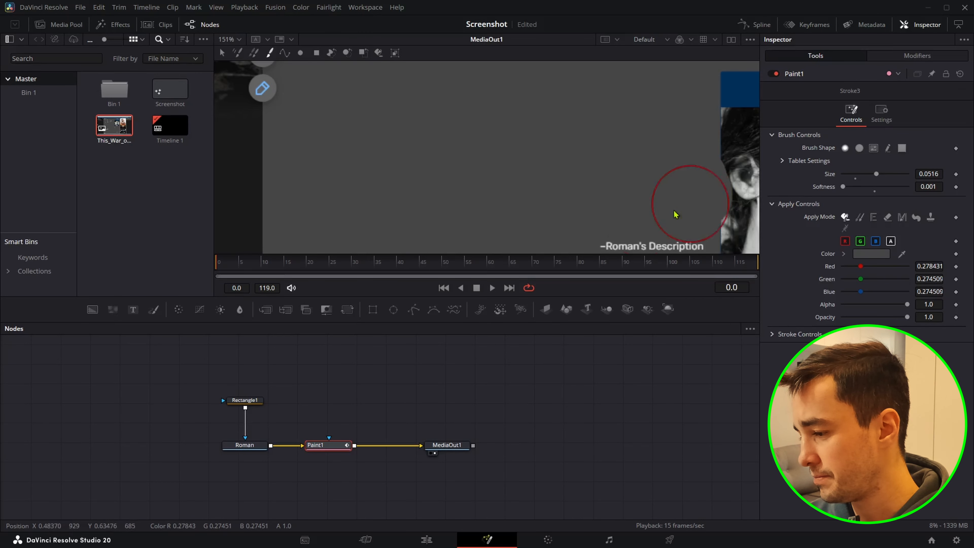
Step: Paint over the quote's attribution, the contents entries and the statistics rows, reducing the brush size to about 0.0111
{"action": "scroll", "coordinate": [489, 89], "scroll_direction": "down", "scroll_amount": 3}
{"action": "mouse_move", "coordinate": [489, 89]}
{"action": "left_mouse_down"}
{"action": "mouse_move", "coordinate": [588, 81]}
{"action": "mouse_move", "coordinate": [564, 108]}
{"action": "mouse_move", "coordinate": [527, 104]}
{"action": "mouse_move", "coordinate": [491, 120]}
{"action": "mouse_move", "coordinate": [591, 111]}
{"action": "mouse_move", "coordinate": [488, 152]}
{"action": "mouse_move", "coordinate": [573, 218]}
{"action": "mouse_move", "coordinate": [495, 186]}
{"action": "mouse_move", "coordinate": [576, 225]}
{"action": "left_mouse_up"}
{"action": "scroll", "coordinate": [574, 218], "scroll_direction": "down", "scroll_amount": 1}
{"action": "scroll", "coordinate": [577, 224], "scroll_direction": "down", "scroll_amount": 4}
{"action": "mouse_move", "coordinate": [490, 116]}
{"action": "left_mouse_down"}
{"action": "mouse_move", "coordinate": [596, 117]}
{"action": "mouse_move", "coordinate": [517, 201]}
{"action": "left_mouse_up"}
{"action": "scroll", "coordinate": [519, 203], "scroll_direction": "up", "scroll_amount": 5}
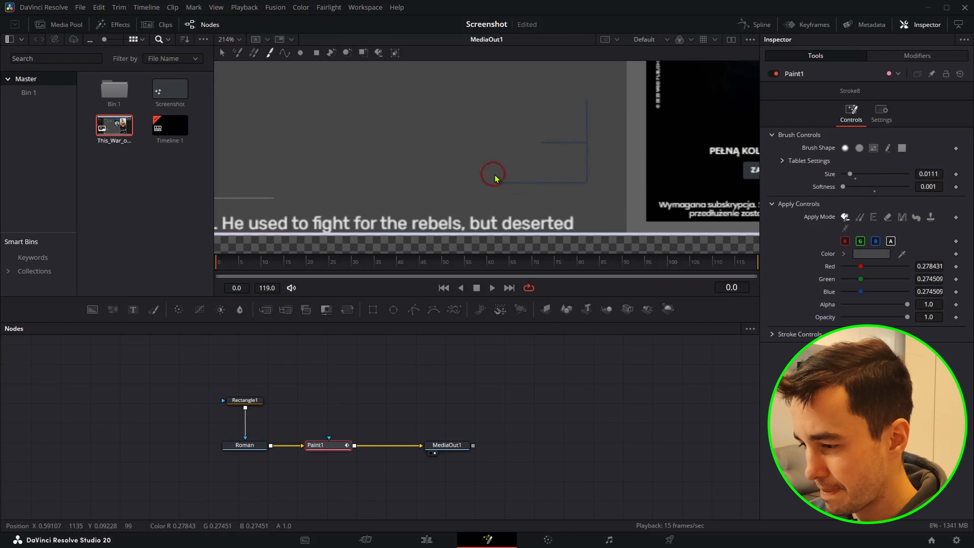
Step: Paint out the leftover table border lines and the Overview text near the page's lower edge
{"action": "scroll", "coordinate": [581, 92], "scroll_direction": "down", "scroll_amount": 5}
{"action": "mouse_move", "coordinate": [436, 167]}
{"action": "left_mouse_down"}
{"action": "mouse_move", "coordinate": [453, 165]}
{"action": "mouse_move", "coordinate": [428, 215]}
{"action": "mouse_move", "coordinate": [551, 236]}
{"action": "left_mouse_up"}
{"action": "scroll", "coordinate": [551, 235], "scroll_direction": "down", "scroll_amount": 2}
{"action": "mouse_move", "coordinate": [552, 163]}
{"action": "left_mouse_down"}
{"action": "mouse_move", "coordinate": [444, 183]}
{"action": "mouse_move", "coordinate": [560, 216]}
{"action": "mouse_move", "coordinate": [563, 196]}
{"action": "mouse_move", "coordinate": [445, 194]}
{"action": "mouse_move", "coordinate": [525, 219]}
{"action": "mouse_move", "coordinate": [483, 231]}
{"action": "left_mouse_up"}
{"action": "scroll", "coordinate": [446, 192], "scroll_direction": "down", "scroll_amount": 1}
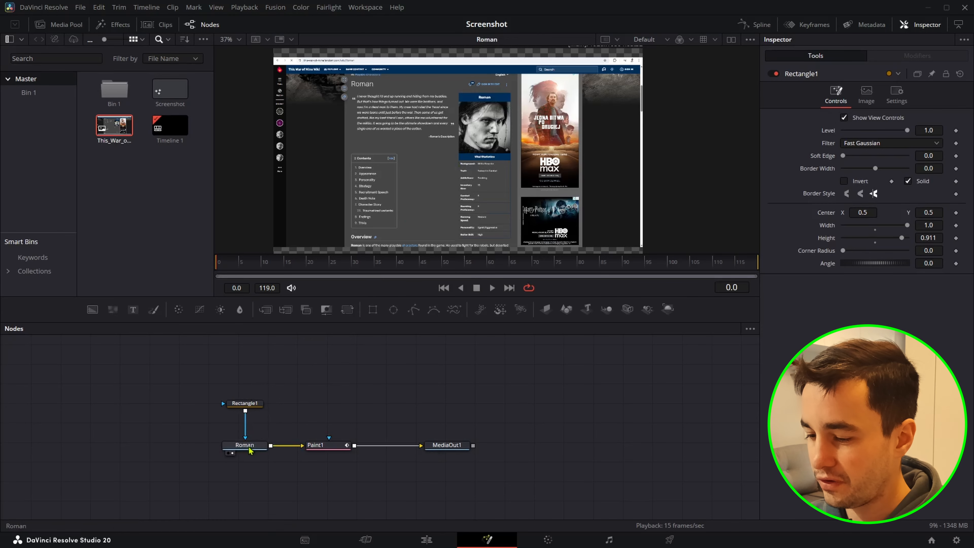
Step: Duplicate the Roman image node and merge the copy over the Paint1 output ahead of MediaOut1
{"action": "left_click", "coordinate": [248, 448]}
{"action": "left_click_drag", "start_coordinate": [449, 448], "coordinate": [501, 449]}
{"action": "right_click", "coordinate": [493, 448]}
{"action": "left_click", "coordinate": [373, 415]}
{"action": "left_click_drag", "start_coordinate": [351, 401], "coordinate": [388, 395]}
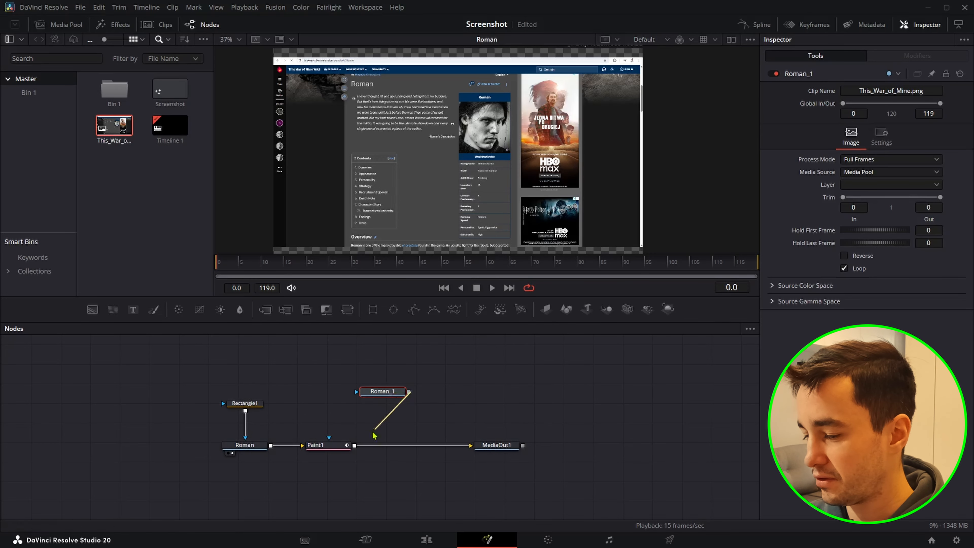
{"action": "left_click_drag", "start_coordinate": [373, 432], "coordinate": [355, 446]}
{"action": "left_click_drag", "start_coordinate": [379, 376], "coordinate": [399, 464]}
{"action": "left_click_drag", "start_coordinate": [400, 449], "coordinate": [421, 450]}
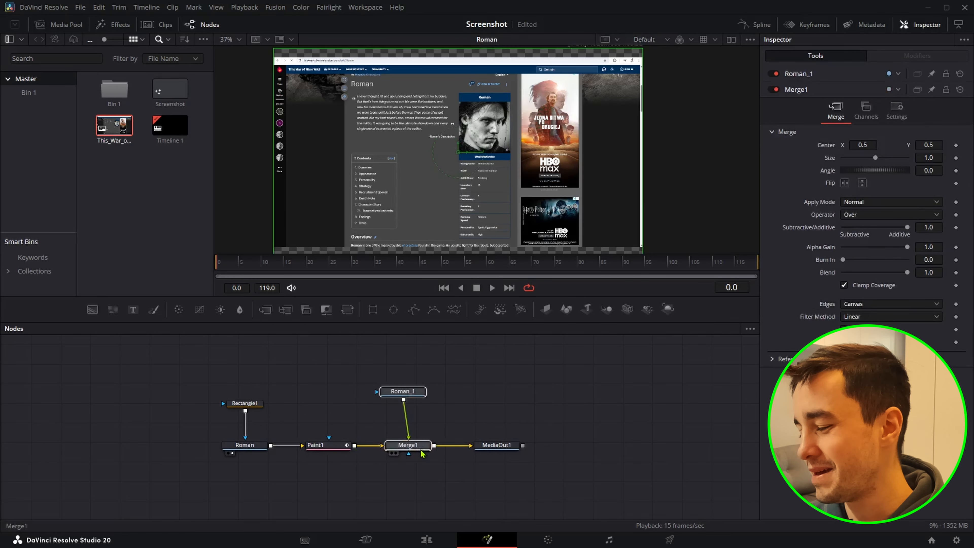
Step: Attach a new rectangle mask to the duplicated Roman_1 node and space the two nodes apart
{"action": "left_click", "coordinate": [428, 406]}
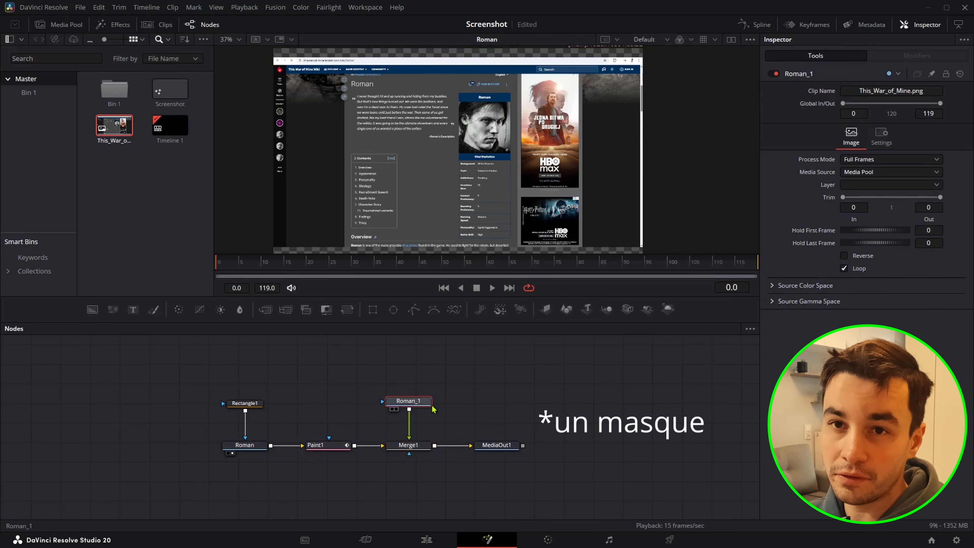
{"action": "left_click", "coordinate": [372, 309]}
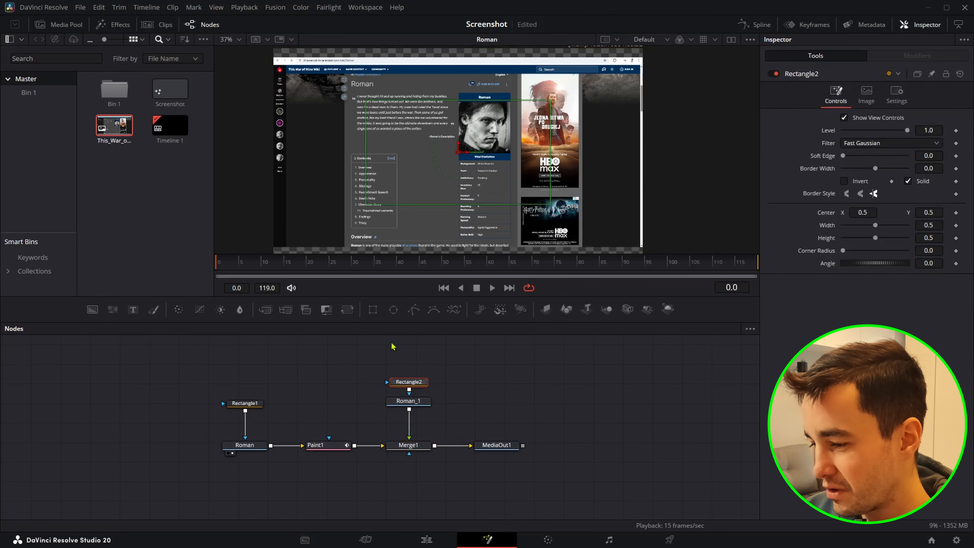
{"action": "left_click", "coordinate": [418, 404]}
{"action": "left_click_drag", "start_coordinate": [408, 372], "coordinate": [408, 379]}
Step: Position the Rectangle2 mask over the portrait with centre X 0.572 and Y 0.638, and set its width to 0.135
{"action": "scroll", "coordinate": [549, 168], "scroll_direction": "up", "scroll_amount": 6}
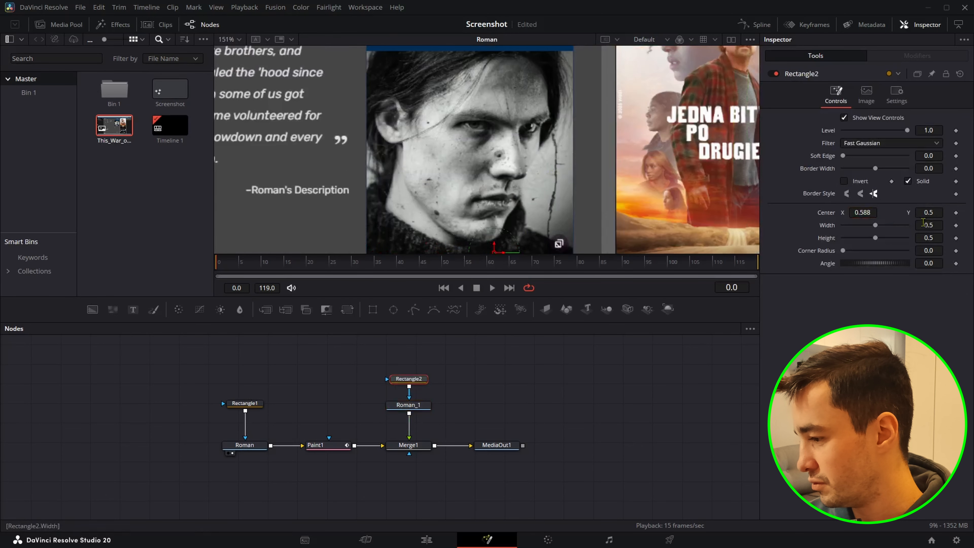
{"action": "left_click_drag", "start_coordinate": [937, 215], "coordinate": [970, 214]}
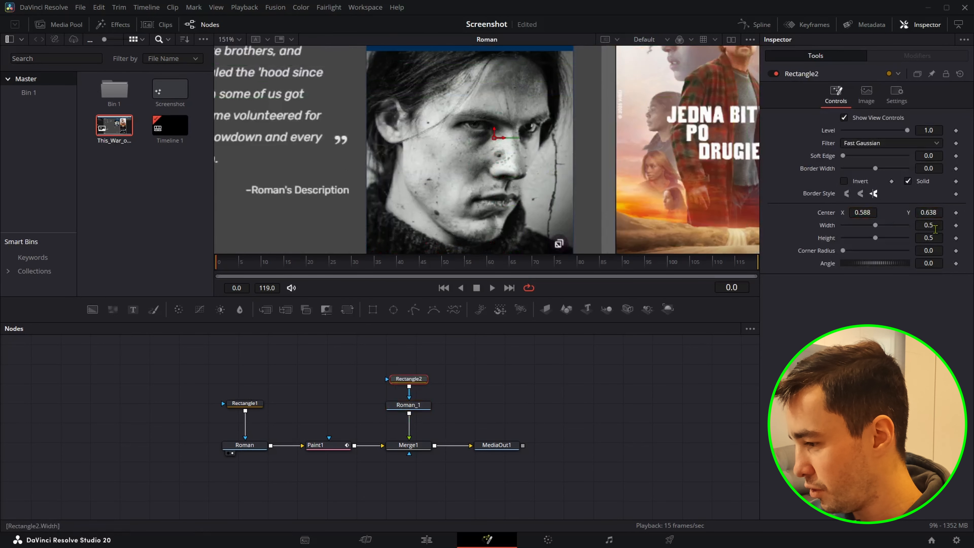
{"action": "left_click_drag", "start_coordinate": [863, 212], "coordinate": [854, 212]}
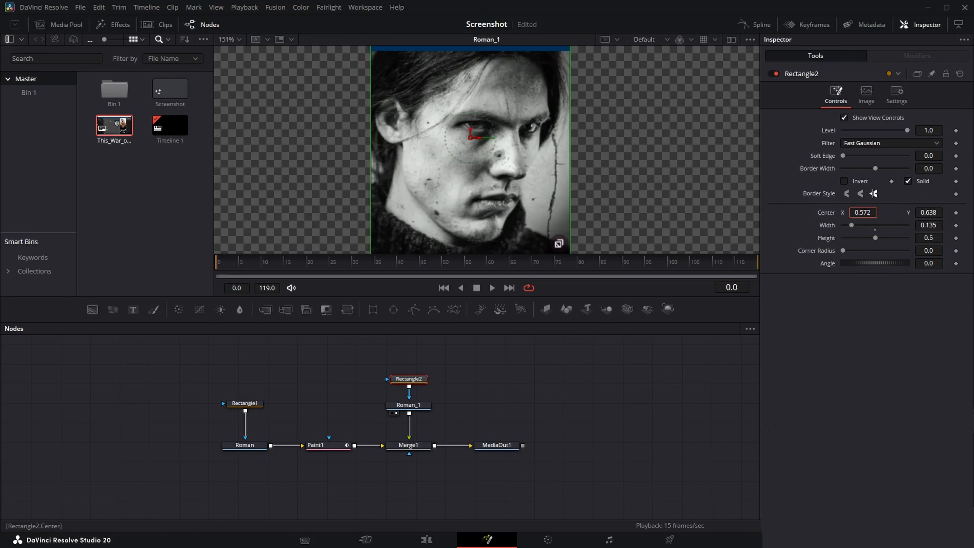
{"action": "scroll", "coordinate": [547, 153], "scroll_direction": "down", "scroll_amount": 3}
{"action": "scroll", "coordinate": [547, 154], "scroll_direction": "up", "scroll_amount": 3}
Step: Set the portrait mask's height to 0.327 and its centre to X 0.57, Y 0.626
{"action": "left_click_drag", "start_coordinate": [928, 238], "coordinate": [862, 238]}
{"action": "scroll", "coordinate": [516, 121], "scroll_direction": "down", "scroll_amount": 4}
{"action": "scroll", "coordinate": [502, 115], "scroll_direction": "up", "scroll_amount": 8}
{"action": "left_click_drag", "start_coordinate": [928, 213], "coordinate": [920, 213]}
{"action": "scroll", "coordinate": [613, 165], "scroll_direction": "down", "scroll_amount": 5}
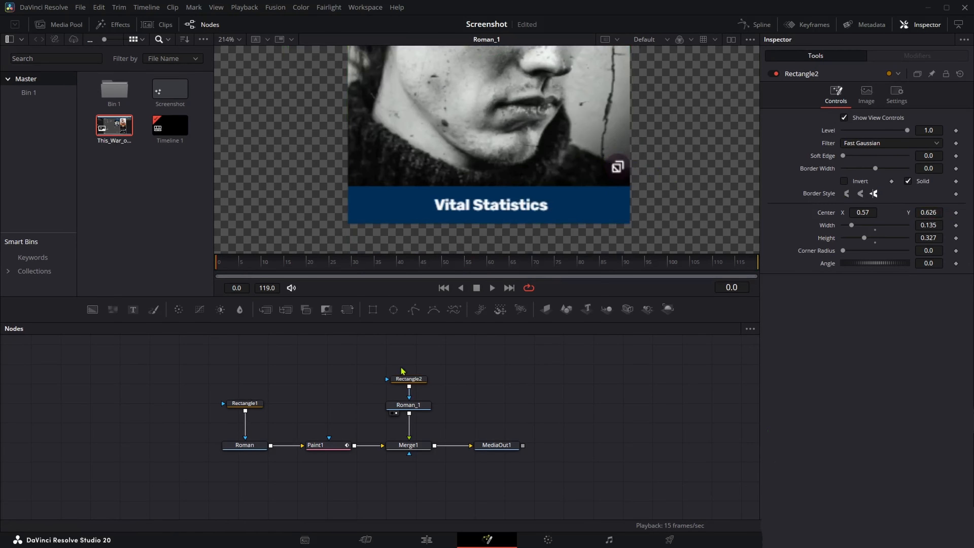
Step: Fit the mask edges to the portrait card, using centre Y 0.622, width about 0.1375 and height about 0.322
{"action": "left_click_drag", "start_coordinate": [404, 377], "coordinate": [404, 378]}
{"action": "left_click_drag", "start_coordinate": [928, 213], "coordinate": [929, 212]}
{"action": "scroll", "coordinate": [651, 163], "scroll_direction": "up", "scroll_amount": 4}
{"action": "scroll", "coordinate": [652, 163], "scroll_direction": "down", "scroll_amount": 3}
{"action": "left_click_drag", "start_coordinate": [643, 89], "coordinate": [654, 88]}
{"action": "left_click_drag", "start_coordinate": [489, 85], "coordinate": [500, 90]}
{"action": "scroll", "coordinate": [575, 161], "scroll_direction": "down", "scroll_amount": 3}
{"action": "scroll", "coordinate": [650, 209], "scroll_direction": "up", "scroll_amount": 3}
{"action": "left_click_drag", "start_coordinate": [633, 213], "coordinate": [641, 209]}
{"action": "scroll", "coordinate": [498, 212], "scroll_direction": "left", "scroll_amount": 3}
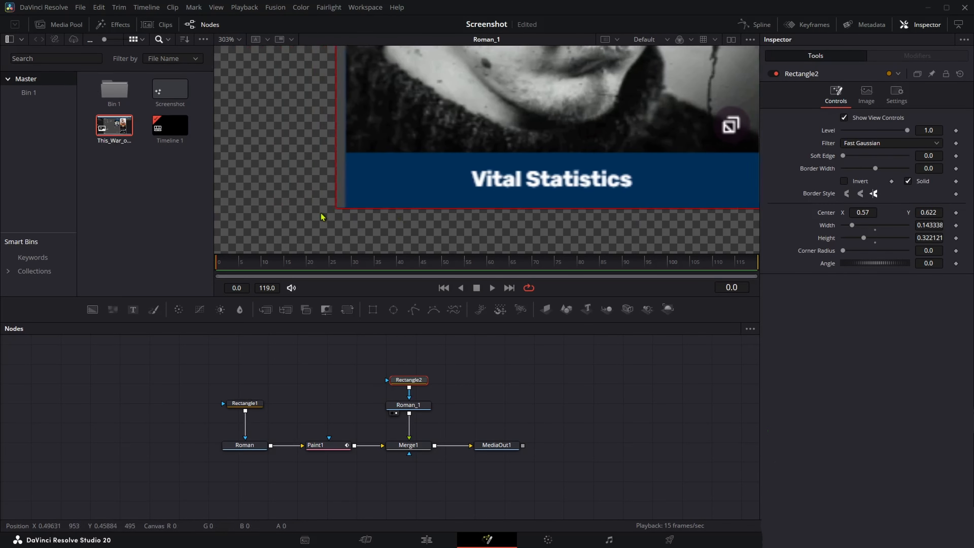
{"action": "left_click_drag", "start_coordinate": [336, 115], "coordinate": [345, 111]}
{"action": "scroll", "coordinate": [467, 180], "scroll_direction": "up", "scroll_amount": 5}
{"action": "scroll", "coordinate": [467, 181], "scroll_direction": "down", "scroll_amount": 1}
Step: Display the MediaOut1 result in the viewer and select the portrait's Rectangle2 mask for editing
{"action": "left_click", "coordinate": [506, 391]}
{"action": "left_click_drag", "start_coordinate": [494, 446], "coordinate": [472, 213]}
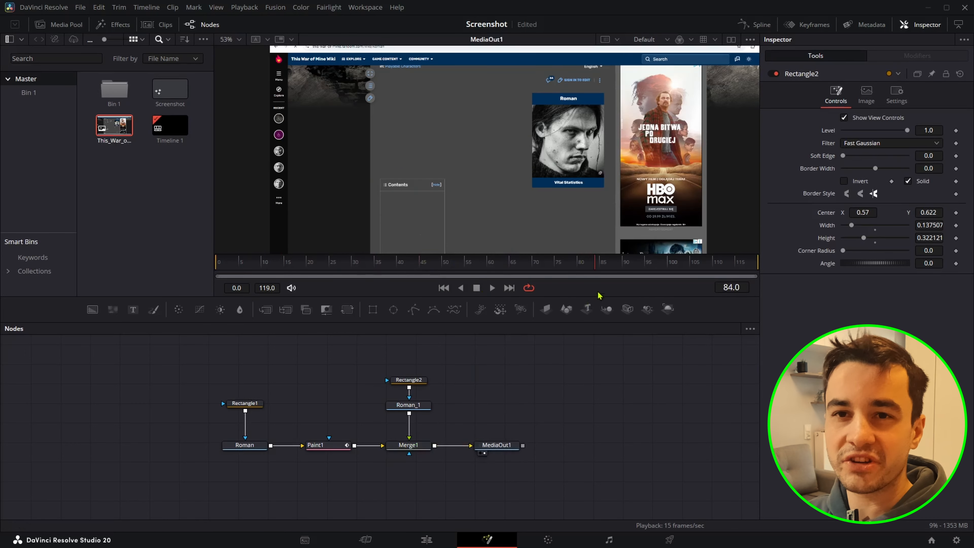
{"action": "left_click", "coordinate": [414, 380]}
{"action": "left_click", "coordinate": [436, 383]}
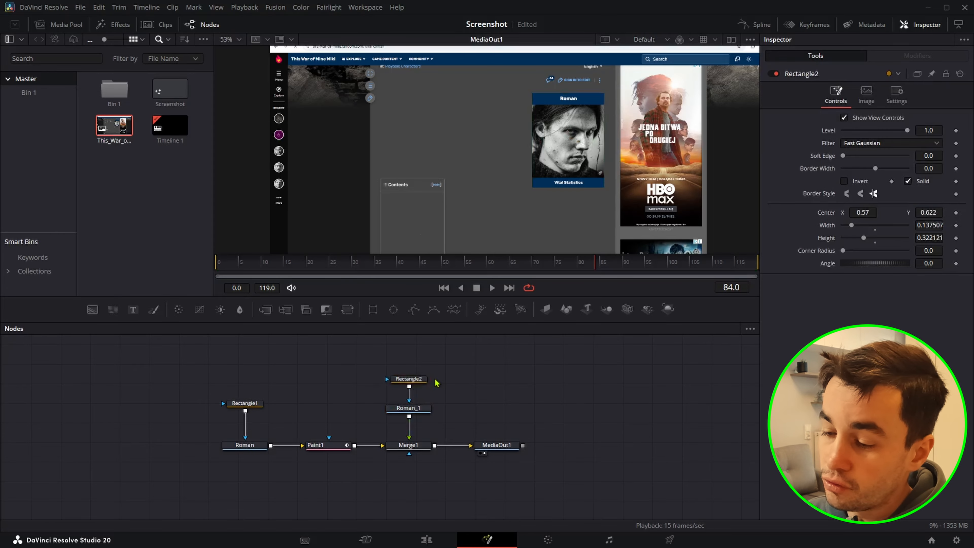
{"action": "left_click", "coordinate": [418, 387]}
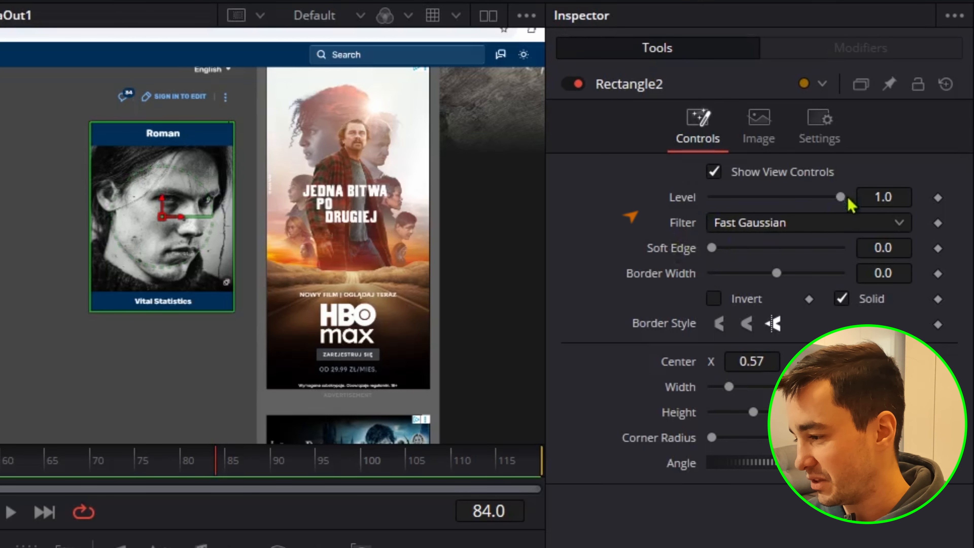
Step: Animate the portrait's Rectangle2 mask level with keyframes from 0 at frame 0 to 1.0 at frame 60, and check the fade-in
{"action": "left_click_drag", "start_coordinate": [837, 198], "coordinate": [711, 197]}
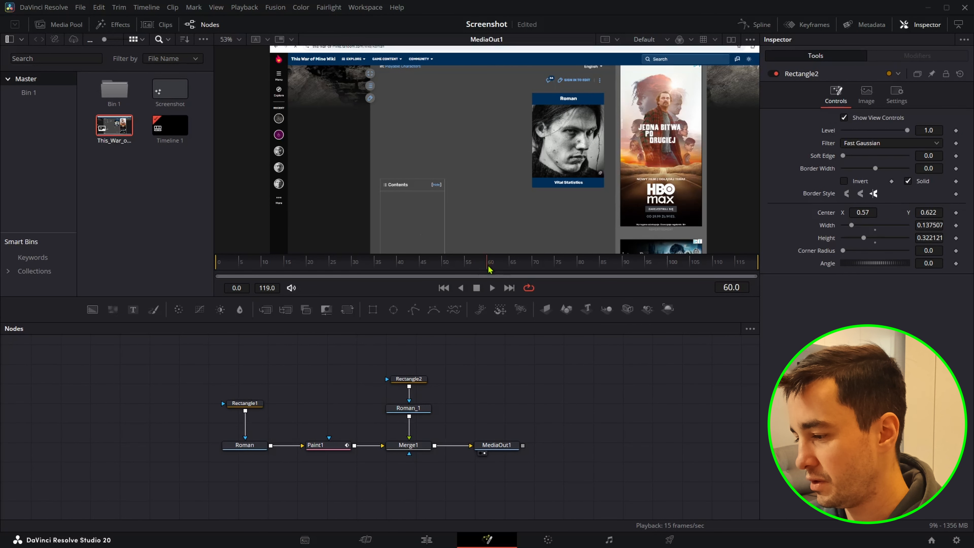
{"action": "left_click", "coordinate": [955, 130]}
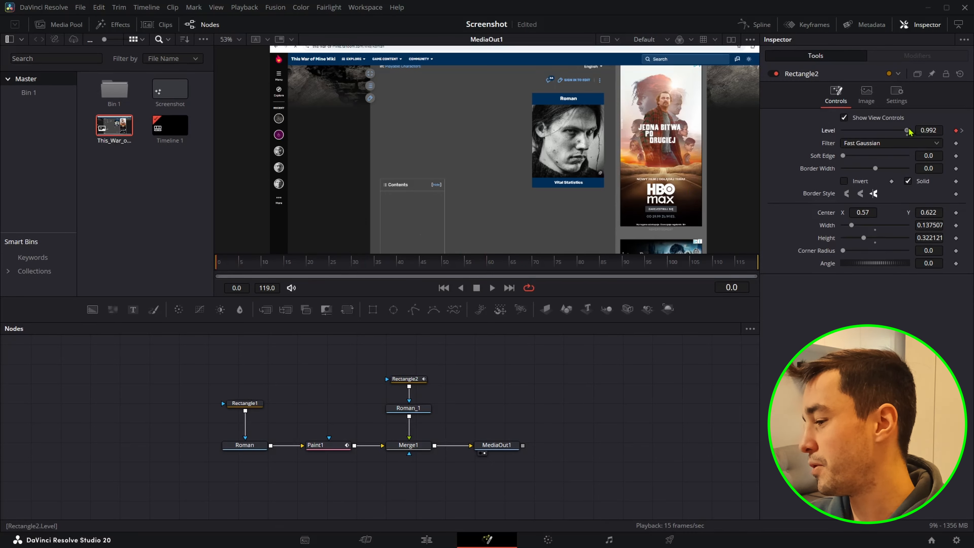
{"action": "left_click_drag", "start_coordinate": [909, 131], "coordinate": [810, 151]}
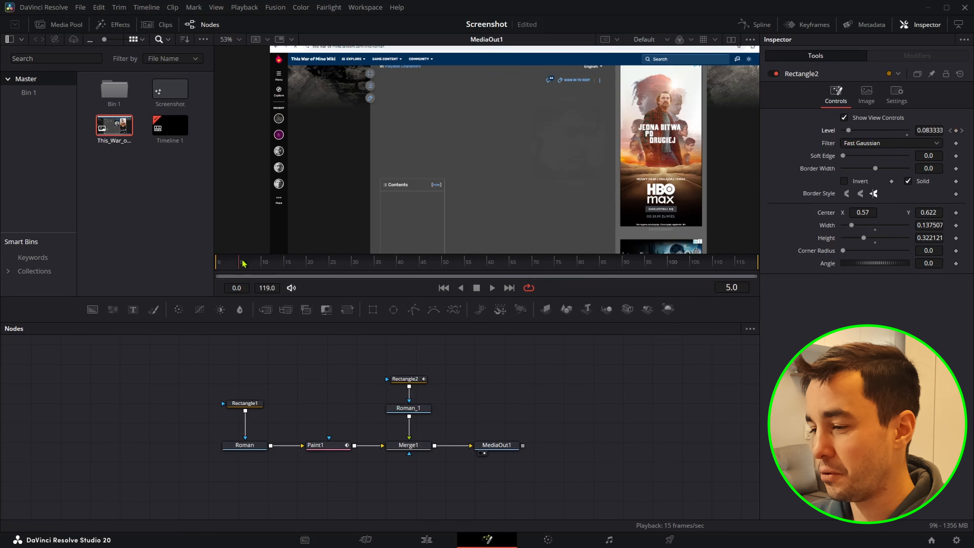
{"action": "left_click_drag", "start_coordinate": [243, 263], "coordinate": [496, 285]}
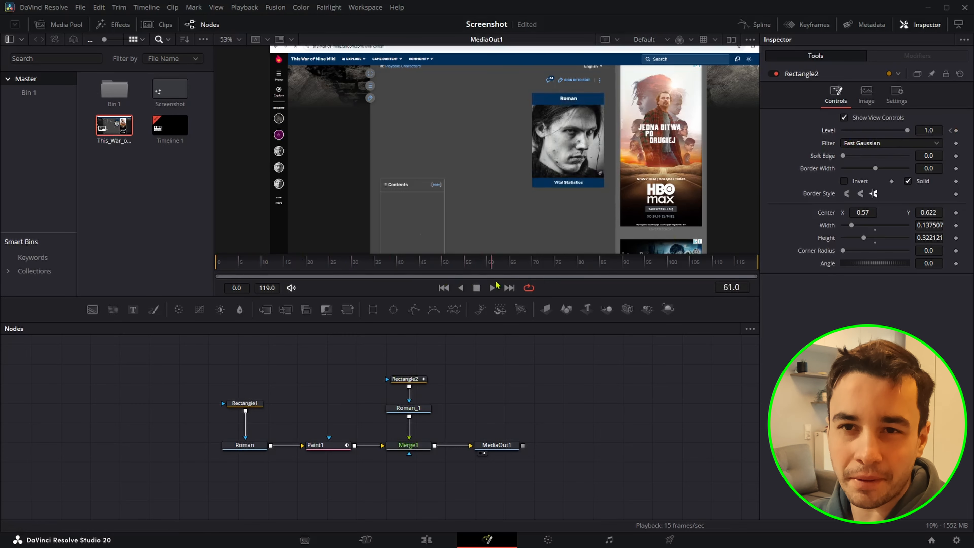
{"action": "left_click", "coordinate": [494, 286]}
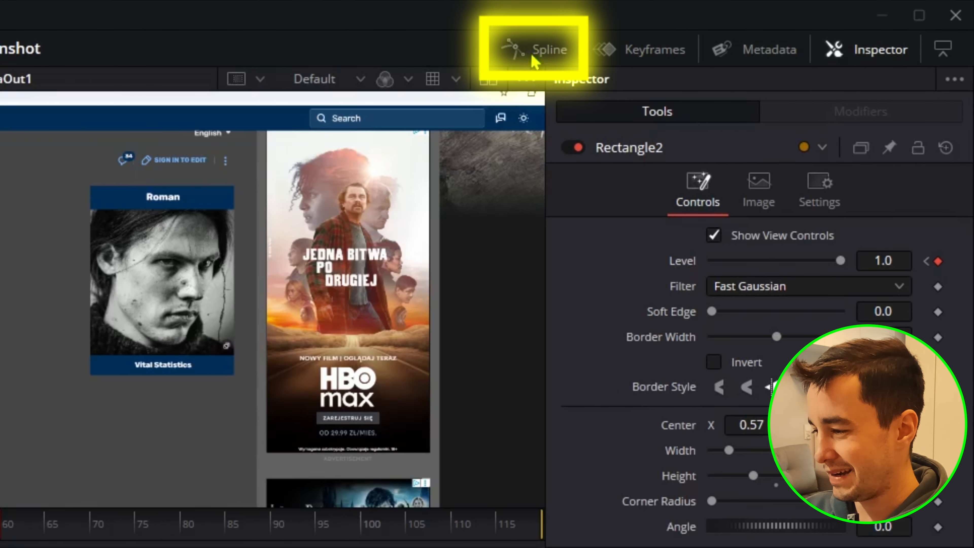
Step: Open the spline editor and display Rectangle2's Level curve fitted to the graph
{"action": "left_click", "coordinate": [535, 49]}
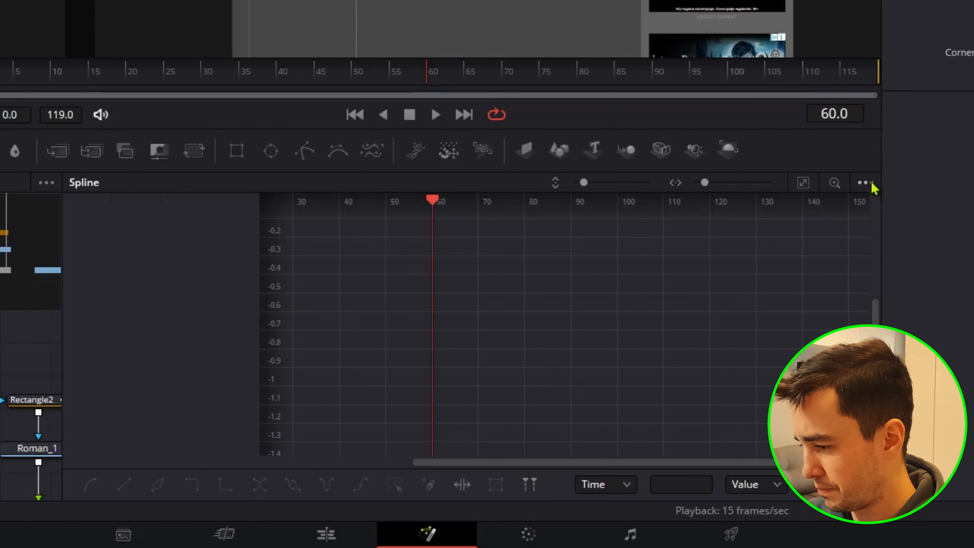
{"action": "left_click", "coordinate": [865, 183]}
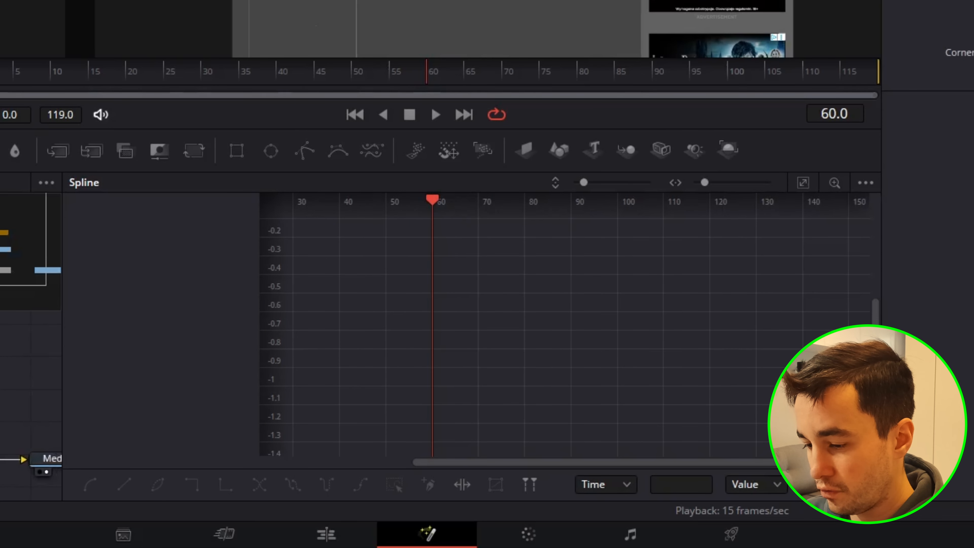
{"action": "left_click", "coordinate": [0, 352]}
{"action": "left_click", "coordinate": [88, 226]}
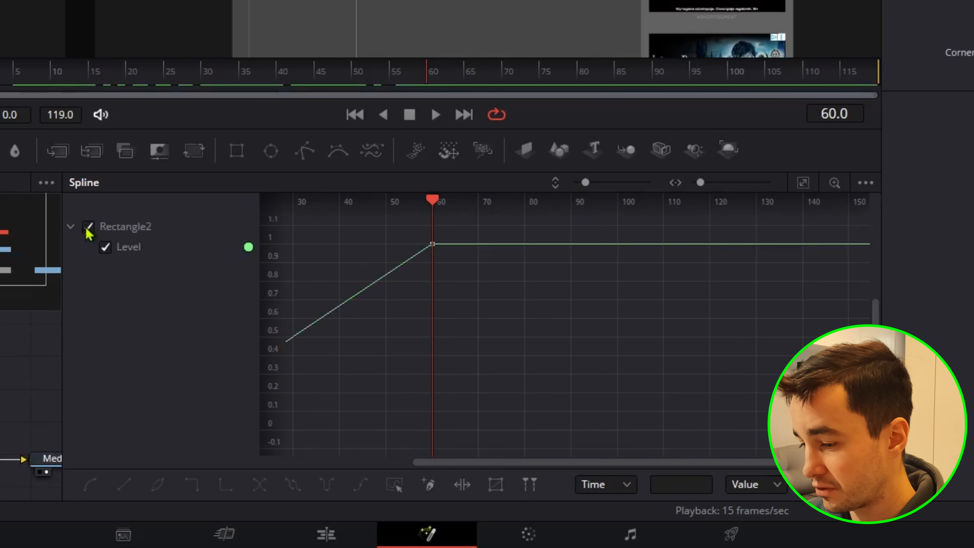
{"action": "left_click", "coordinate": [804, 184]}
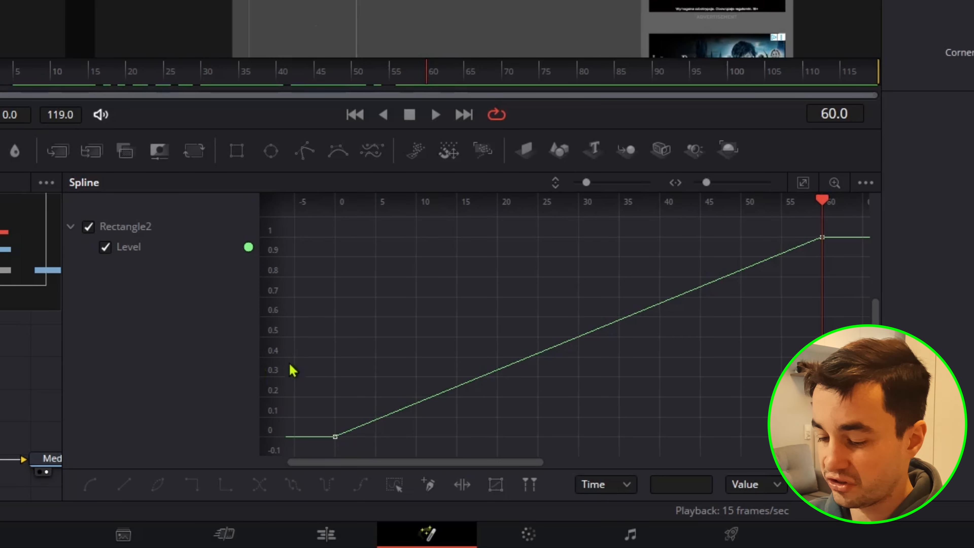
Step: Smooth all keyframes of the Level curve and scrub through the animation up to frame 34
{"action": "key", "text": "ctrl+a"}
{"action": "key", "text": "s"}
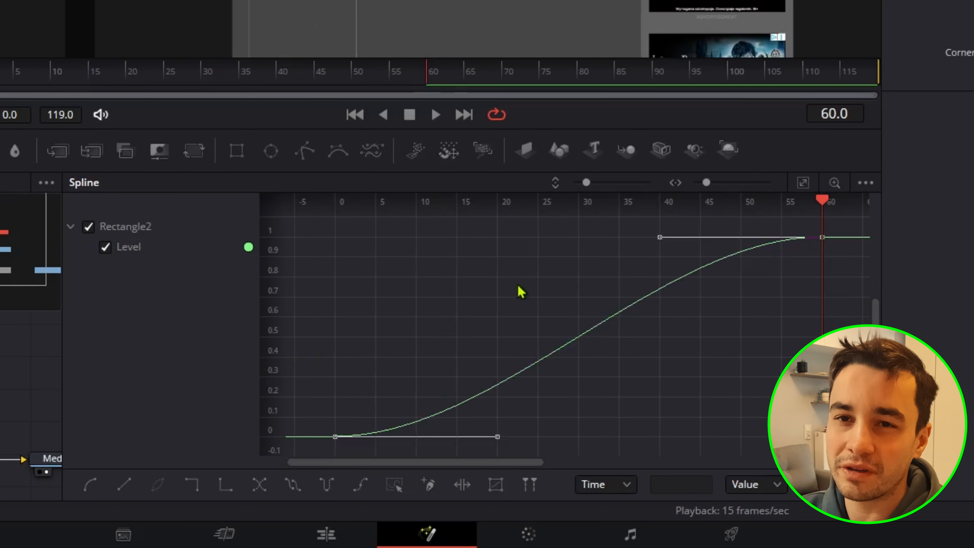
{"action": "left_click_drag", "start_coordinate": [17, 91], "coordinate": [236, 151]}
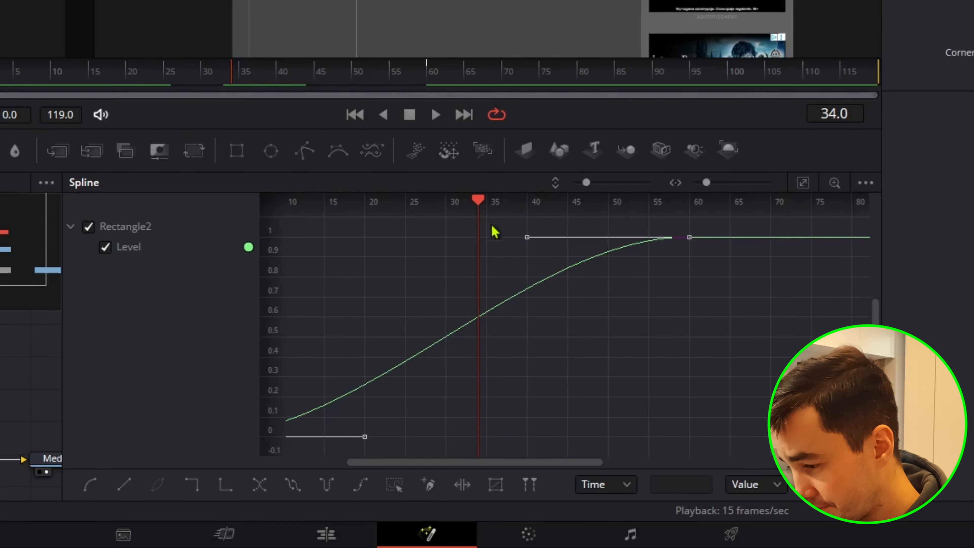
Step: Pull the frame 60 keyframe's ease handle on the Level curve back towards earlier frames and play the animation
{"action": "left_click_drag", "start_coordinate": [635, 238], "coordinate": [411, 233]}
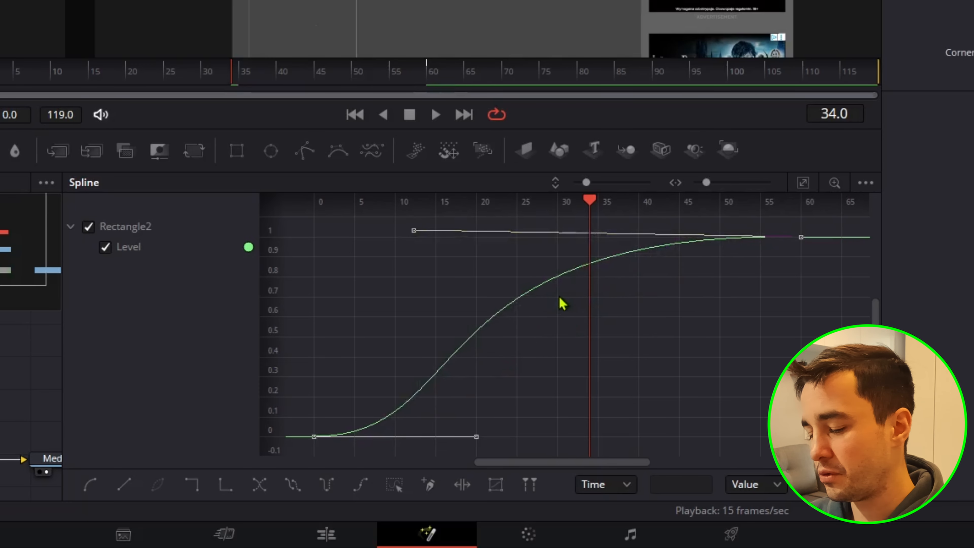
{"action": "key", "text": "ctrl+z"}
{"action": "left_click", "coordinate": [639, 237]}
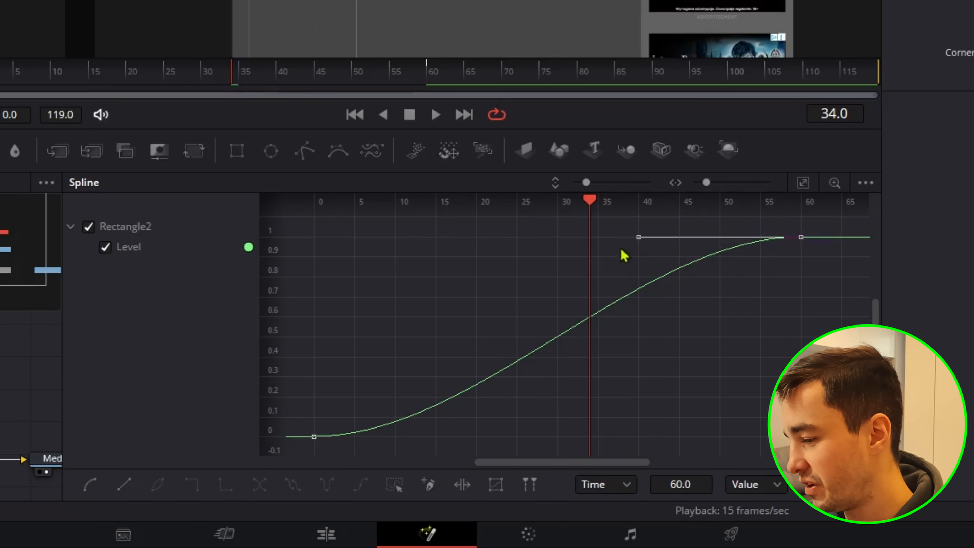
{"action": "left_click_drag", "start_coordinate": [629, 241], "coordinate": [487, 286]}
{"action": "key", "text": "space"}
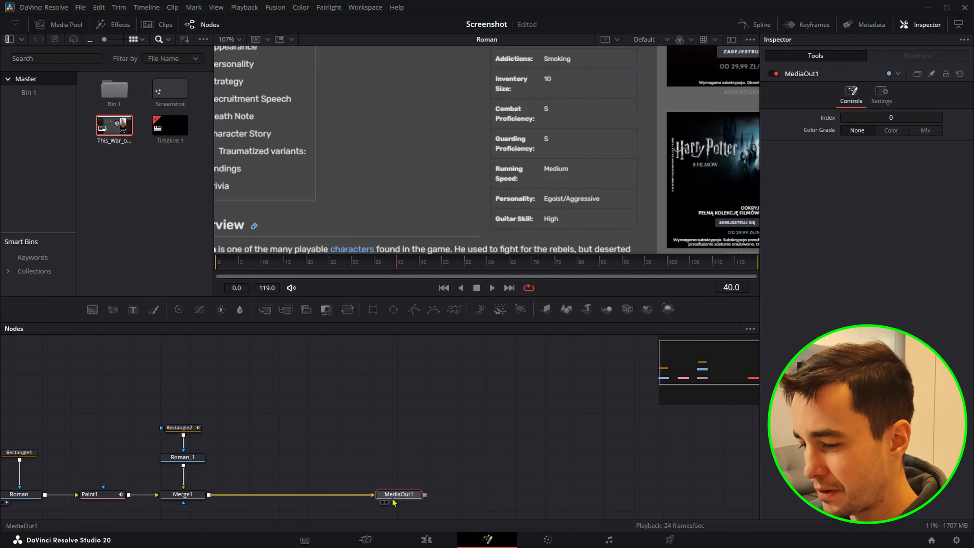
Step: Duplicate the Roman_1 image node and merge the copy into the chain between Merge1 and MediaOut1
{"action": "left_click_drag", "start_coordinate": [394, 502], "coordinate": [416, 502]}
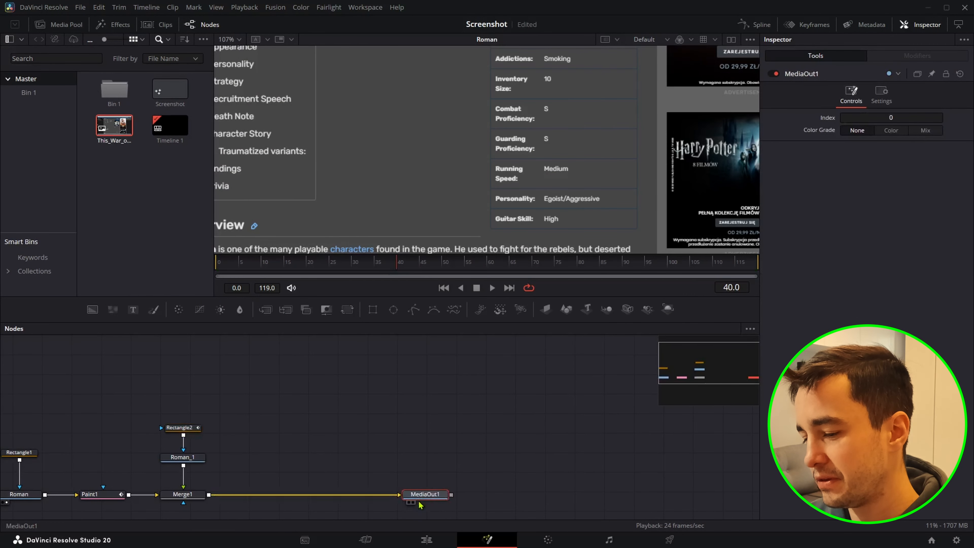
{"action": "left_click", "coordinate": [197, 460]}
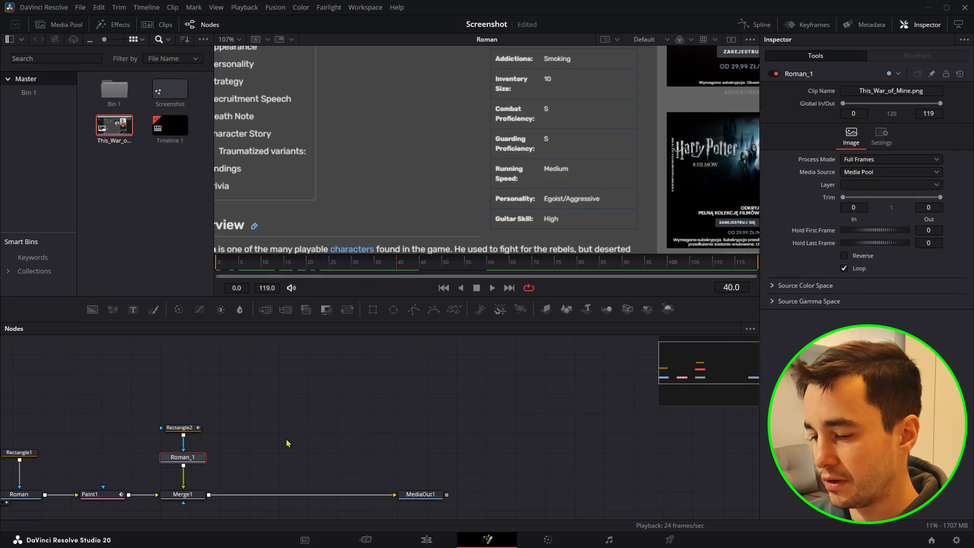
{"action": "key", "text": "ctrl+v"}
{"action": "left_click_drag", "start_coordinate": [233, 498], "coordinate": [233, 495]}
{"action": "left_click", "coordinate": [295, 446]}
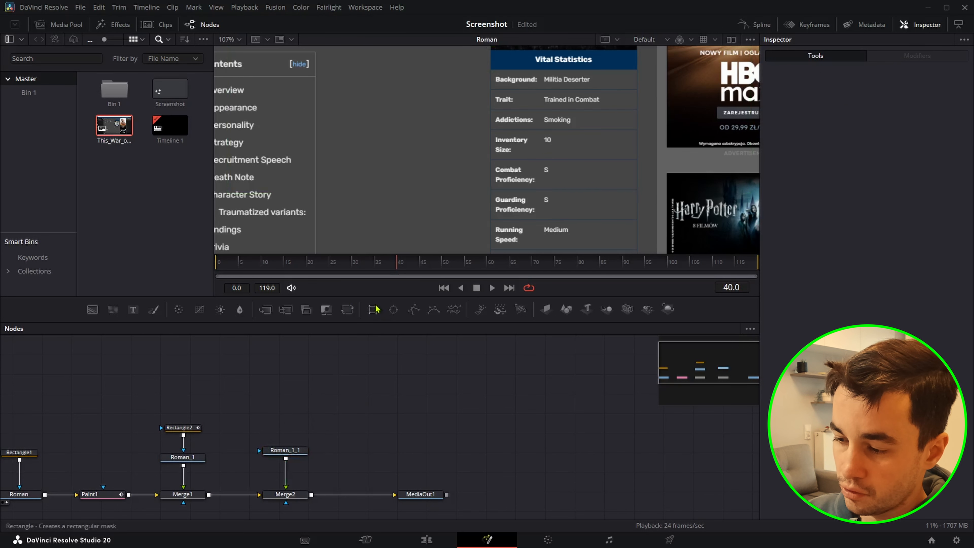
Step: Add a rectangle mask to Roman_1_1, align it above that node, and display Merge2 in the viewer
{"action": "left_click_drag", "start_coordinate": [373, 309], "coordinate": [288, 454]}
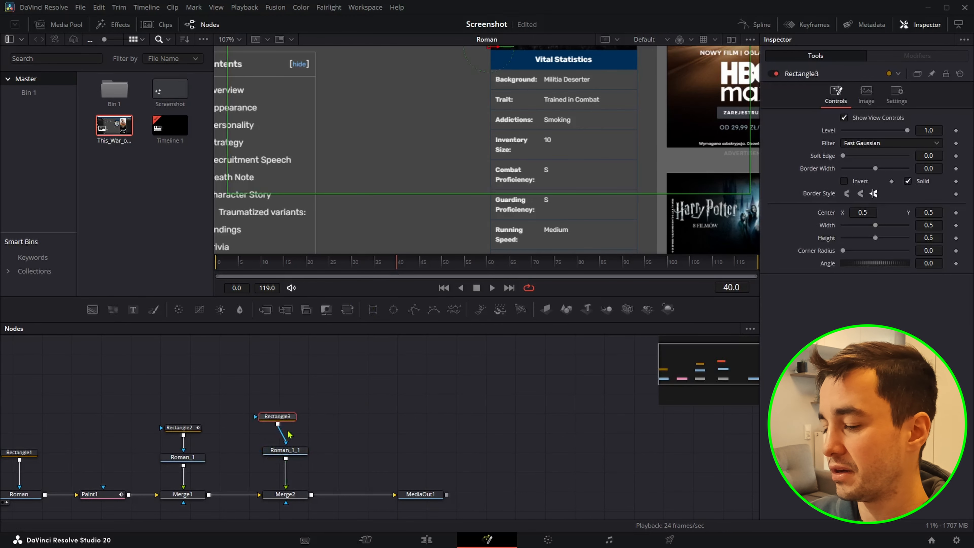
{"action": "left_click_drag", "start_coordinate": [284, 418], "coordinate": [293, 417]}
{"action": "left_click", "coordinate": [268, 502]}
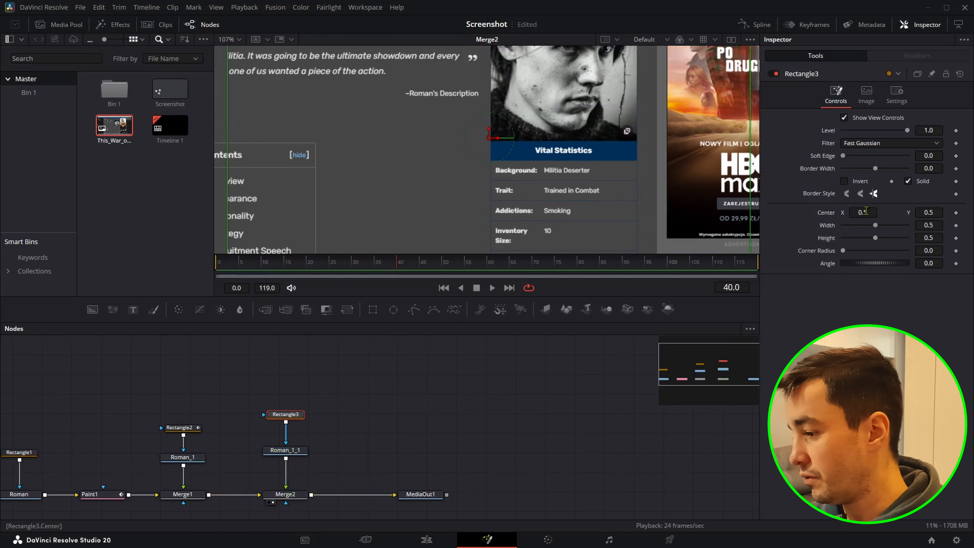
Step: Fit the Rectangle3 mask around the Background row with centre X 0.571, Y 0.444, width 0.142 and height 0.036
{"action": "mouse_move", "coordinate": [864, 212]}
{"action": "left_mouse_down"}
{"action": "mouse_move", "coordinate": [927, 212]}
{"action": "mouse_move", "coordinate": [873, 216]}
{"action": "left_mouse_up"}
{"action": "left_click_drag", "start_coordinate": [934, 227], "coordinate": [785, 226]}
{"action": "left_click_drag", "start_coordinate": [786, 226], "coordinate": [780, 226]}
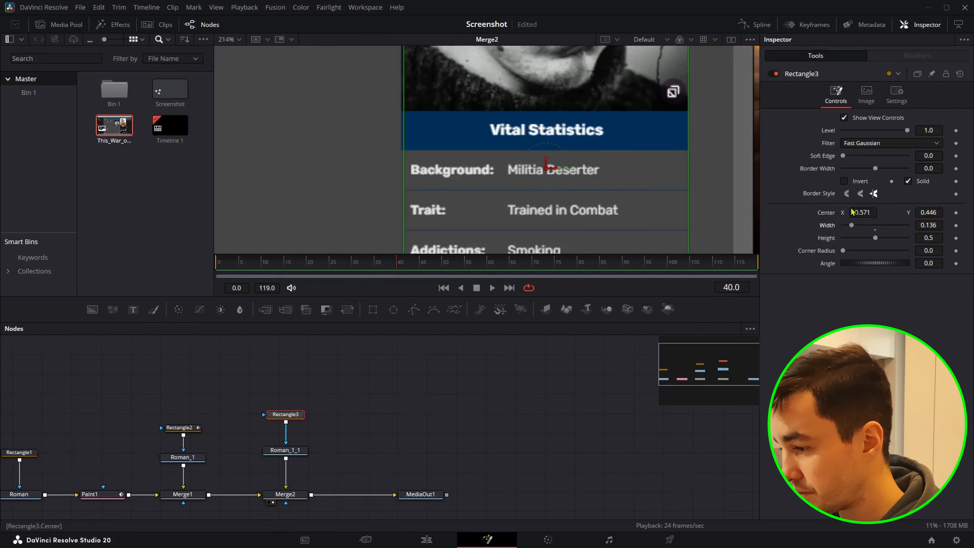
{"action": "left_click_drag", "start_coordinate": [853, 213], "coordinate": [852, 213]}
{"action": "left_click_drag", "start_coordinate": [851, 212], "coordinate": [854, 213]}
{"action": "left_click_drag", "start_coordinate": [930, 238], "coordinate": [755, 230]}
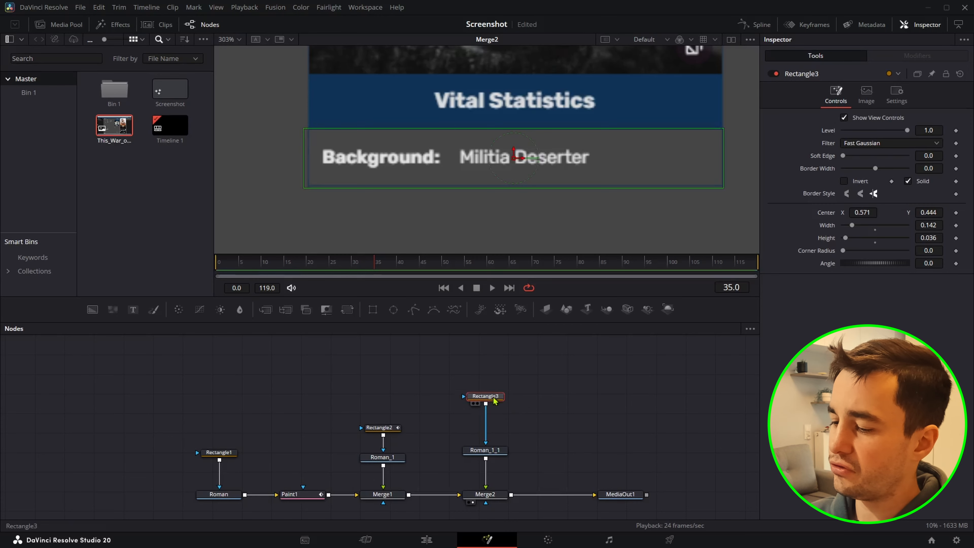
Step: Insert a Transform between Rectangle3 and Roman_1_1 and place its pivot on the Background row's left edge, about X 0.501, Y 0.4447
{"action": "left_click_drag", "start_coordinate": [346, 309], "coordinate": [485, 419]}
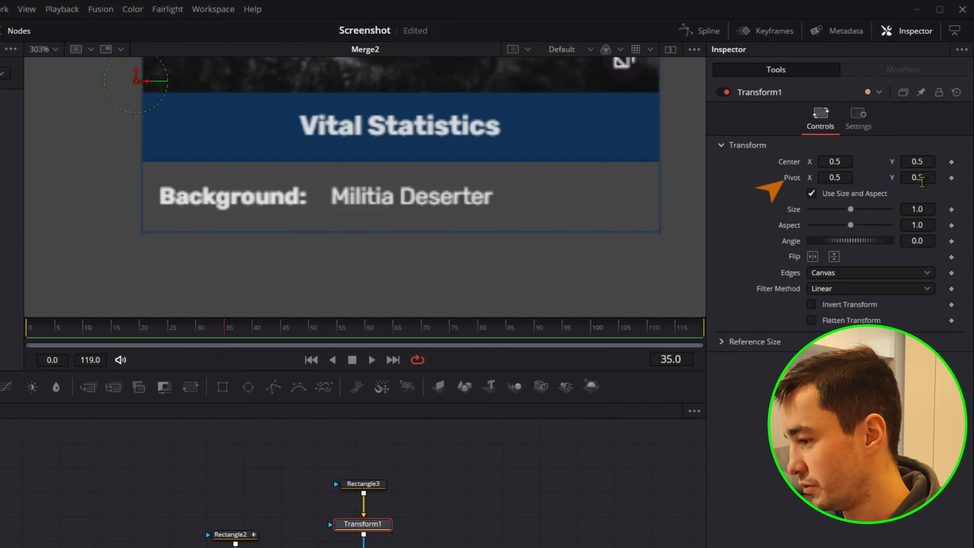
{"action": "left_click_drag", "start_coordinate": [927, 174], "coordinate": [915, 175]}
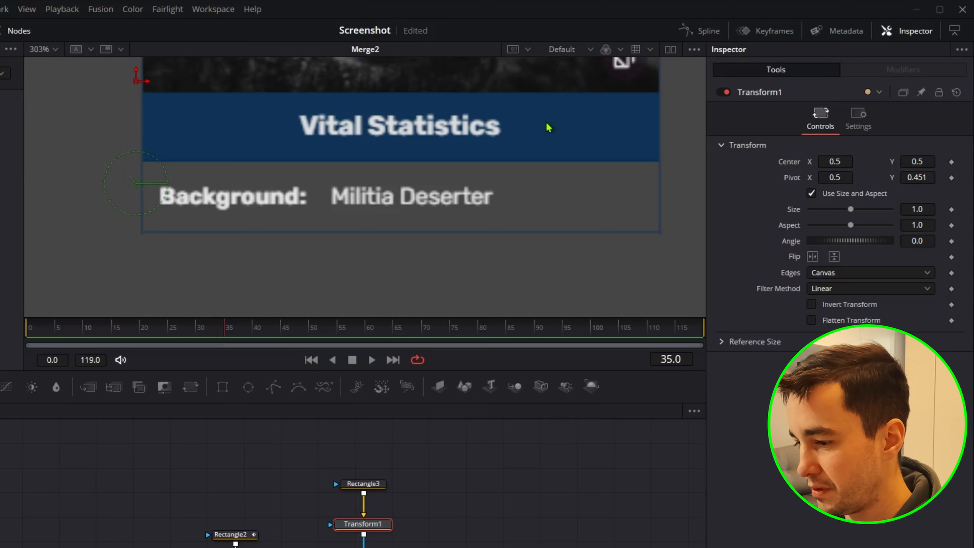
{"action": "scroll", "coordinate": [126, 211], "scroll_direction": "up", "scroll_amount": 5}
{"action": "left_click_drag", "start_coordinate": [149, 153], "coordinate": [163, 194]}
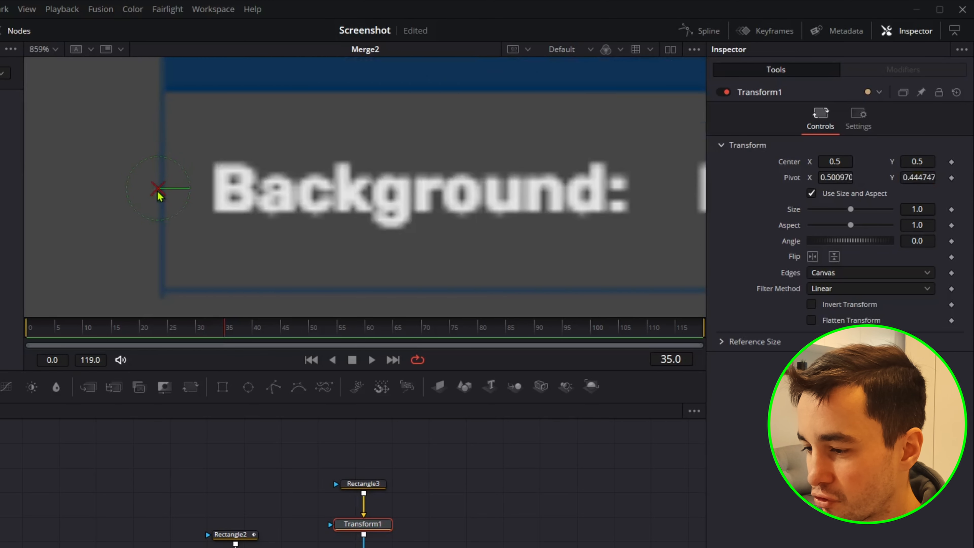
{"action": "scroll", "coordinate": [248, 175], "scroll_direction": "down", "scroll_amount": 4}
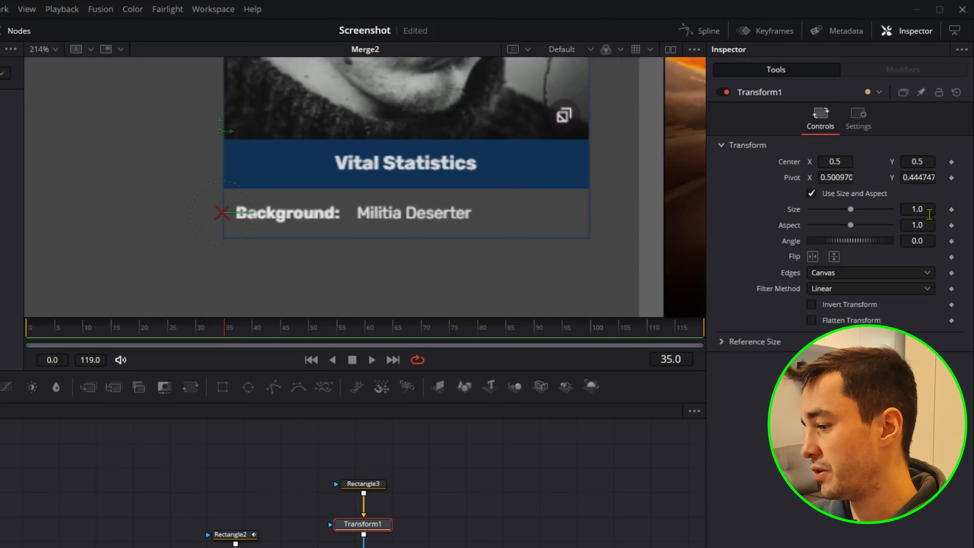
{"action": "left_click_drag", "start_coordinate": [926, 210], "coordinate": [792, 210]}
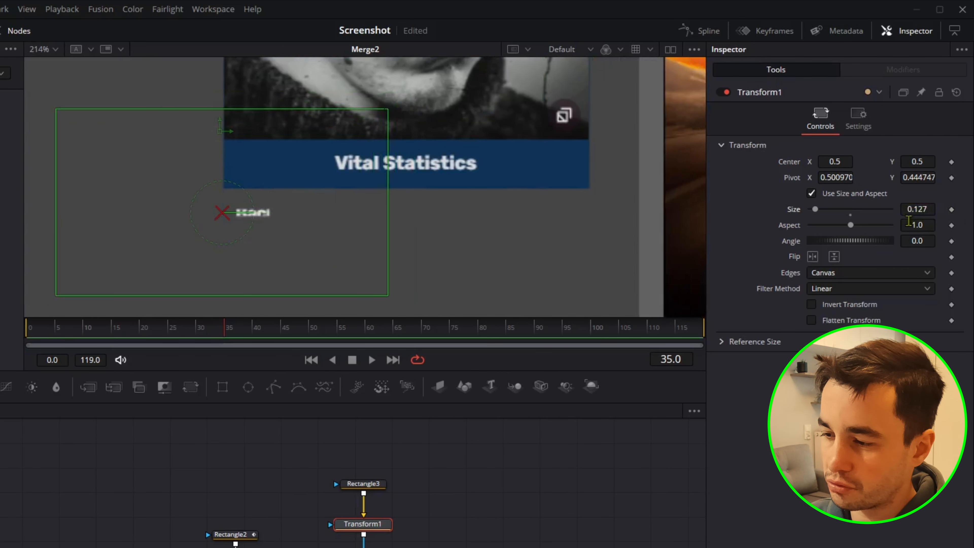
{"action": "key", "text": "ctrl+z"}
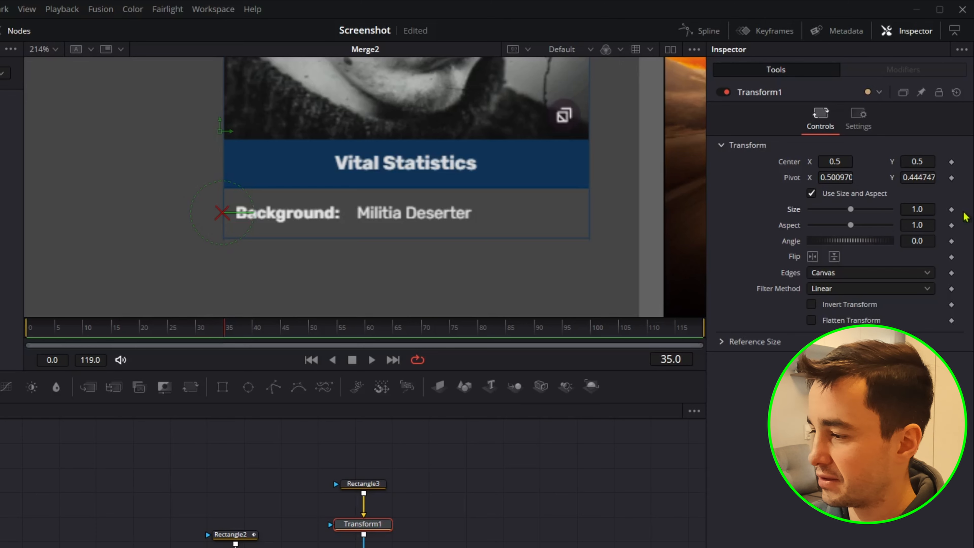
{"action": "left_click_drag", "start_coordinate": [927, 210], "coordinate": [776, 210]}
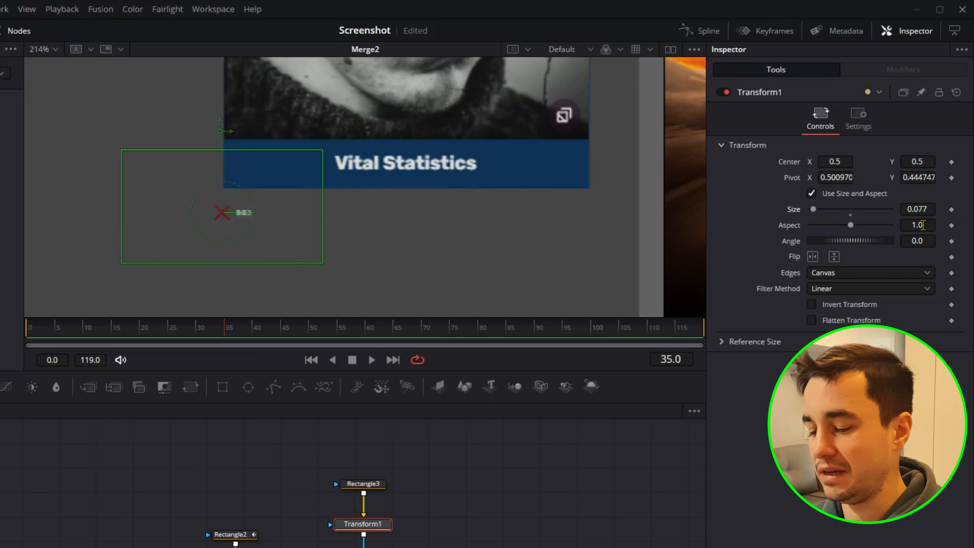
{"action": "key", "text": "ctrl+z"}
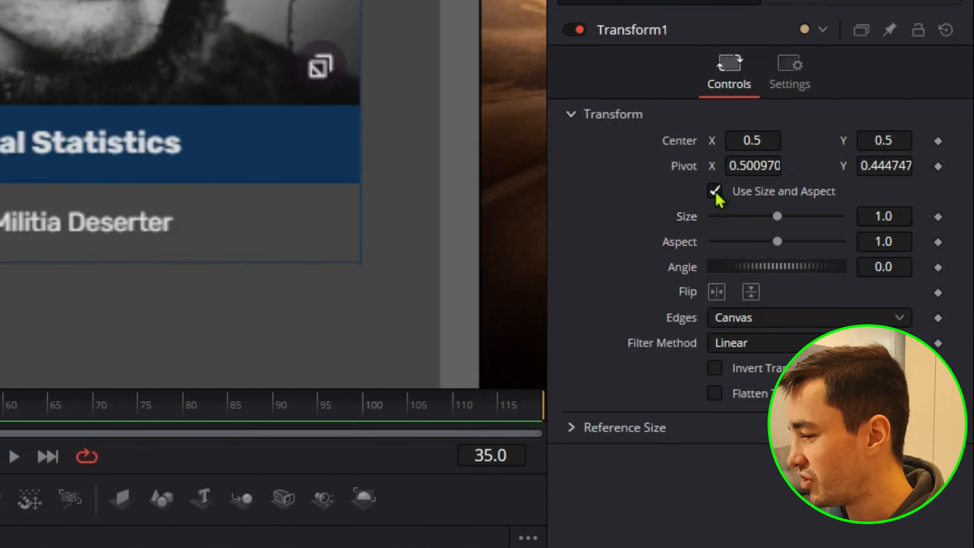
Step: Separate Transform1's X and Y size, keyframe X Size from 0.15 at frame 0 to 1.0 at frame 60, and play the result
{"action": "left_click", "coordinate": [715, 192]}
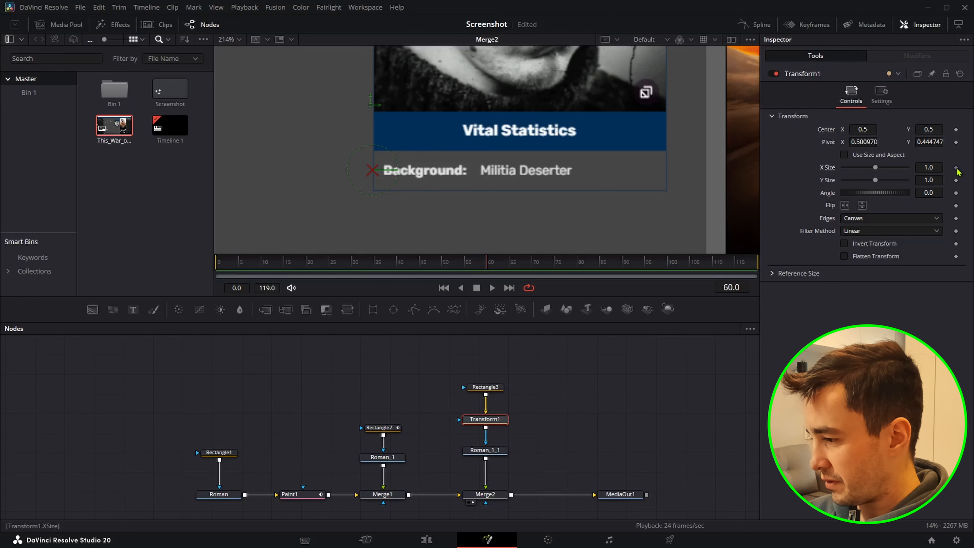
{"action": "left_click", "coordinate": [956, 168]}
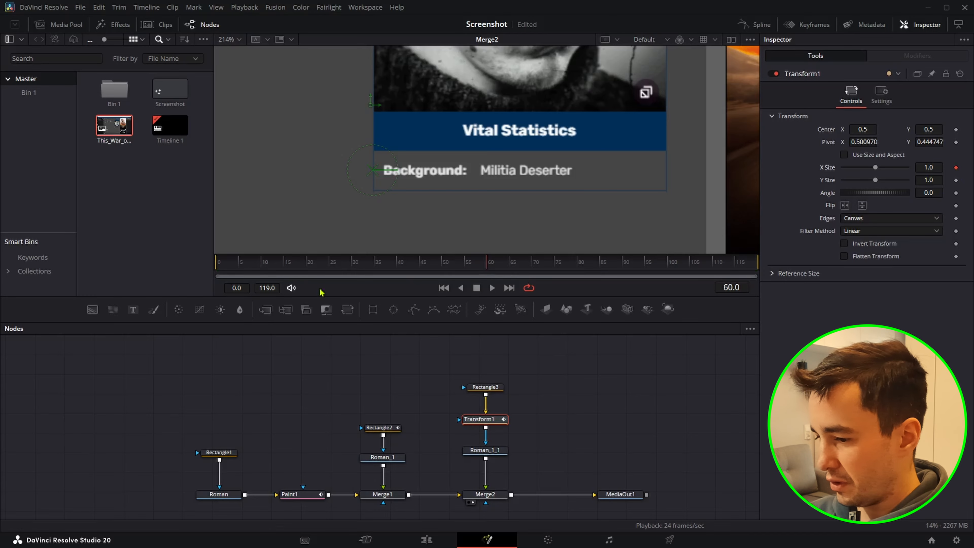
{"action": "left_click_drag", "start_coordinate": [270, 267], "coordinate": [211, 277]}
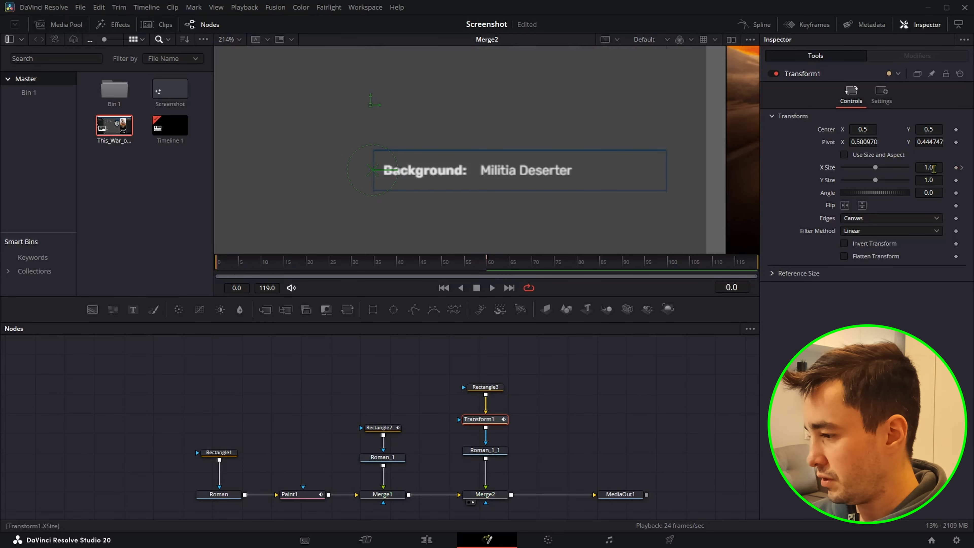
{"action": "type", "text": "0.15"}
{"action": "key", "text": "Return"}
{"action": "key", "text": "ctrl+f"}
{"action": "key", "text": "space"}
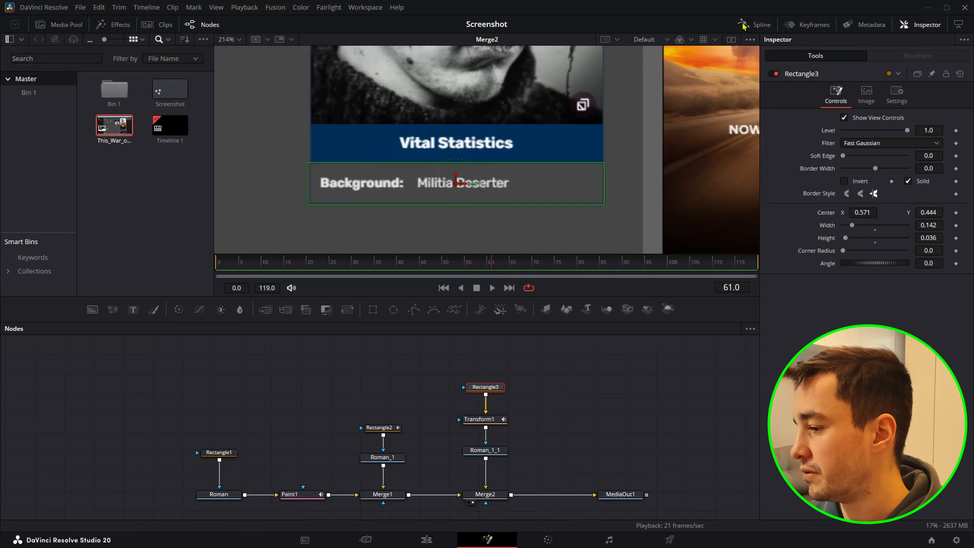
Step: Show Transform1's X Size curve in the Spline editor, fit it to view, and smooth the animation between its two keyframes
{"action": "left_click", "coordinate": [743, 25]}
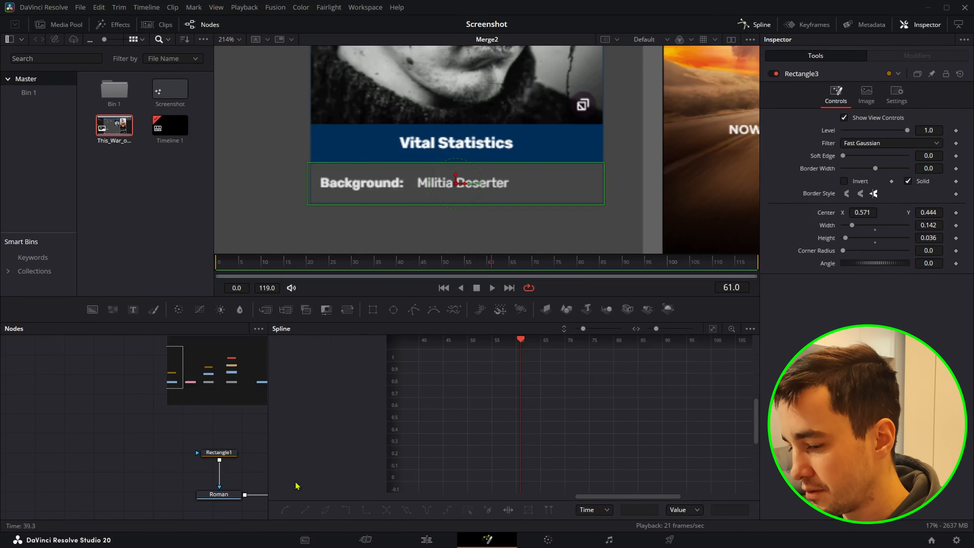
{"action": "scroll", "coordinate": [226, 461], "scroll_direction": "right", "scroll_amount": 10}
{"action": "scroll", "coordinate": [156, 437], "scroll_direction": "up", "scroll_amount": 2}
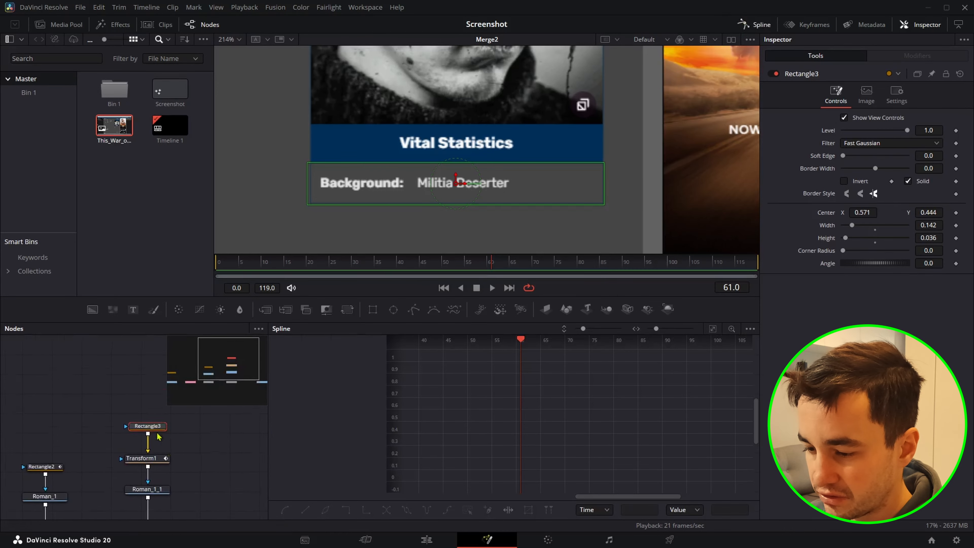
{"action": "left_click", "coordinate": [135, 402]}
{"action": "left_click", "coordinate": [150, 460]}
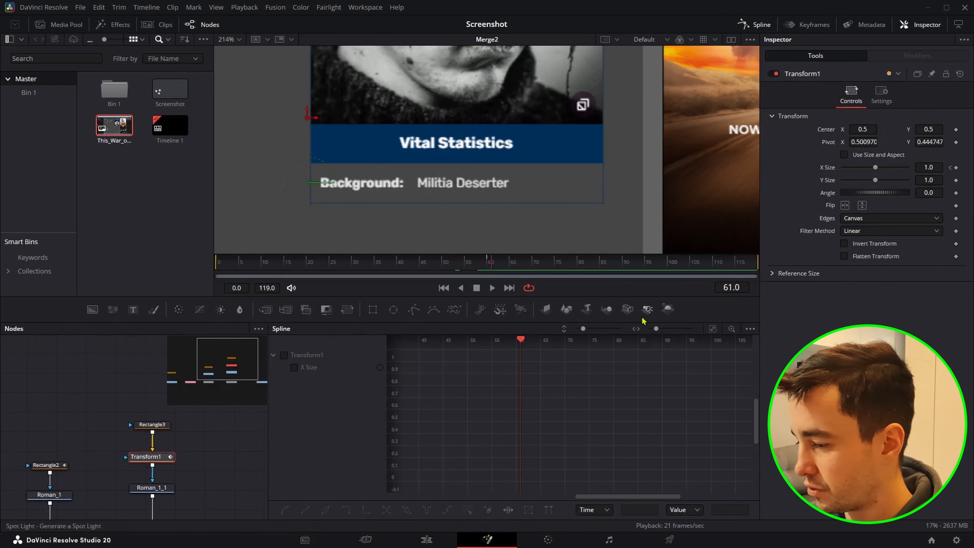
{"action": "left_click", "coordinate": [713, 329]}
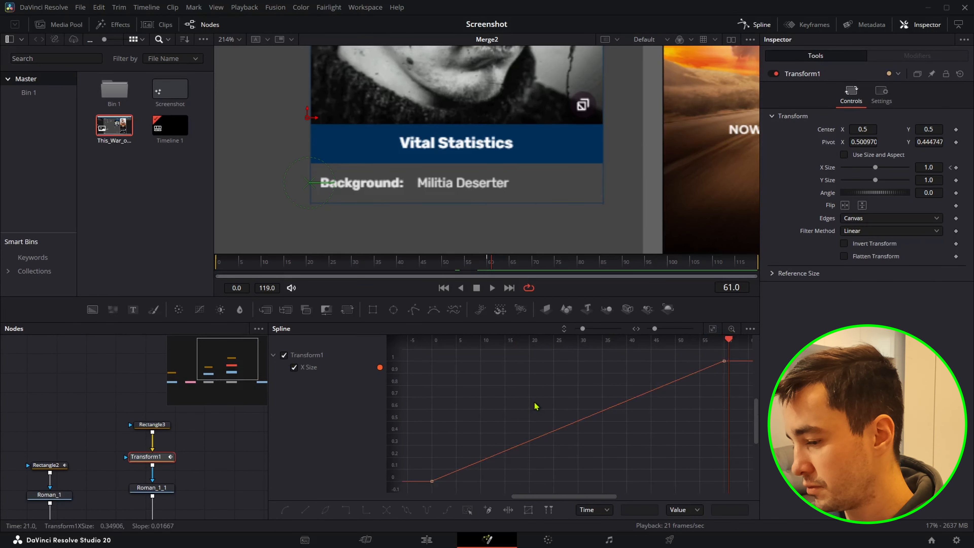
{"action": "key", "text": "s"}
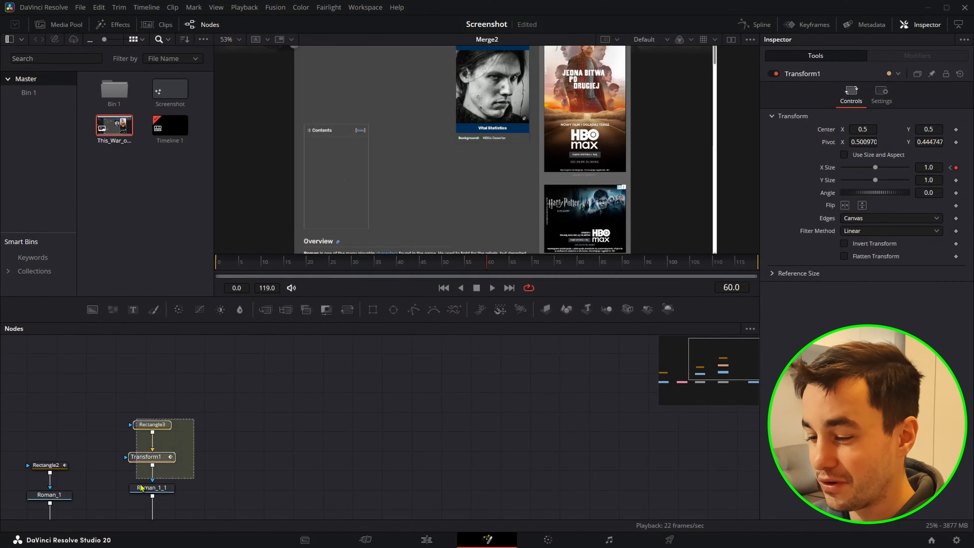
Step: Duplicate the Rectangle3, Transform1 and Roman_1_1 branch as an unconnected group beside the original
{"action": "left_click", "coordinate": [153, 488]}
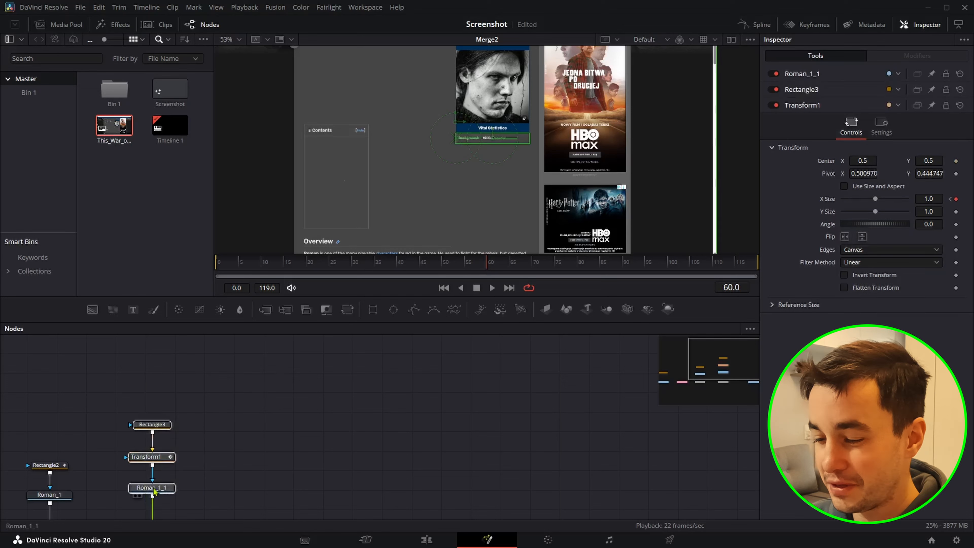
{"action": "scroll", "coordinate": [235, 463], "scroll_direction": "down", "scroll_amount": 2}
{"action": "key", "text": "ctrl+c"}
{"action": "key", "text": "ctrl+v"}
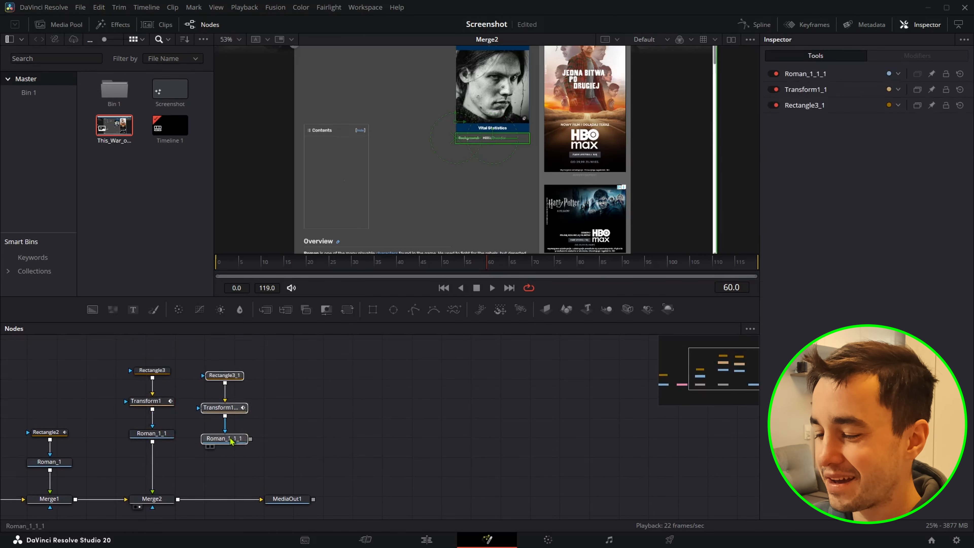
Step: Align the copied branch, insert a MultiMerge between Roman_1_1 and Merge2, and connect Roman_1_1_1 to it
{"action": "left_click", "coordinate": [226, 437]}
{"action": "left_click", "coordinate": [225, 468]}
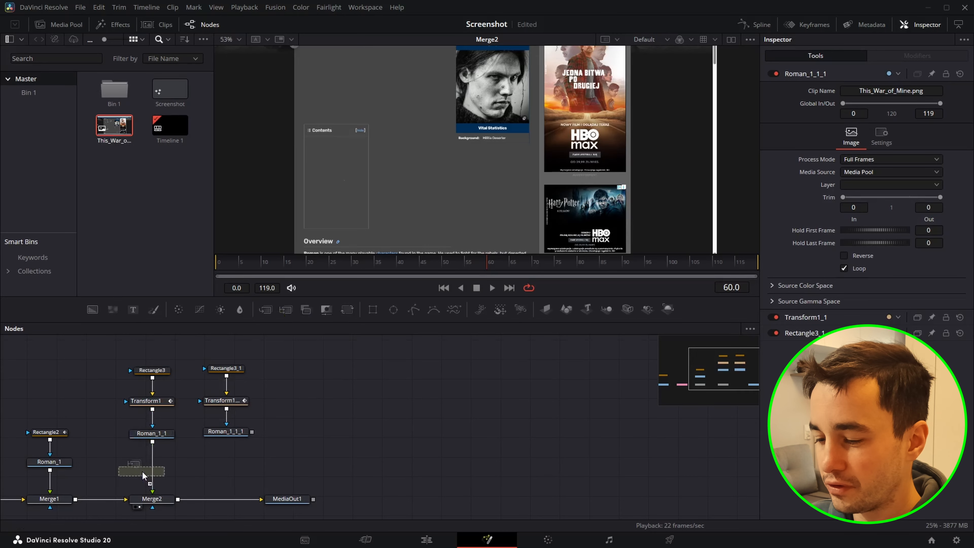
{"action": "left_click_drag", "start_coordinate": [141, 470], "coordinate": [148, 466]}
{"action": "left_click_drag", "start_coordinate": [376, 442], "coordinate": [300, 470]}
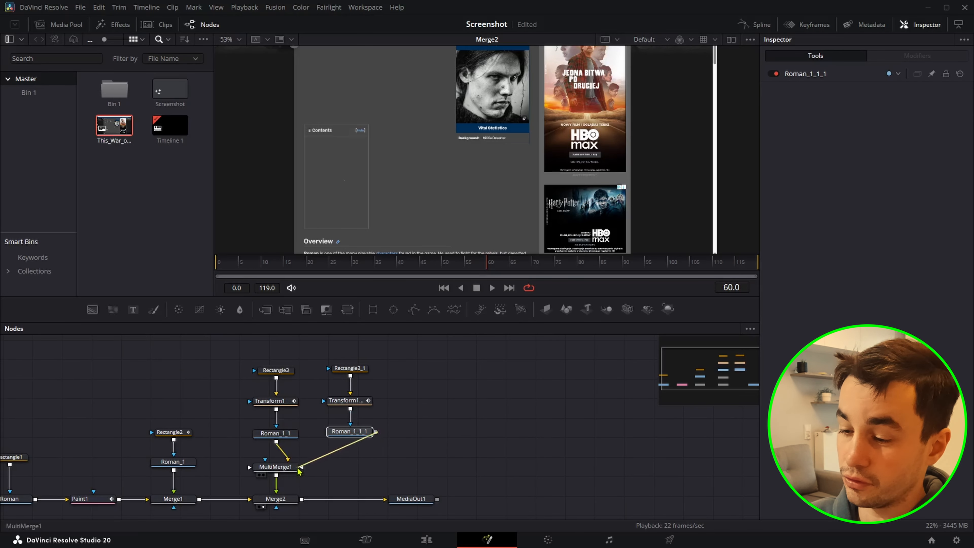
Step: Move the Rectangle3_1 mask down to the Trait row with centre Y 0.41, and scrub through the animation to check it
{"action": "left_click", "coordinate": [352, 369]}
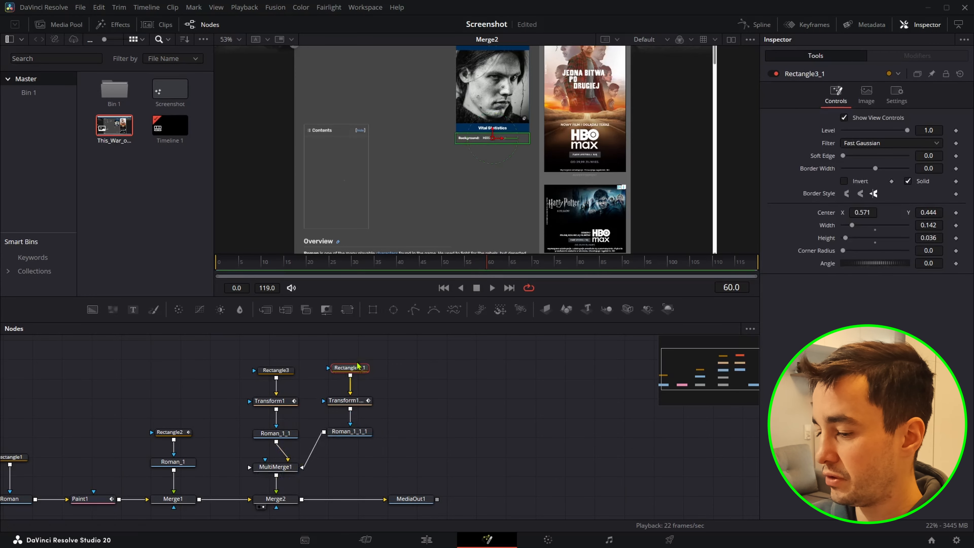
{"action": "scroll", "coordinate": [485, 138], "scroll_direction": "up", "scroll_amount": 4}
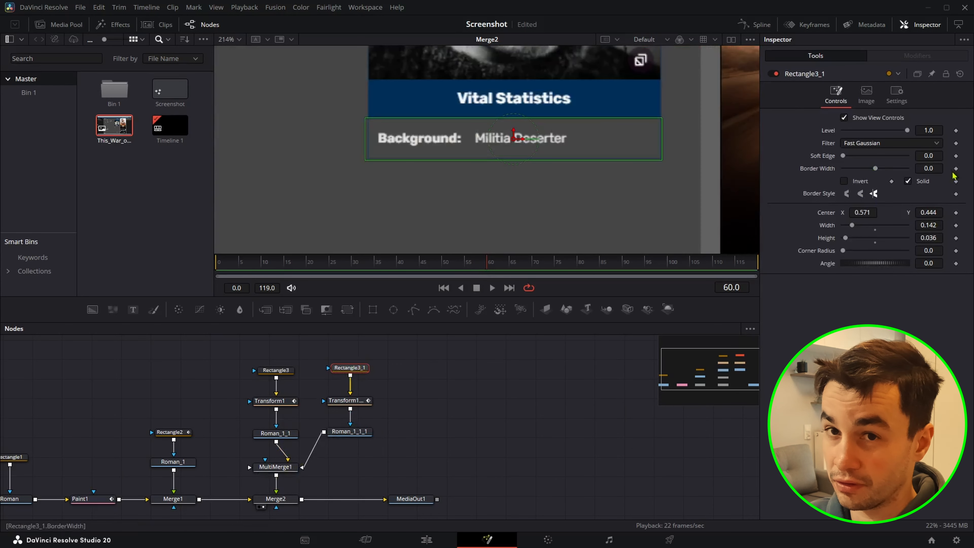
{"action": "scroll", "coordinate": [575, 179], "scroll_direction": "up", "scroll_amount": 2}
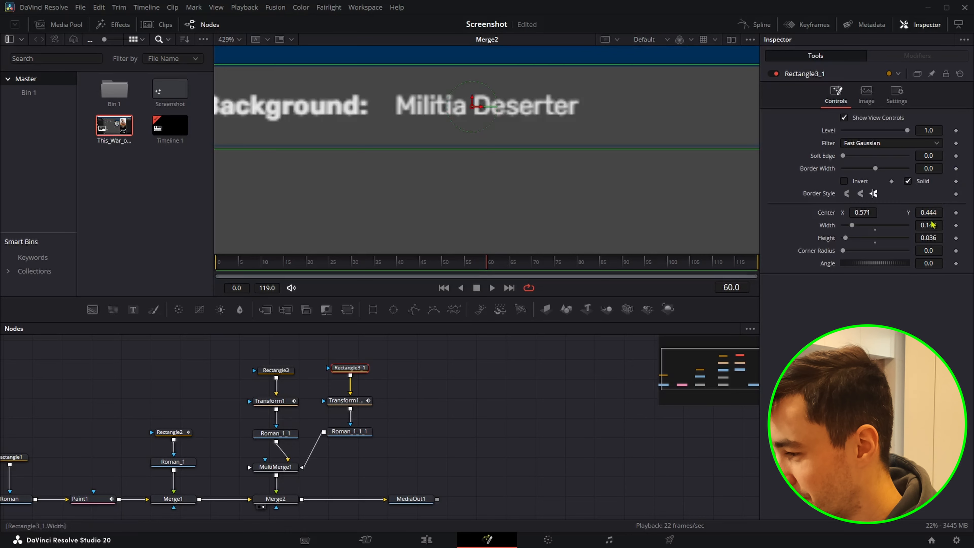
{"action": "left_click_drag", "start_coordinate": [928, 212], "coordinate": [921, 213]}
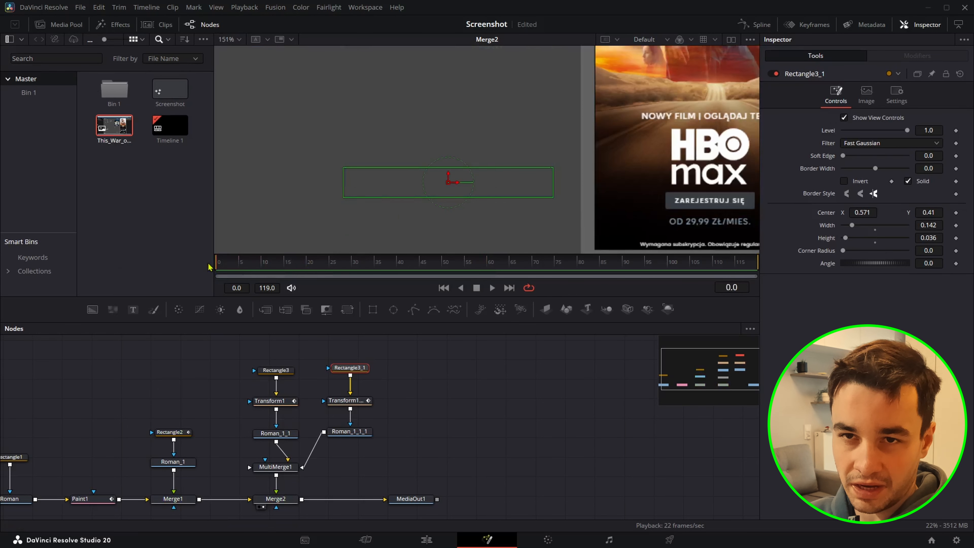
{"action": "left_click_drag", "start_coordinate": [209, 267], "coordinate": [515, 233]}
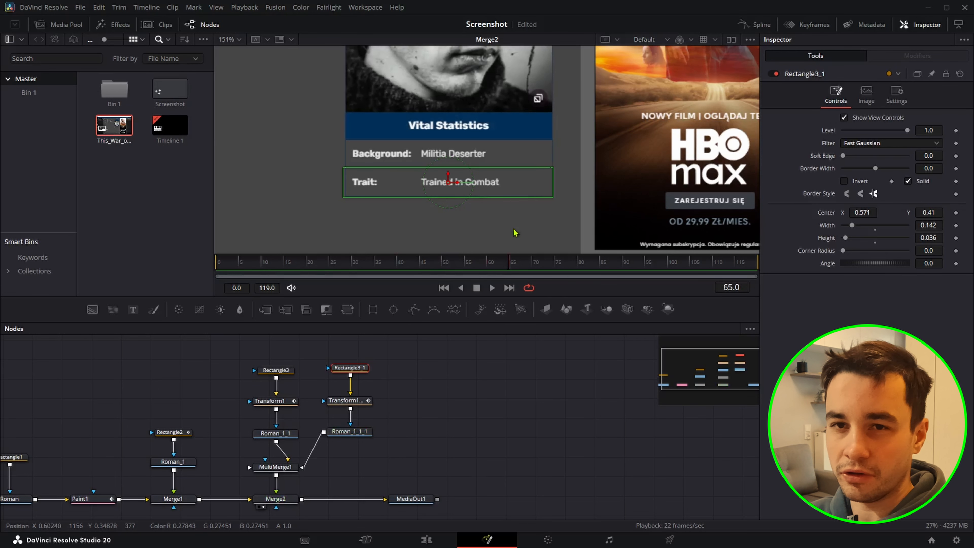
Step: Paste a third mask branch, connect it to MultiMerge1, and move its rectangle to the Addictions row at about centre Y 0.375
{"action": "left_click_drag", "start_coordinate": [409, 347], "coordinate": [327, 438]}
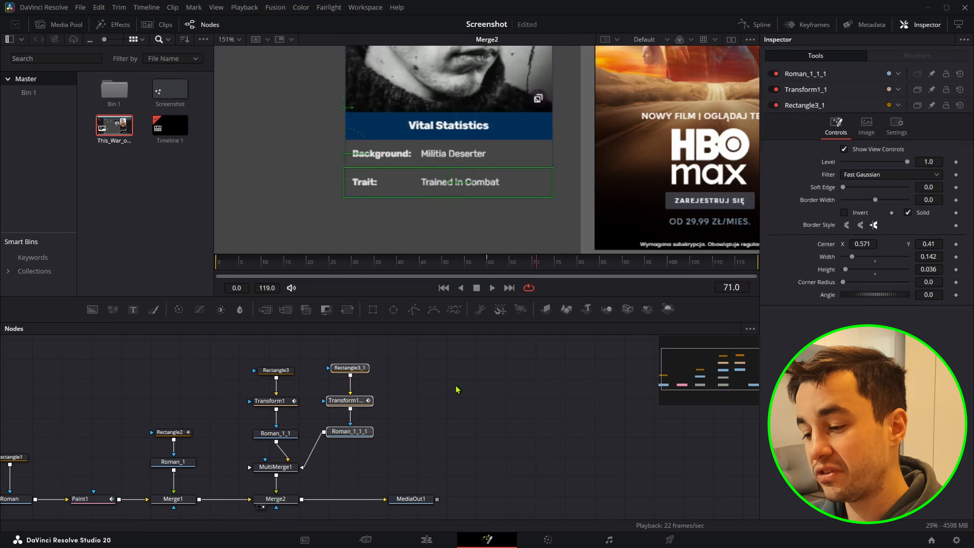
{"action": "key", "text": "ctrl+v"}
{"action": "left_click_drag", "start_coordinate": [400, 498], "coordinate": [285, 468]}
{"action": "left_click", "coordinate": [486, 435]}
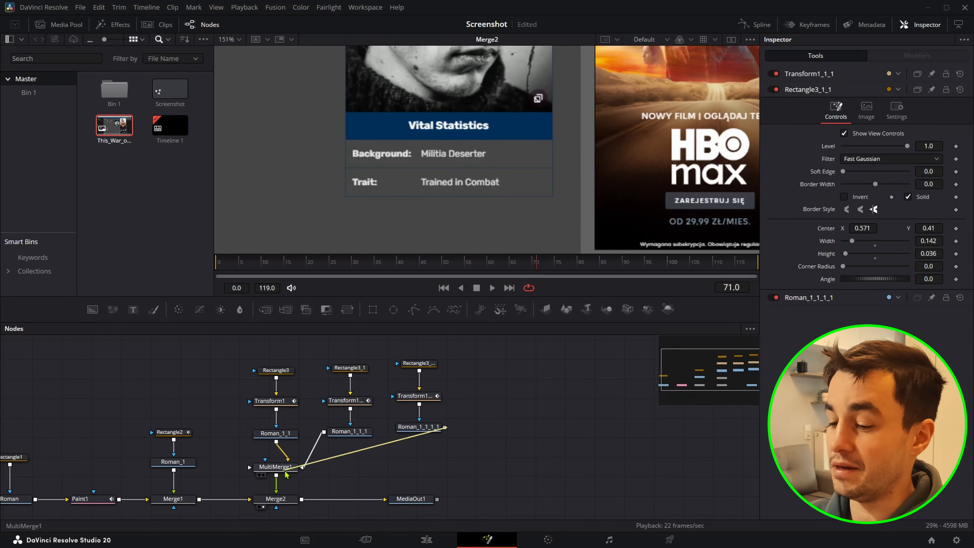
{"action": "left_click_drag", "start_coordinate": [356, 433], "coordinate": [349, 428]}
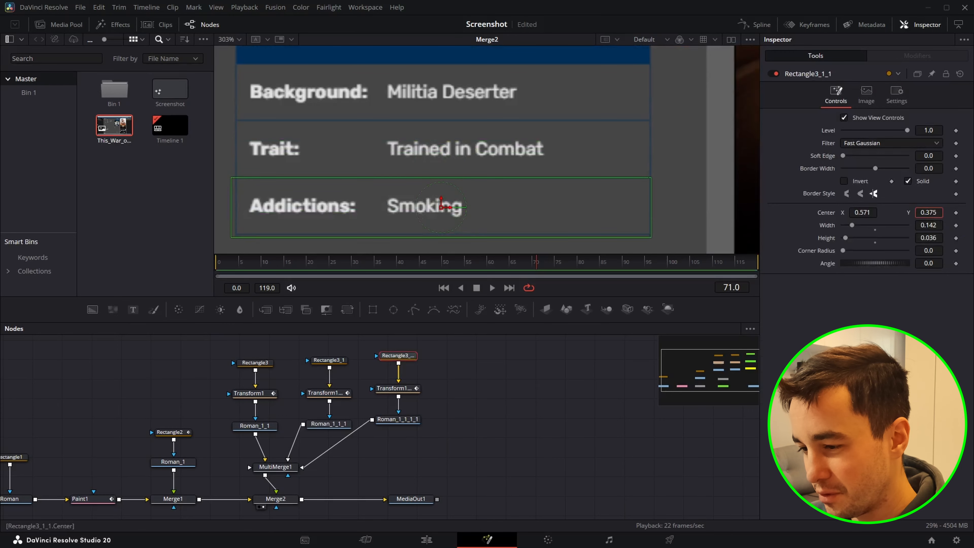
{"action": "key", "text": "Up"}
{"action": "scroll", "coordinate": [482, 206], "scroll_direction": "up", "scroll_amount": 2}
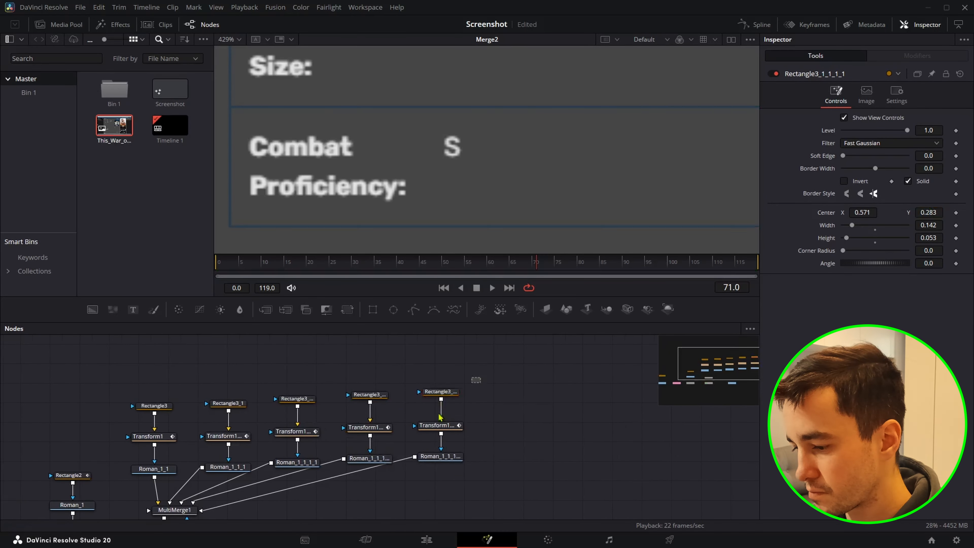
Step: Paste a sixth mask branch, connect it to MultiMerge1, and move its rectangle to the Guarding Proficiency row at centre Y 0.232
{"action": "key", "text": "ctrl+v"}
{"action": "left_click_drag", "start_coordinate": [481, 458], "coordinate": [175, 510]}
{"action": "left_click", "coordinate": [507, 395]}
{"action": "left_click_drag", "start_coordinate": [928, 212], "coordinate": [845, 231]}
Step: Paste a seventh mask branch, connect it to MultiMerge1, and lower its rectangle onto the Running Speed row
{"action": "left_click", "coordinate": [560, 400]}
{"action": "key", "text": "ctrl+v"}
{"action": "left_click_drag", "start_coordinate": [598, 459], "coordinate": [175, 510]}
{"action": "left_click", "coordinate": [572, 396]}
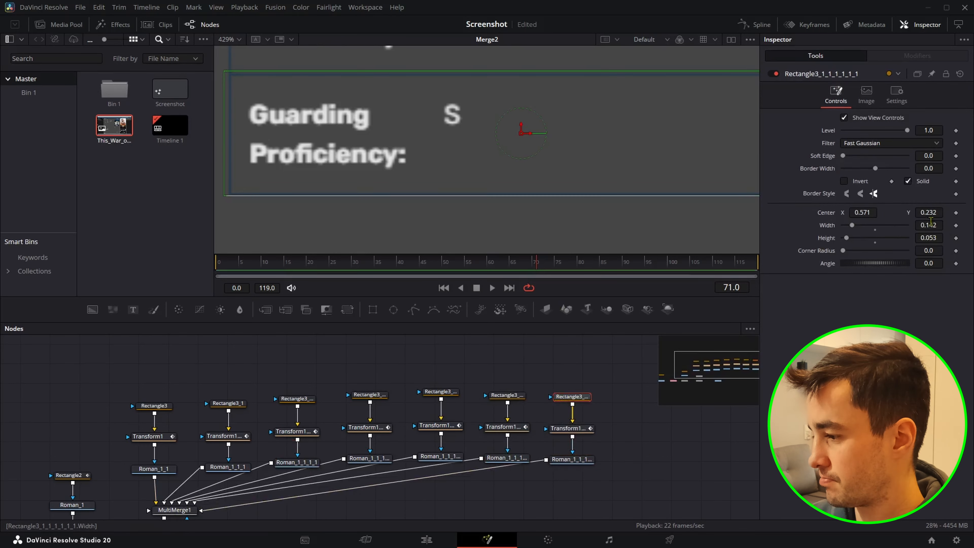
{"action": "scroll", "coordinate": [524, 130], "scroll_direction": "down", "scroll_amount": 3}
{"action": "left_click_drag", "start_coordinate": [928, 213], "coordinate": [850, 228]}
Step: Add an eighth mask branch to MultiMerge1 and fit its rectangle to the Personality row with height 0.036
{"action": "left_click", "coordinate": [626, 401]}
{"action": "key", "text": "ctrl+v"}
{"action": "left_click_drag", "start_coordinate": [662, 461], "coordinate": [174, 509]}
{"action": "left_click", "coordinate": [636, 398]}
{"action": "scroll", "coordinate": [524, 130], "scroll_direction": "down", "scroll_amount": 3}
{"action": "left_click_drag", "start_coordinate": [928, 213], "coordinate": [862, 215]}
{"action": "left_click_drag", "start_coordinate": [928, 238], "coordinate": [902, 238]}
Step: Add a ninth mask branch to MultiMerge1 and move its rectangle to the Gather Skill row at centre Y 0.104
{"action": "left_click", "coordinate": [612, 448]}
{"action": "key", "text": "ctrl+v"}
{"action": "left_click_drag", "start_coordinate": [629, 494], "coordinate": [71, 499]}
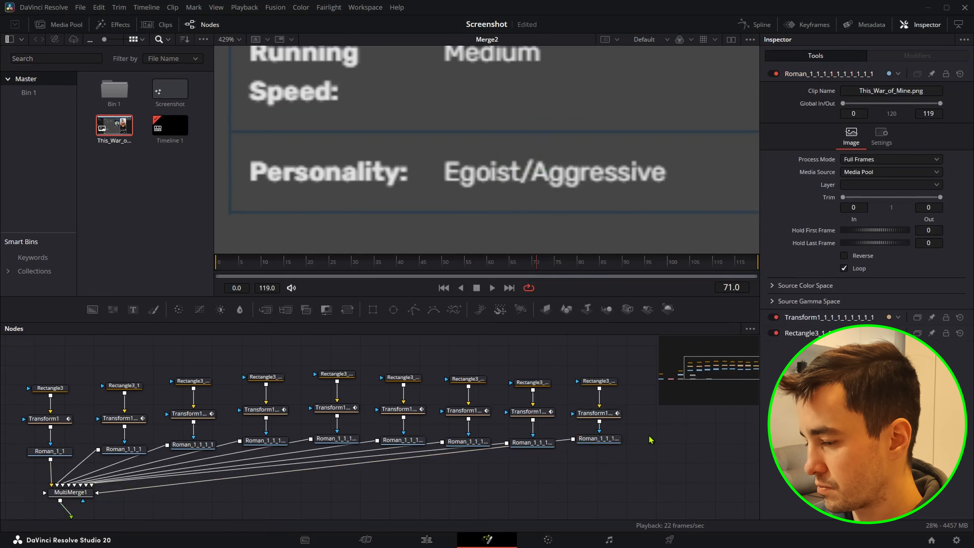
{"action": "left_click", "coordinate": [598, 381]}
{"action": "left_click_drag", "start_coordinate": [928, 213], "coordinate": [867, 214]}
{"action": "scroll", "coordinate": [524, 245], "scroll_direction": "down", "scroll_amount": 8}
{"action": "left_click", "coordinate": [175, 396]}
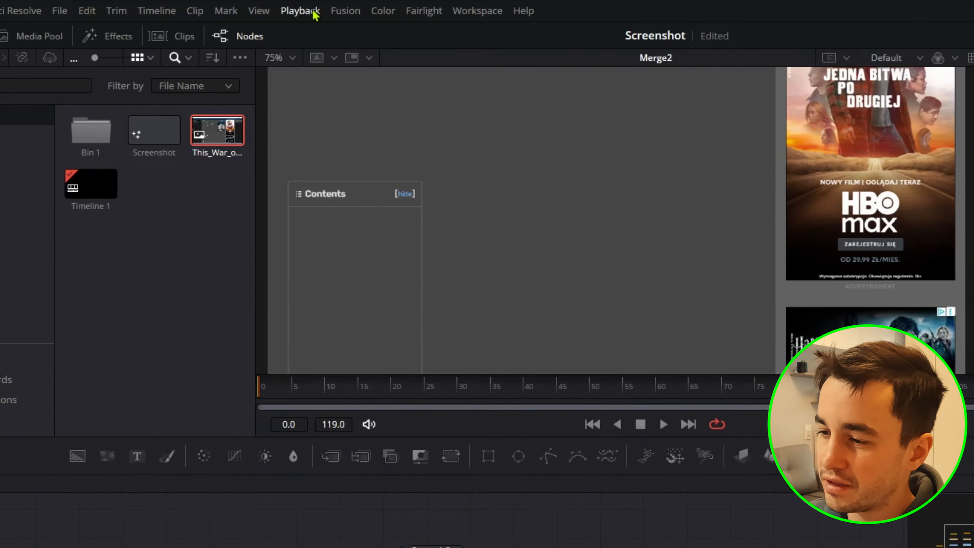
Step: Set the timeline playback resolution to Half and scrub through the composition to review how the table rows animate in
{"action": "left_click", "coordinate": [244, 7]}
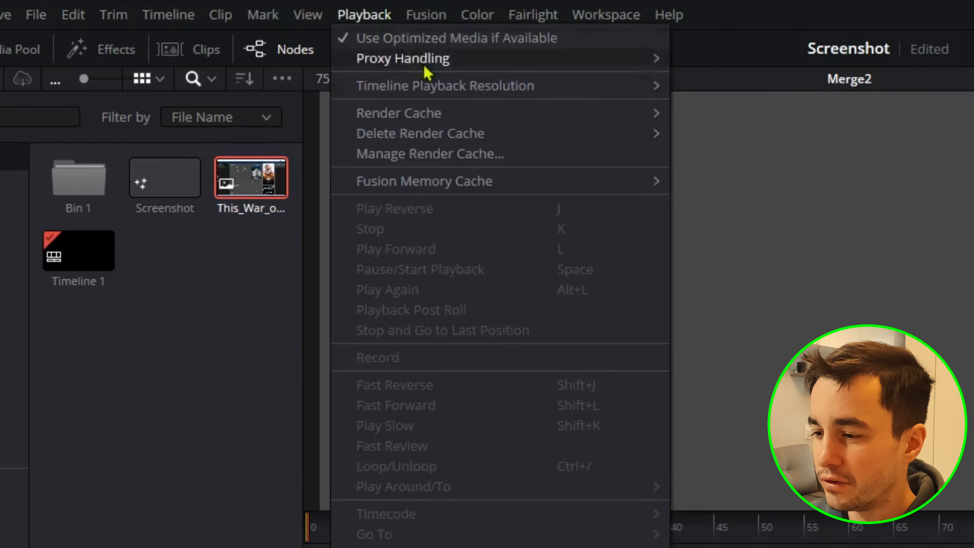
{"action": "mouse_move", "coordinate": [499, 90]}
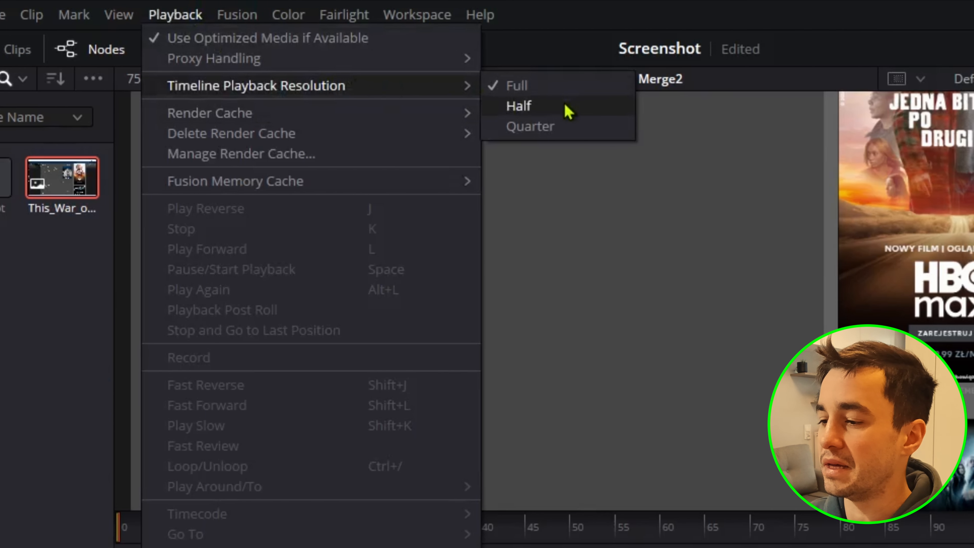
{"action": "left_click", "coordinate": [565, 113]}
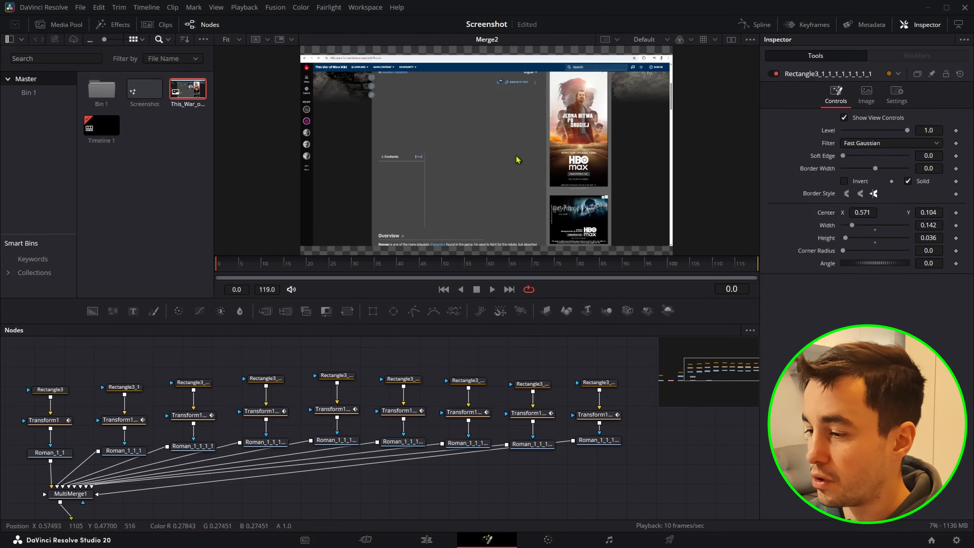
{"action": "scroll", "coordinate": [517, 159], "scroll_direction": "up", "scroll_amount": 5}
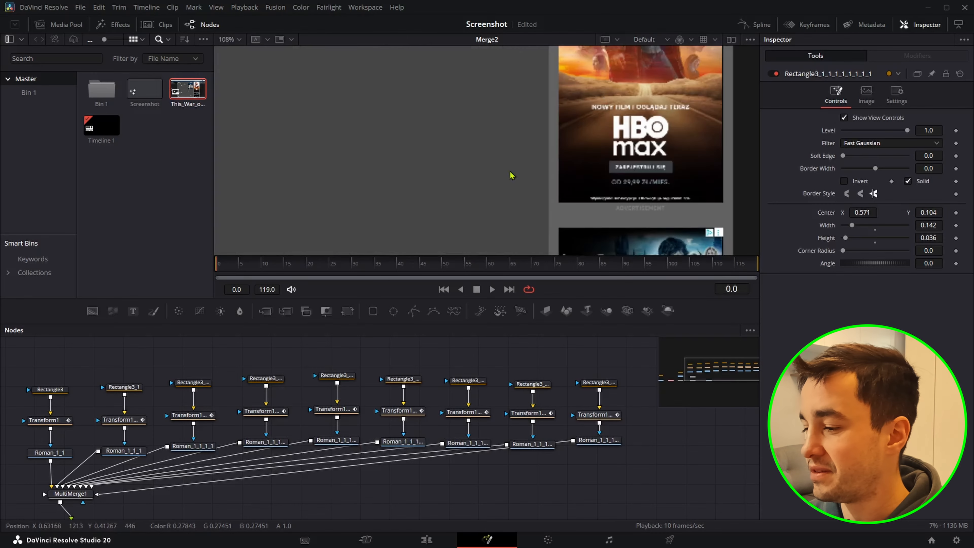
{"action": "left_click_drag", "start_coordinate": [386, 265], "coordinate": [425, 271]}
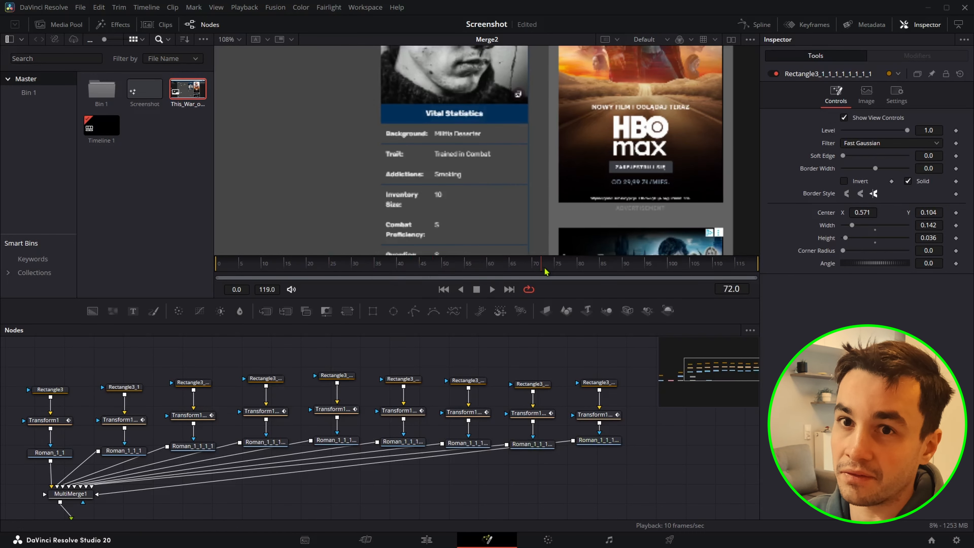
{"action": "left_click_drag", "start_coordinate": [549, 271], "coordinate": [198, 273]}
{"action": "key", "text": "minus"}
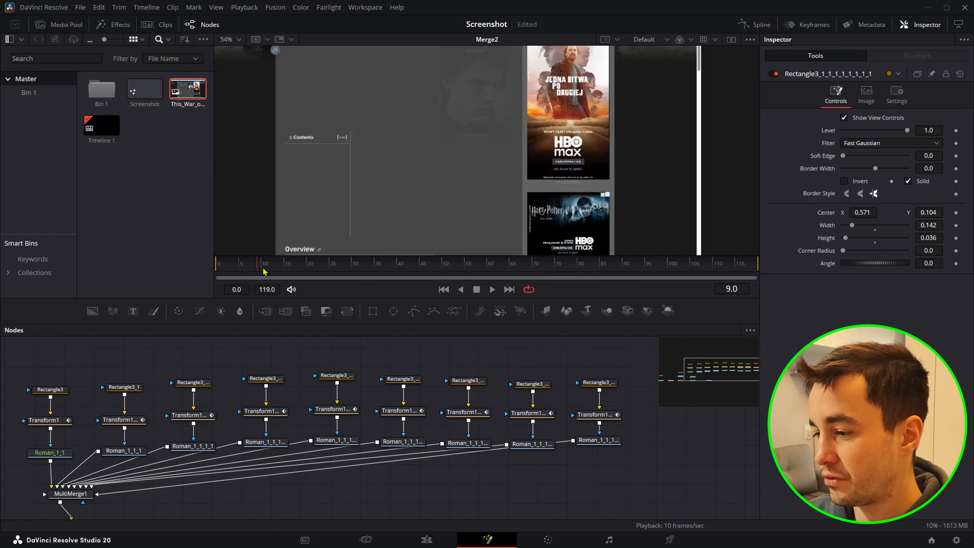
{"action": "left_click_drag", "start_coordinate": [264, 272], "coordinate": [464, 253]}
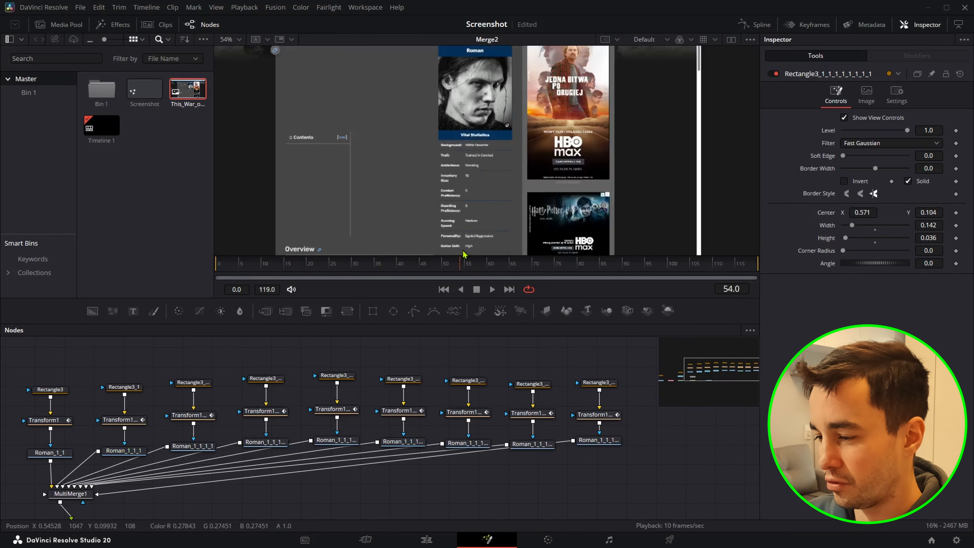
{"action": "scroll", "coordinate": [471, 248], "scroll_direction": "down", "scroll_amount": 2}
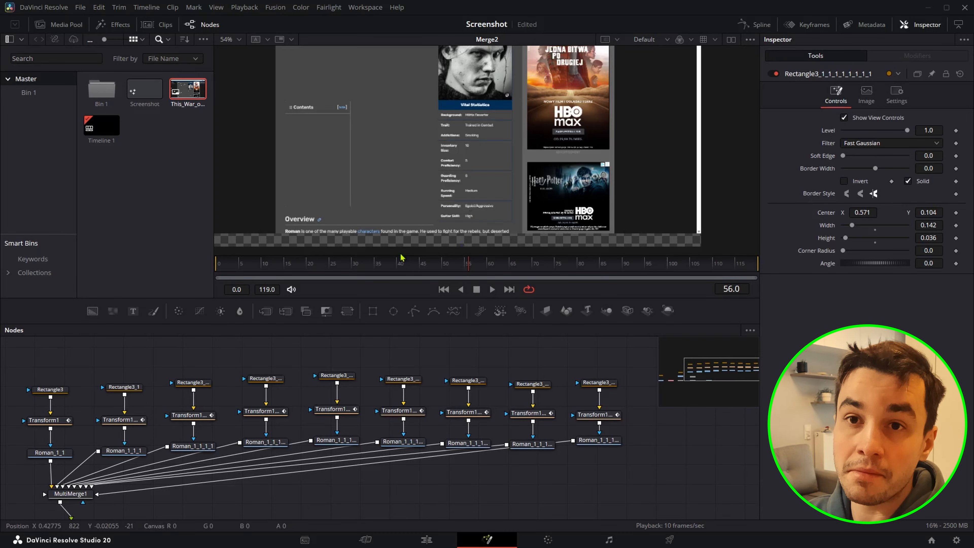
Step: Select all nine row Transforms, expand their X Size tracks in the Keyframes editor, and fit the keyframes to view
{"action": "left_click_drag", "start_coordinate": [32, 409], "coordinate": [683, 429]}
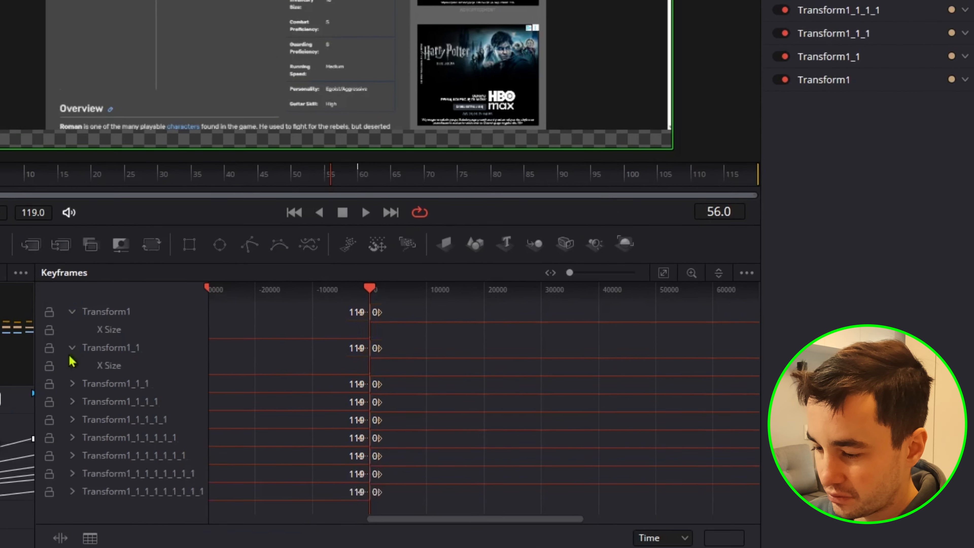
{"action": "left_click", "coordinate": [72, 383]}
{"action": "left_click", "coordinate": [72, 419]}
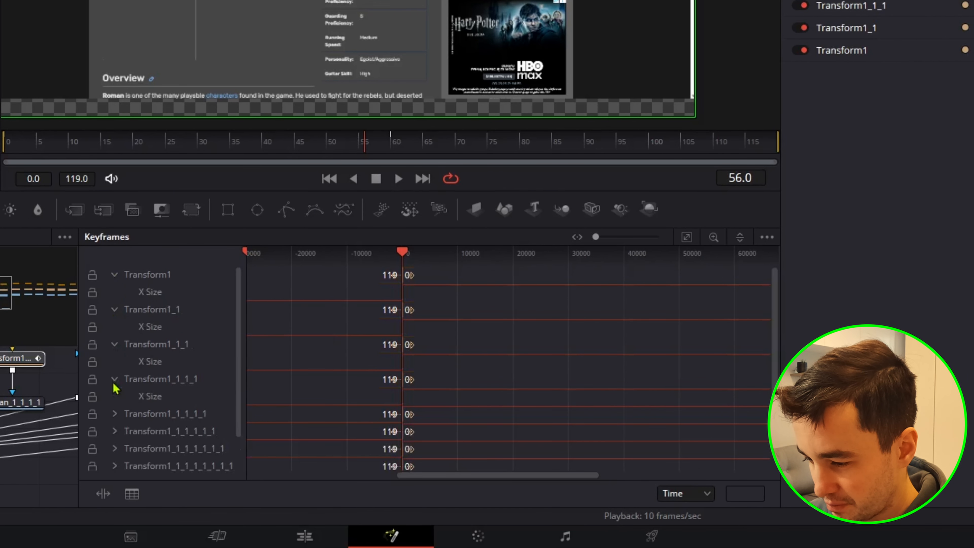
{"action": "left_click_drag", "start_coordinate": [209, 188], "coordinate": [690, 47]}
{"action": "left_click", "coordinate": [690, 60]}
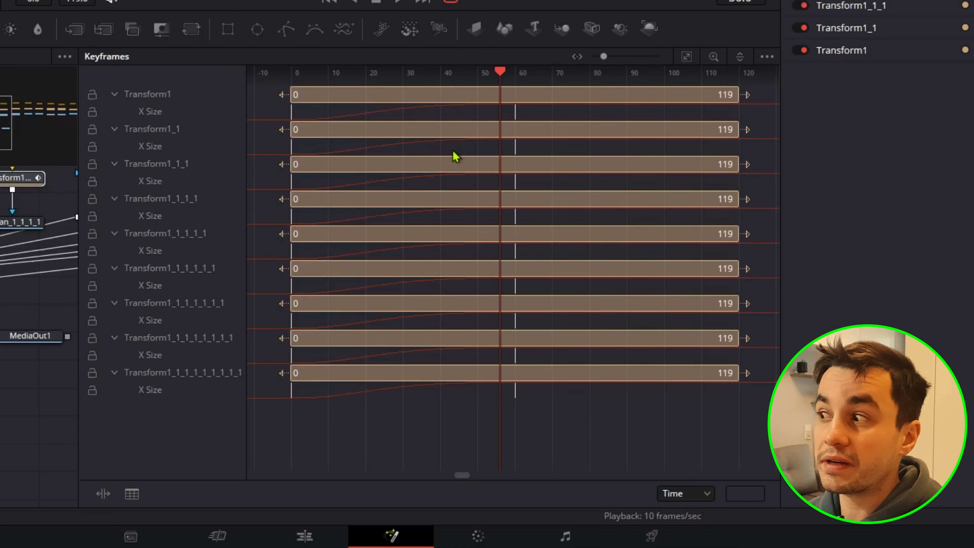
Step: Go through the X Size tracks of Transform1, Transform1_1 and Transform1_1_1 in the Keyframes editor
{"action": "left_click", "coordinate": [187, 117]}
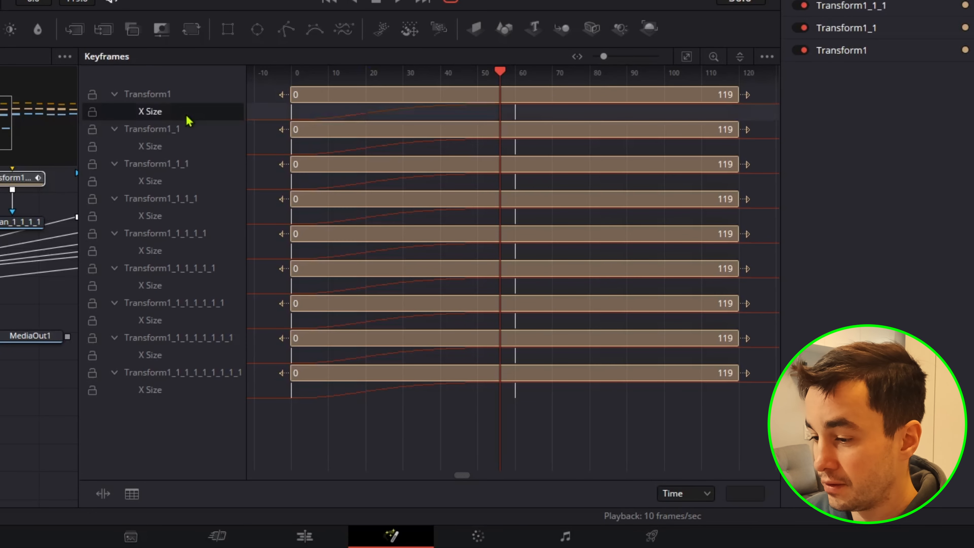
{"action": "left_click", "coordinate": [171, 148]}
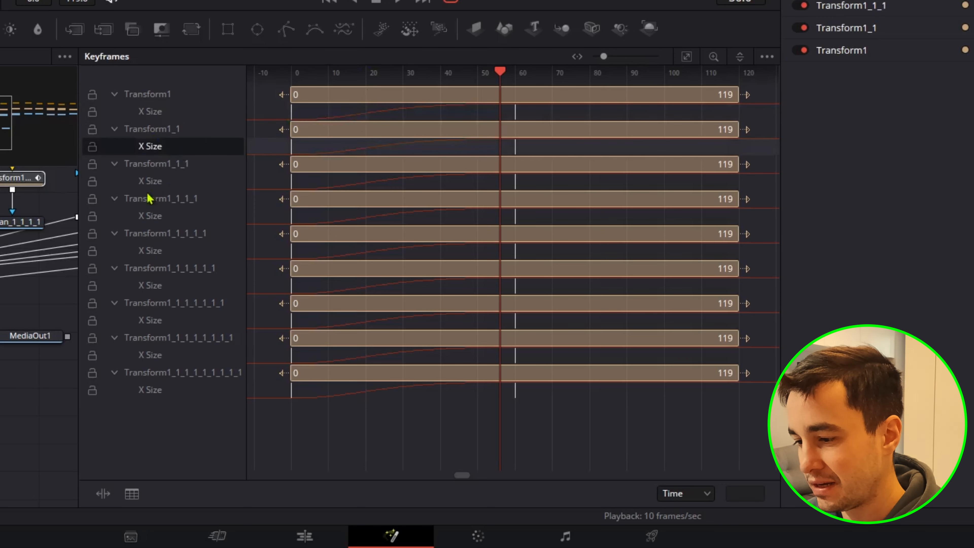
{"action": "left_click", "coordinate": [160, 183]}
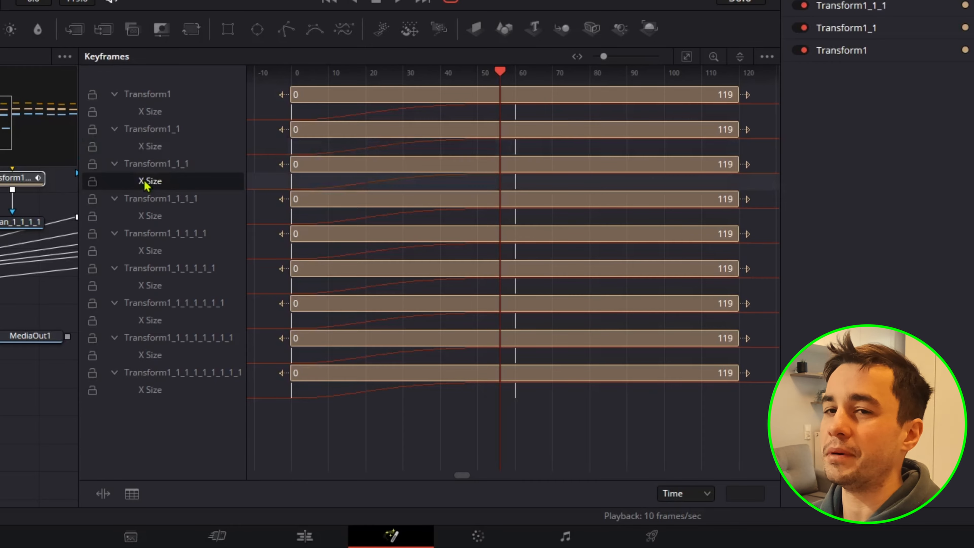
{"action": "left_click", "coordinate": [555, 149]}
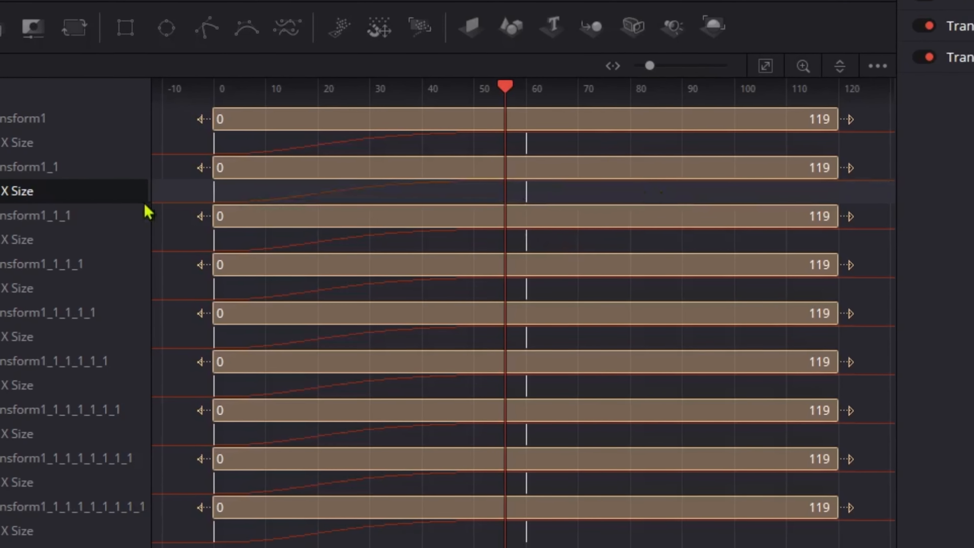
{"action": "left_click_drag", "start_coordinate": [166, 193], "coordinate": [198, 222]}
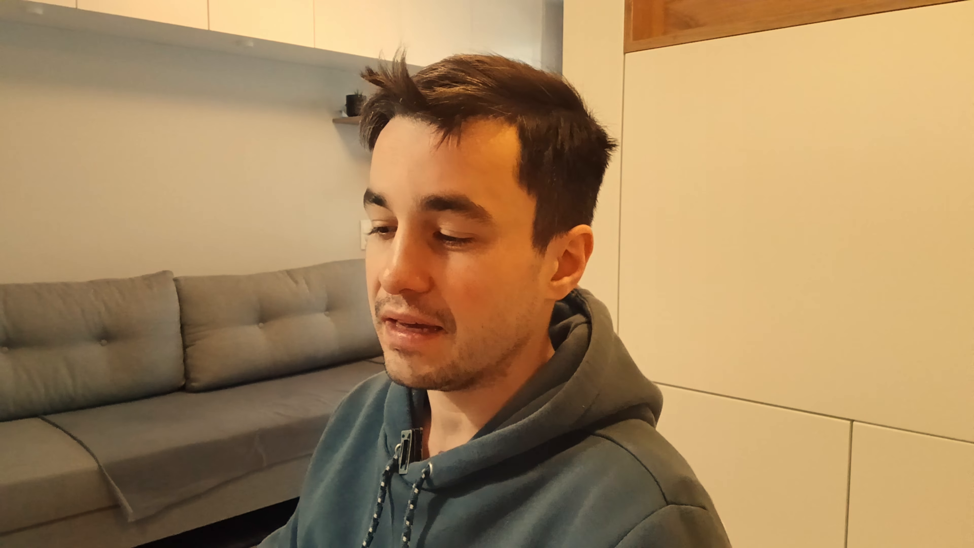
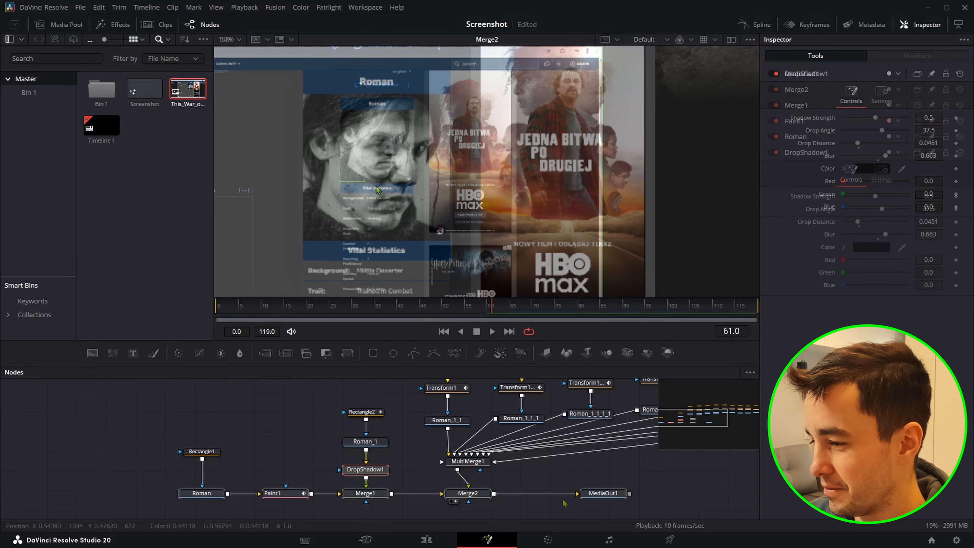
Step: Move the lower node row down and insert a copy of DropShadow1 between MultiMerge1 and Merge2
{"action": "left_click_drag", "start_coordinate": [470, 493], "coordinate": [469, 514]}
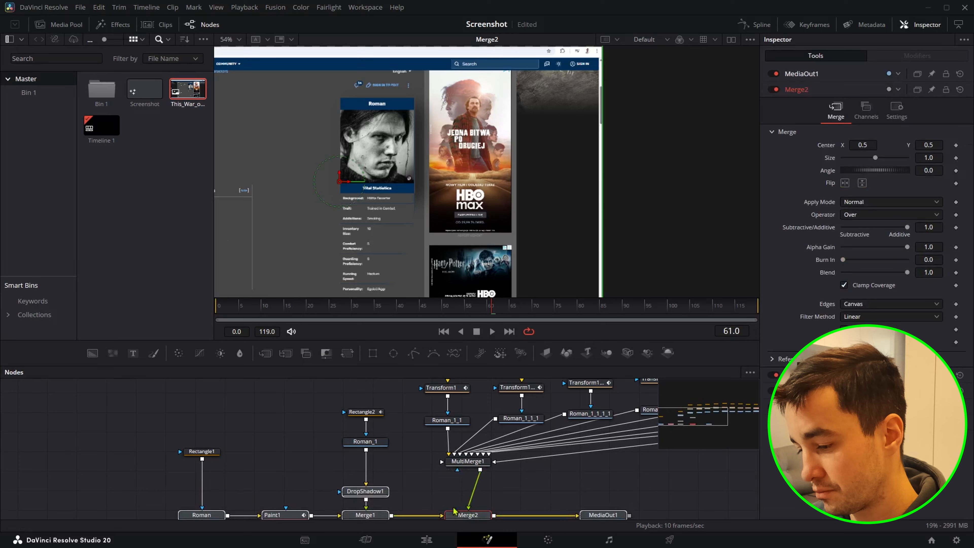
{"action": "left_click", "coordinate": [413, 490]}
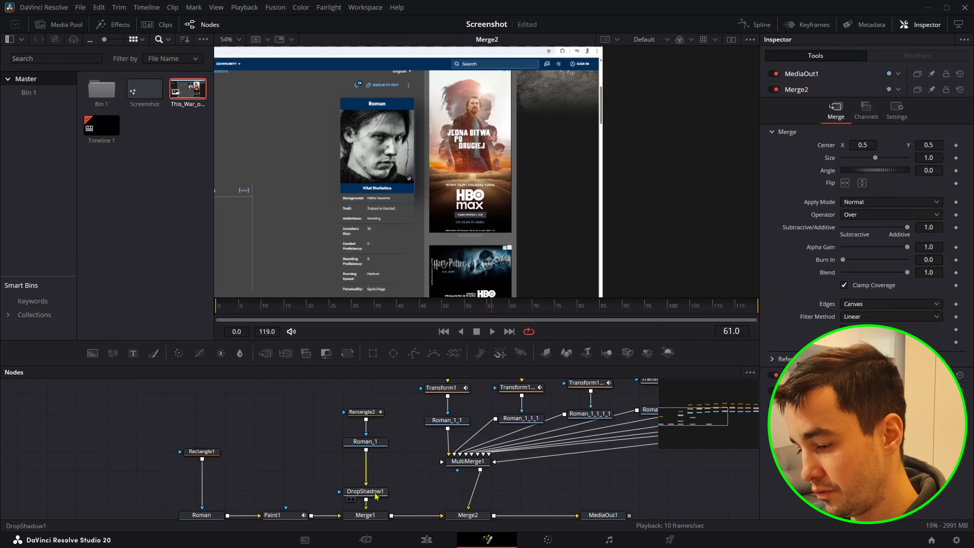
{"action": "left_click", "coordinate": [370, 492]}
{"action": "key", "text": "ctrl+c"}
{"action": "left_click", "coordinate": [414, 489]}
{"action": "key", "text": "ctrl+v"}
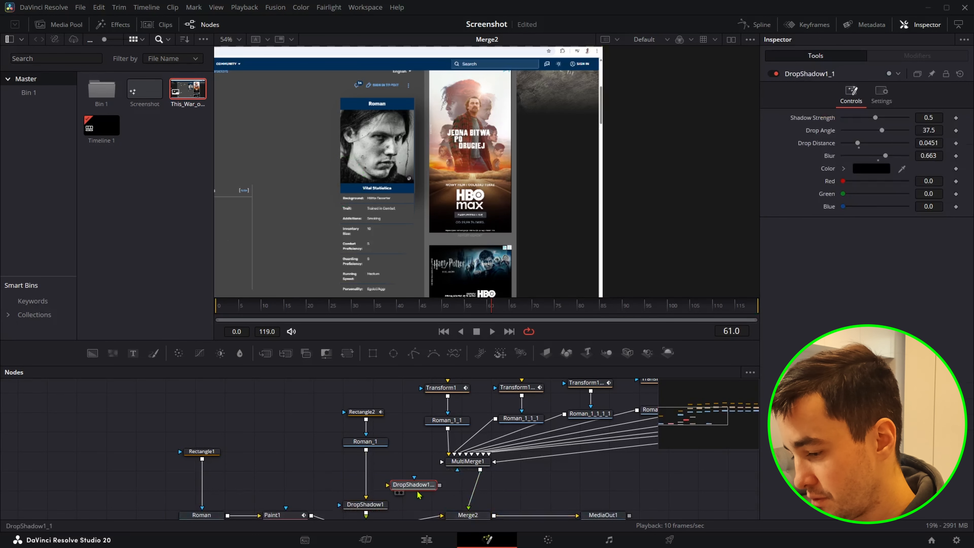
{"action": "left_click_drag", "start_coordinate": [412, 490], "coordinate": [475, 495]}
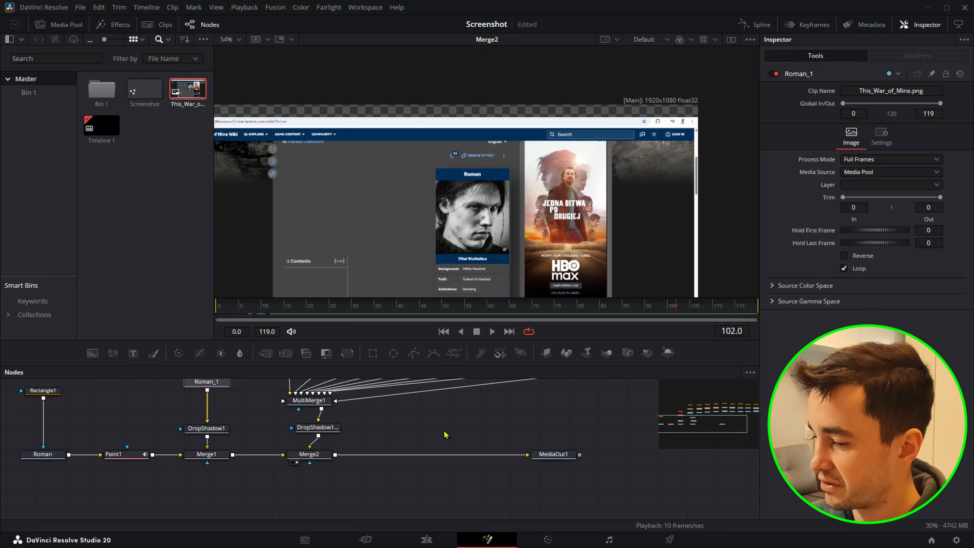
Step: Paste another copy of Roman_1, merge it between Merge2 and MediaOut1, and place it below the new merge
{"action": "left_click", "coordinate": [445, 434]}
{"action": "key", "text": "ctrl+v"}
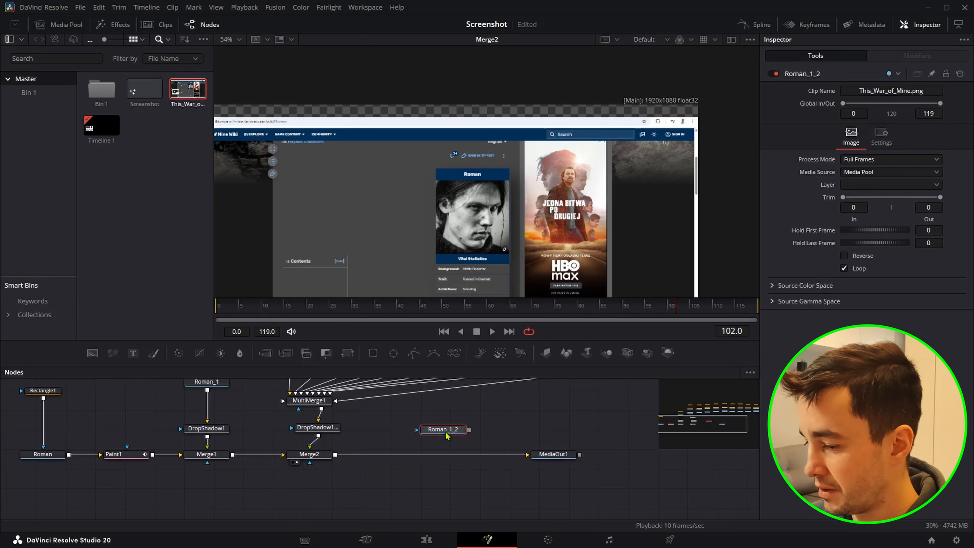
{"action": "left_click_drag", "start_coordinate": [446, 435], "coordinate": [426, 460]}
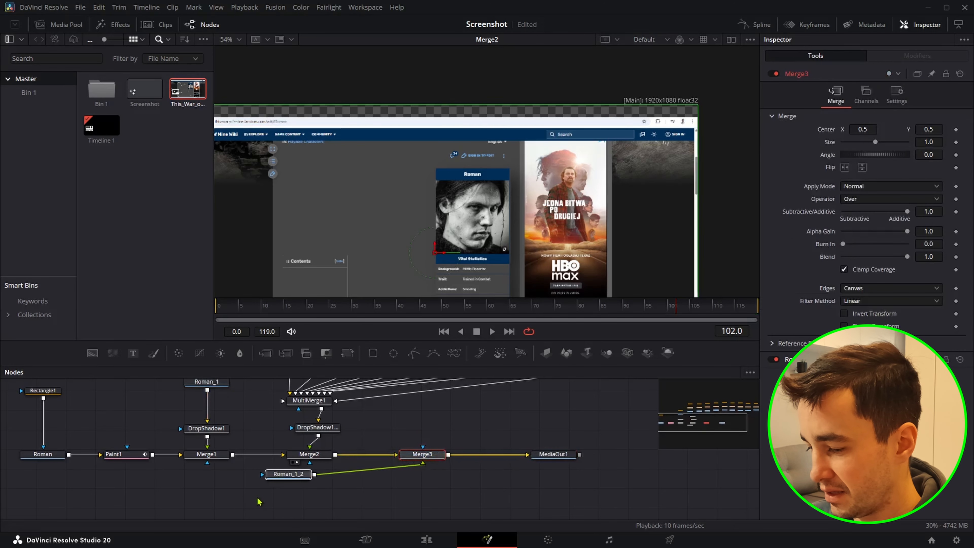
{"action": "left_click_drag", "start_coordinate": [288, 474], "coordinate": [422, 500]}
{"action": "scroll", "coordinate": [516, 435], "scroll_direction": "down", "scroll_amount": 2}
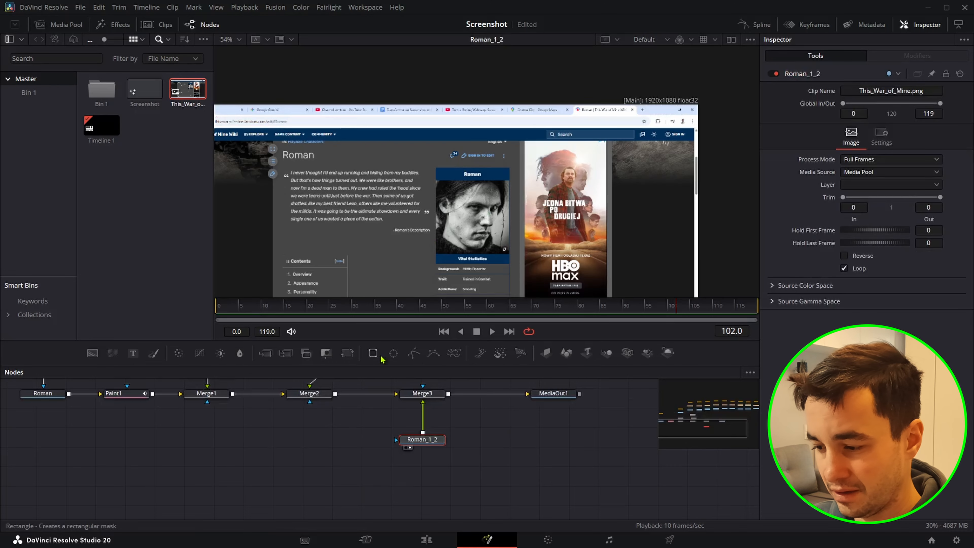
Step: Mask Roman_1_2 with a rectangle around the title and quote block, centred at 0.349, 0.705, with width 0.291 and height 0.33
{"action": "left_click_drag", "start_coordinate": [381, 357], "coordinate": [423, 441]}
{"action": "left_click_drag", "start_coordinate": [431, 486], "coordinate": [422, 476]}
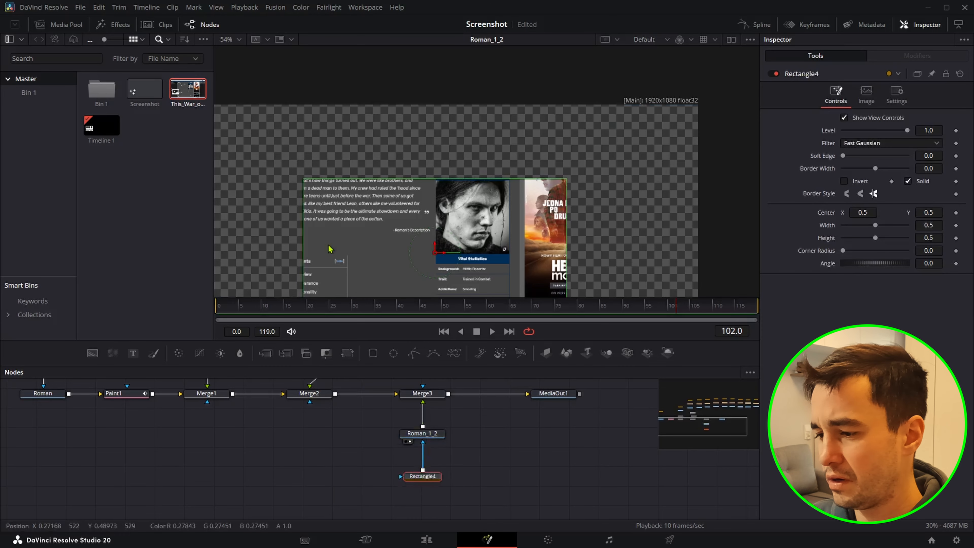
{"action": "scroll", "coordinate": [350, 220], "scroll_direction": "up", "scroll_amount": 3}
{"action": "left_click_drag", "start_coordinate": [866, 212], "coordinate": [781, 212]}
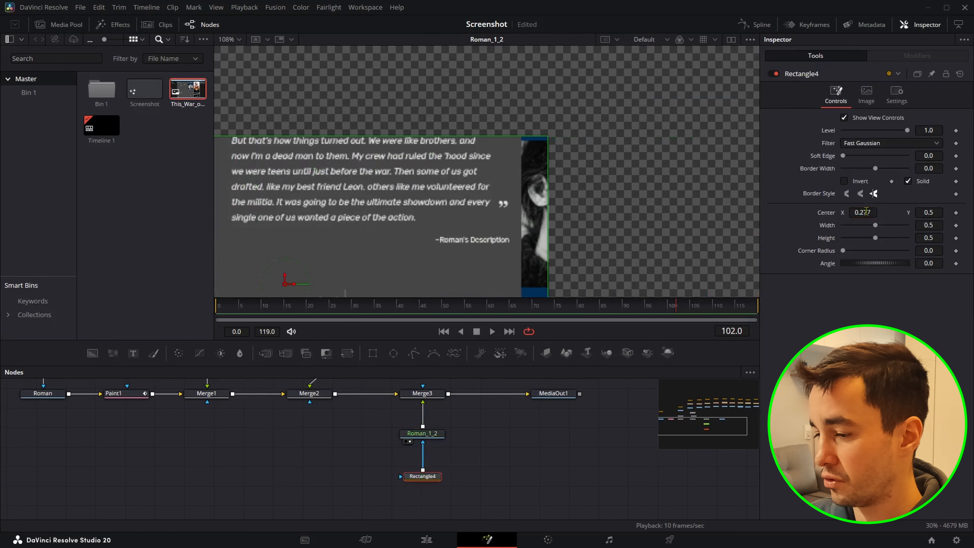
{"action": "scroll", "coordinate": [423, 105], "scroll_direction": "down", "scroll_amount": 2}
{"action": "mouse_move", "coordinate": [931, 212]}
{"action": "left_mouse_down"}
{"action": "mouse_move", "coordinate": [947, 212]}
{"action": "mouse_move", "coordinate": [935, 216]}
{"action": "left_mouse_up"}
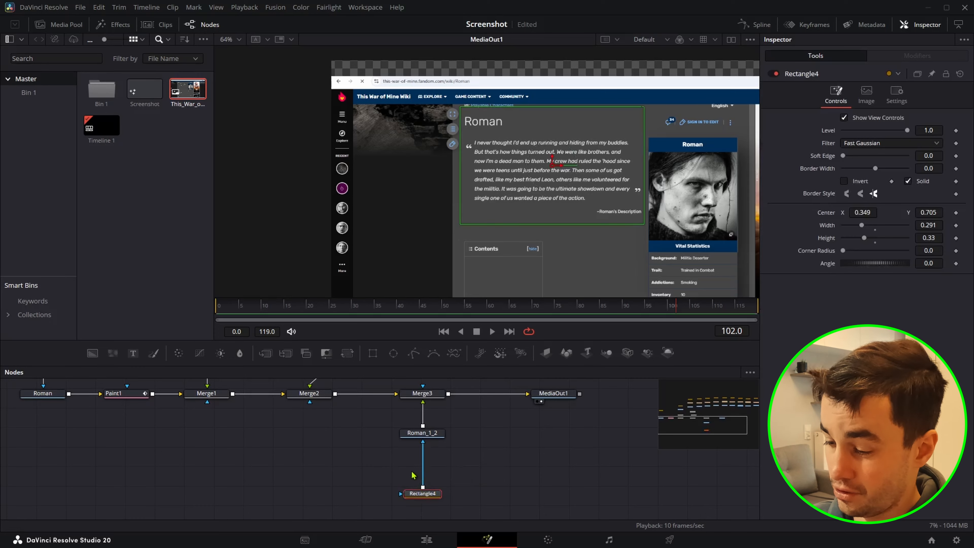
Step: Insert a copy of Rectangle4 between it and Roman_1_2, and set the copy's paint mode to Multiply
{"action": "key", "text": "ctrl+v"}
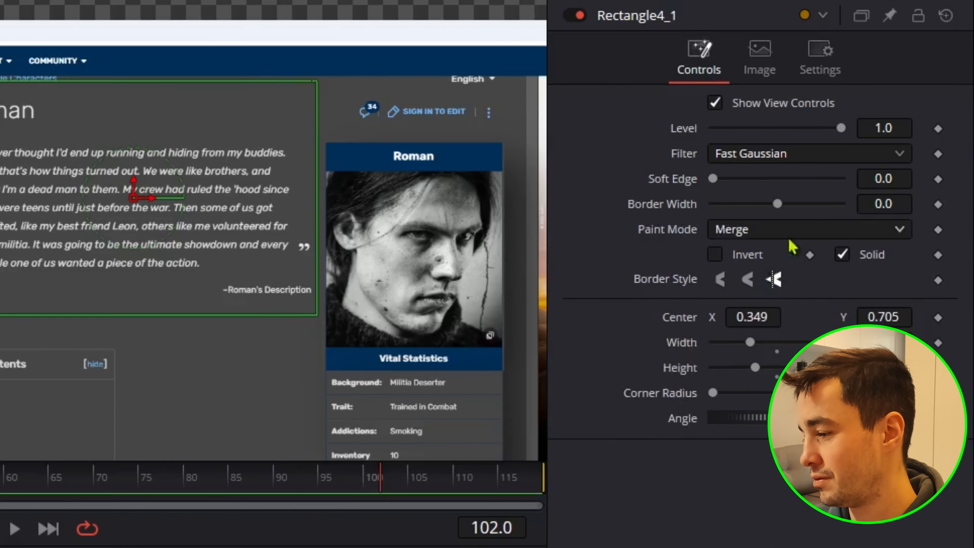
{"action": "left_click", "coordinate": [757, 234]}
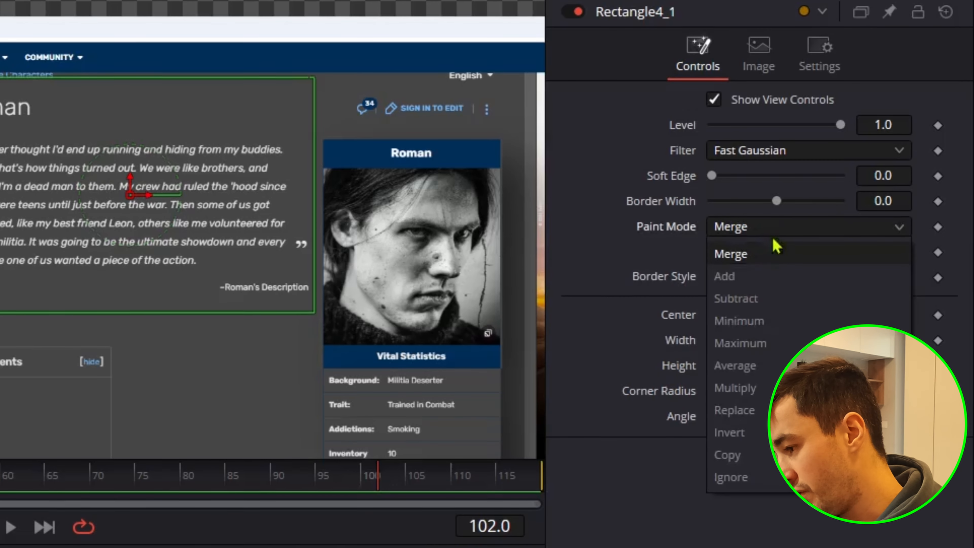
{"action": "left_click", "coordinate": [735, 212]}
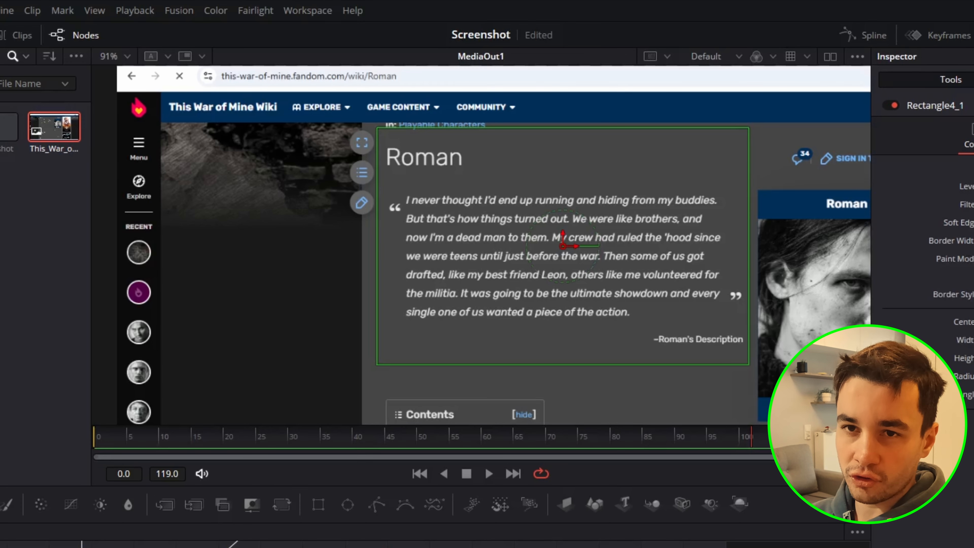
Step: Rotate Rectangle4_1 to -15 degrees and resize it to about 0.317 by 0.315 so it covers the whole quote block
{"action": "left_click_drag", "start_coordinate": [563, 238], "coordinate": [446, 239]}
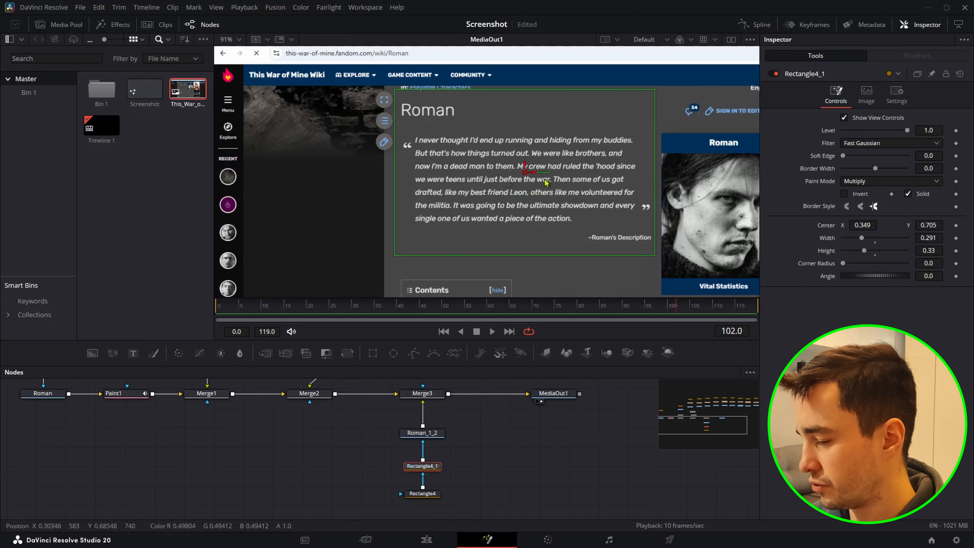
{"action": "left_click_drag", "start_coordinate": [931, 280], "coordinate": [918, 280]}
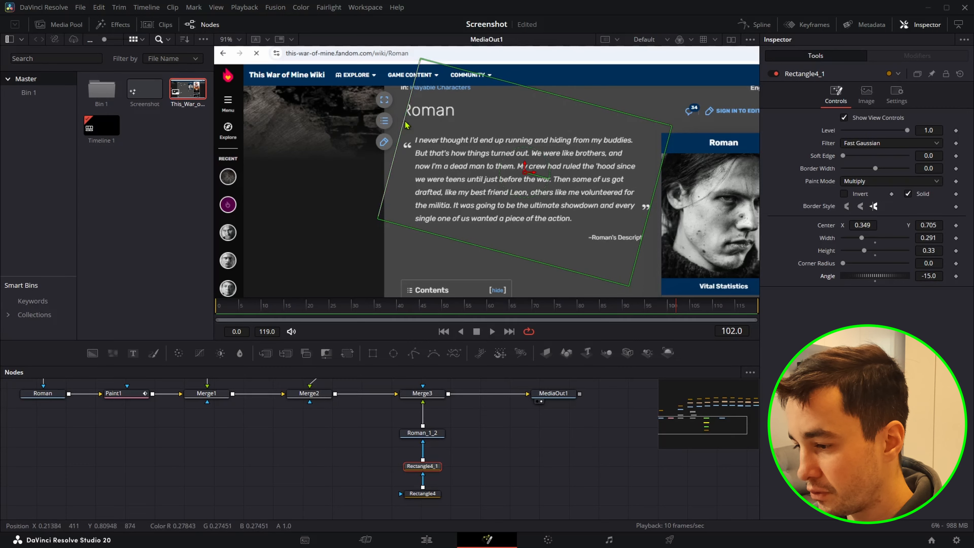
{"action": "left_click_drag", "start_coordinate": [407, 125], "coordinate": [398, 112]}
Step: Keyframe Rectangle4_1's centre in place at frame 24, and offset it to X 0.037, Y 0.773 at frame 0
{"action": "left_click", "coordinate": [426, 305]}
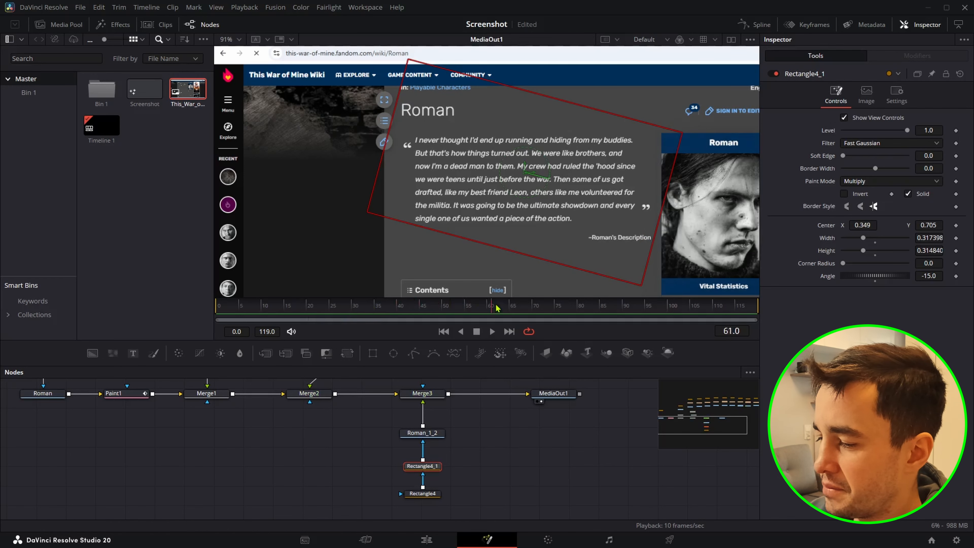
{"action": "left_click_drag", "start_coordinate": [540, 311], "coordinate": [321, 309]}
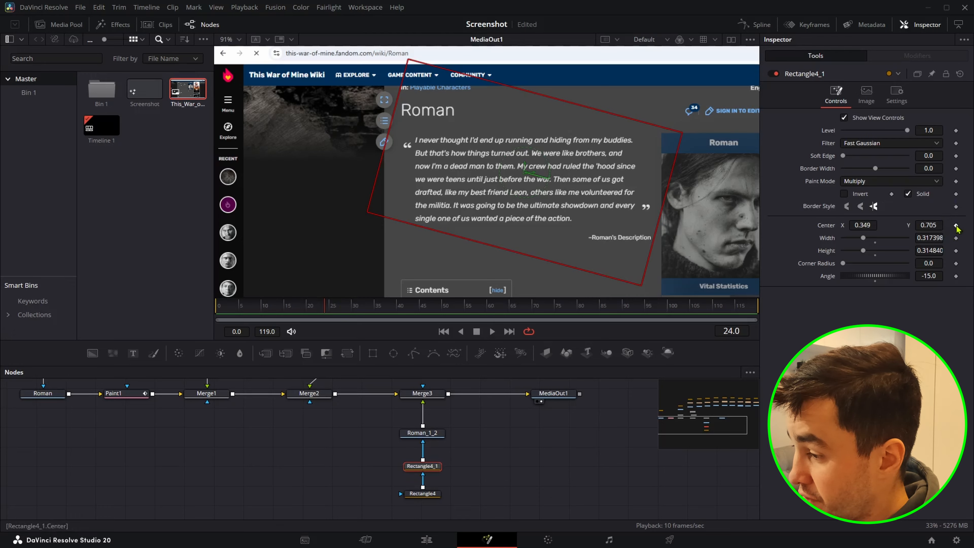
{"action": "left_click", "coordinate": [224, 309]}
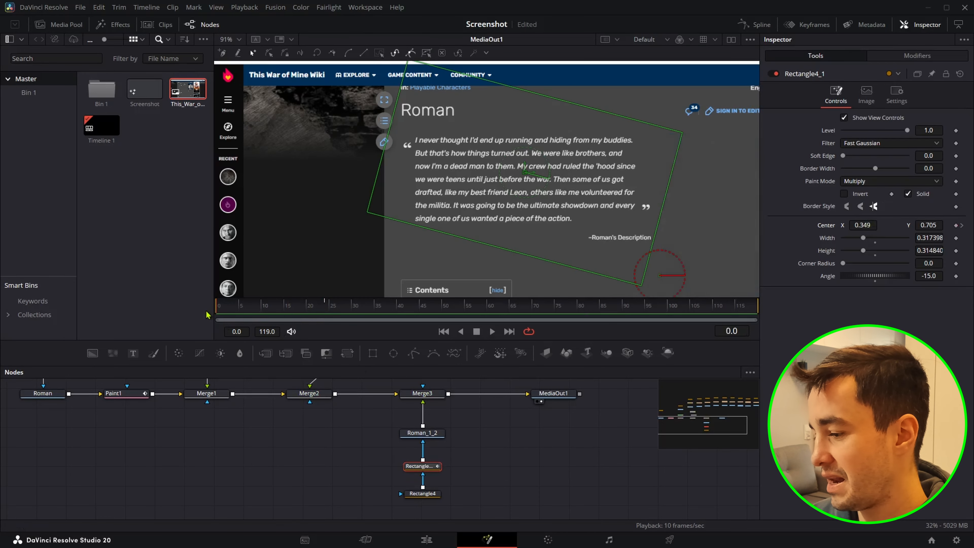
{"action": "left_click_drag", "start_coordinate": [868, 223], "coordinate": [403, 146]}
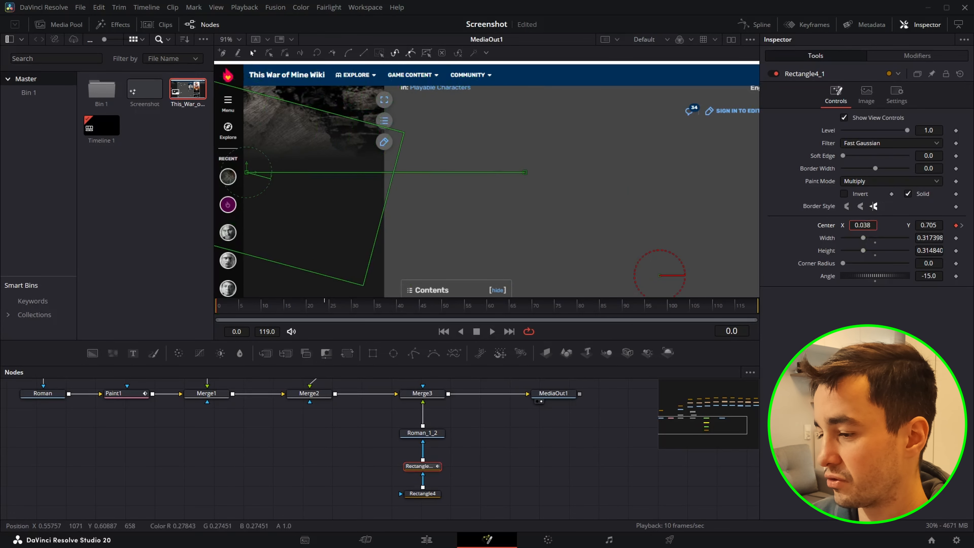
{"action": "left_click_drag", "start_coordinate": [936, 226], "coordinate": [960, 224]}
{"action": "left_click_drag", "start_coordinate": [869, 226], "coordinate": [867, 226]}
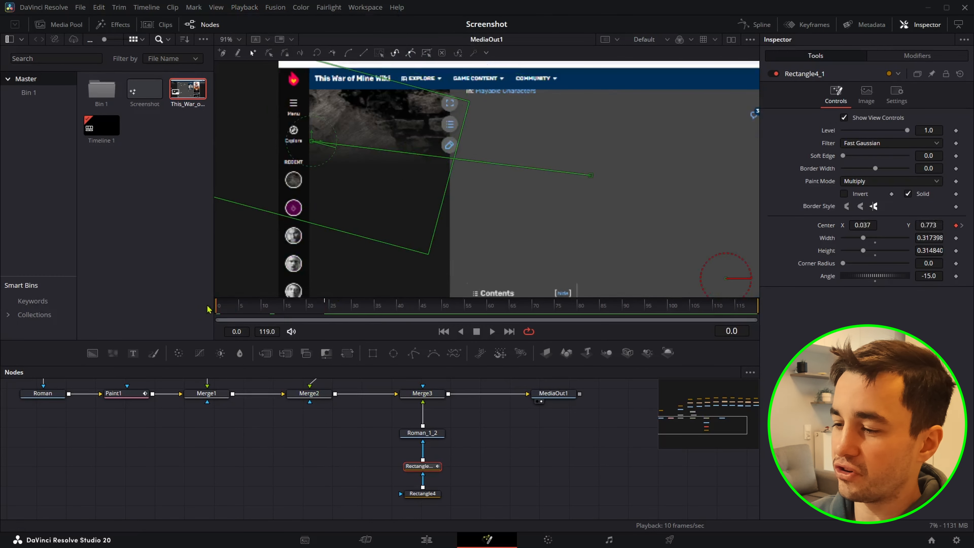
{"action": "left_click_drag", "start_coordinate": [220, 309], "coordinate": [332, 312]}
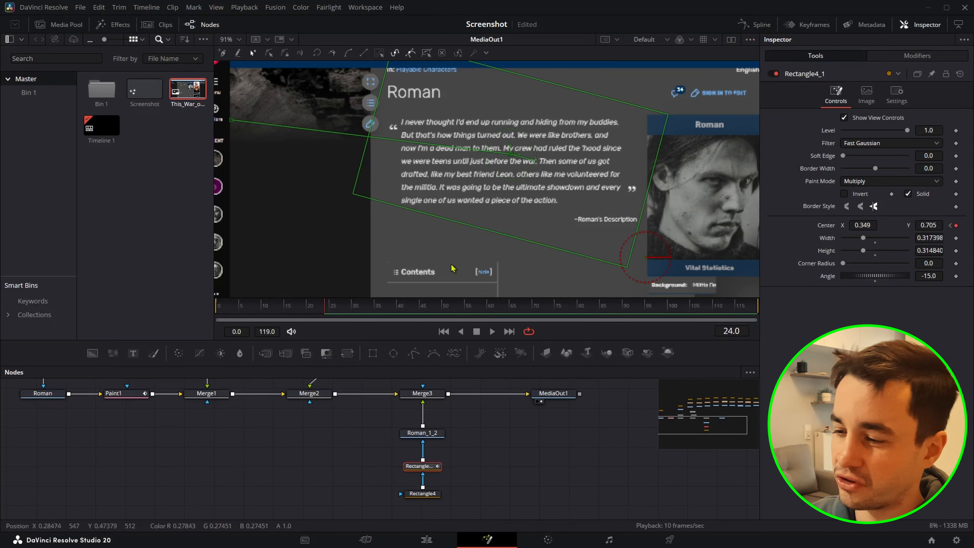
Step: Shift both centre keyframes of Rectangle4_1 in the Keyframes editor to frames 24 and 48, and scrub through the reveal
{"action": "left_click_drag", "start_coordinate": [304, 305], "coordinate": [329, 321]}
{"action": "scroll", "coordinate": [622, 452], "scroll_direction": "up", "scroll_amount": 2}
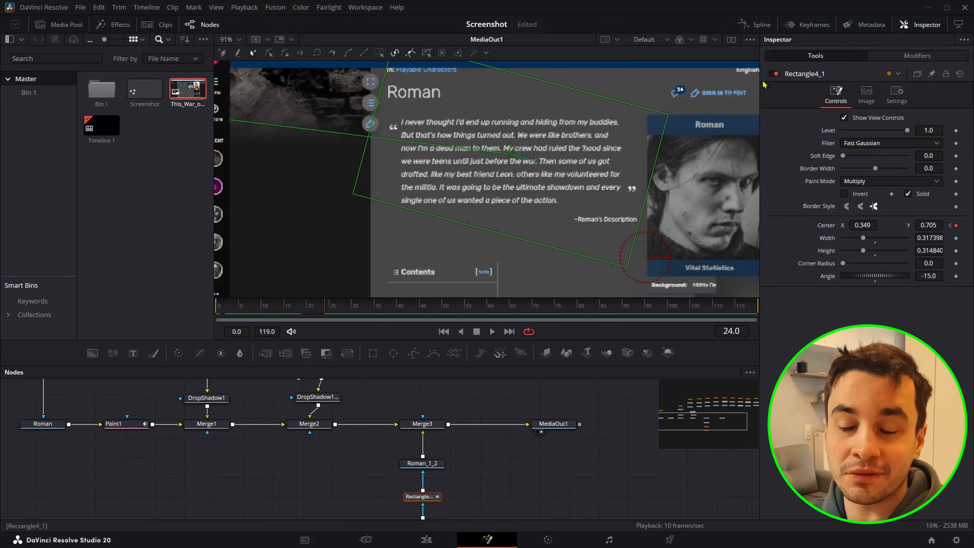
{"action": "left_click", "coordinate": [802, 30]}
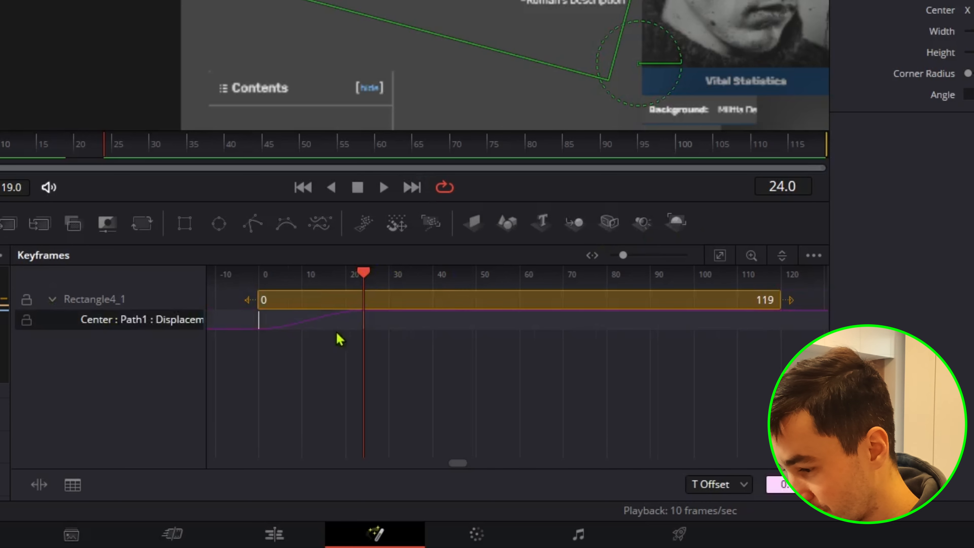
{"action": "scroll", "coordinate": [338, 335], "scroll_direction": "up", "scroll_amount": 3}
{"action": "left_click_drag", "start_coordinate": [338, 335], "coordinate": [723, 341]}
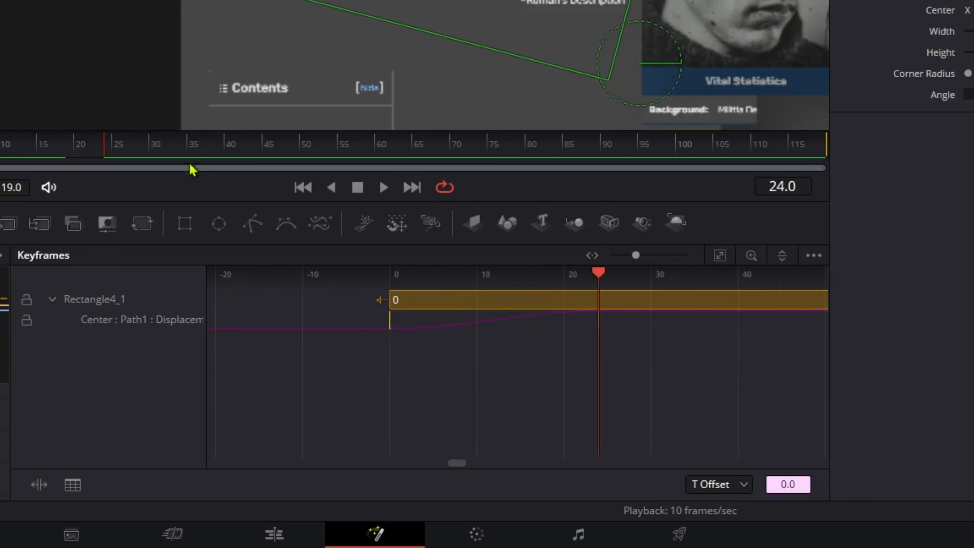
{"action": "left_click", "coordinate": [256, 153]}
{"action": "scroll", "coordinate": [493, 338], "scroll_direction": "left", "scroll_amount": 10}
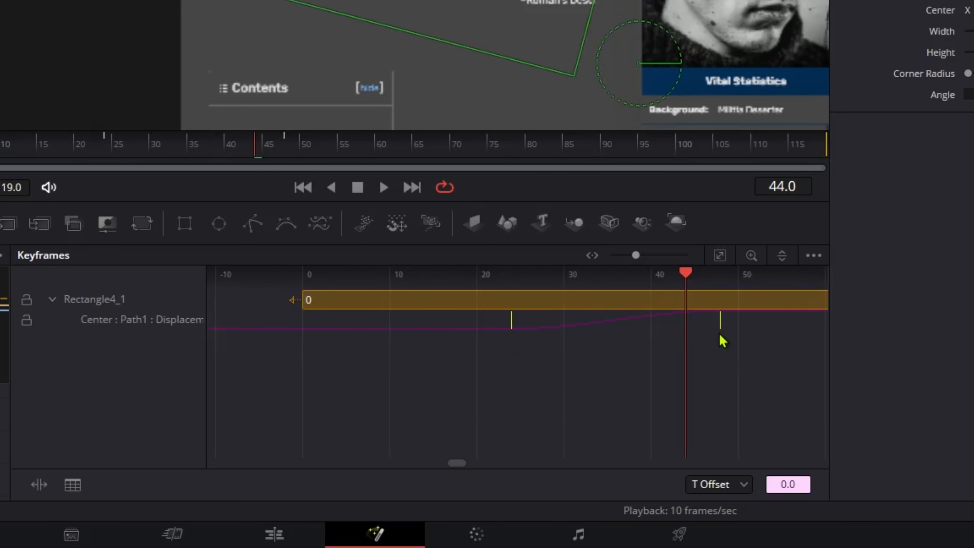
{"action": "left_click_drag", "start_coordinate": [177, 156], "coordinate": [107, 146]}
Step: Lengthen the quote reveal by moving Rectangle4_1's end keyframe to about frame 64
{"action": "scroll", "coordinate": [558, 355], "scroll_direction": "down", "scroll_amount": 3}
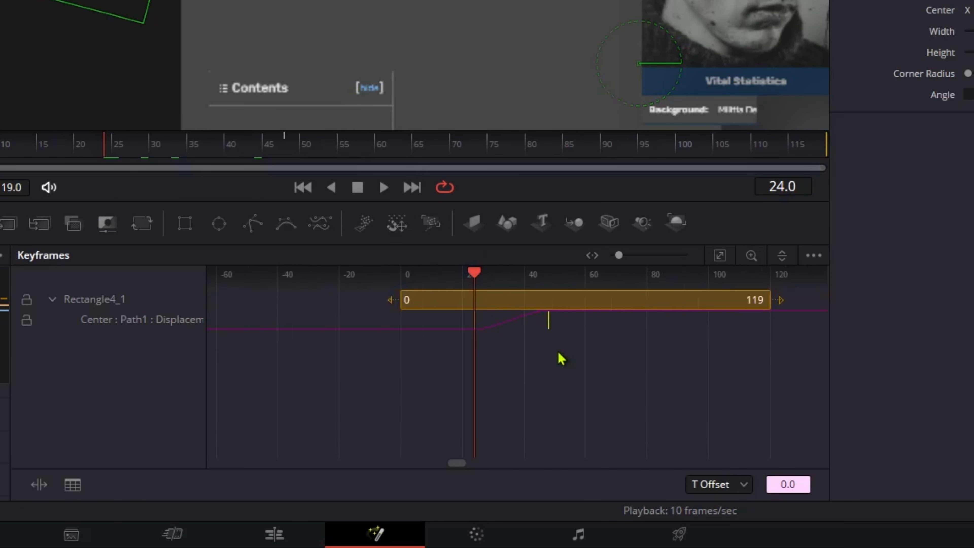
{"action": "scroll", "coordinate": [553, 366], "scroll_direction": "up", "scroll_amount": 2}
{"action": "left_click_drag", "start_coordinate": [497, 368], "coordinate": [613, 326]}
{"action": "scroll", "coordinate": [424, 321], "scroll_direction": "right", "scroll_amount": 3}
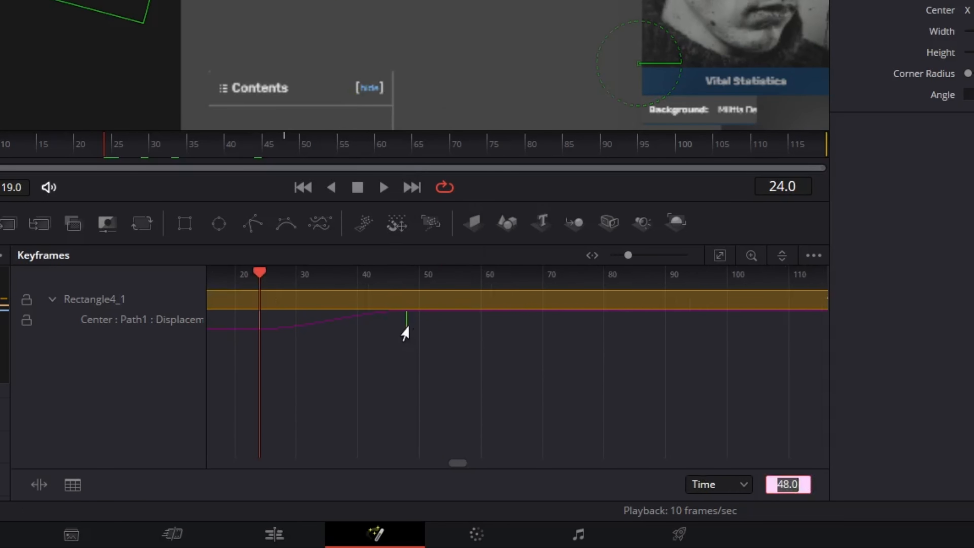
{"action": "left_click_drag", "start_coordinate": [405, 334], "coordinate": [507, 338]}
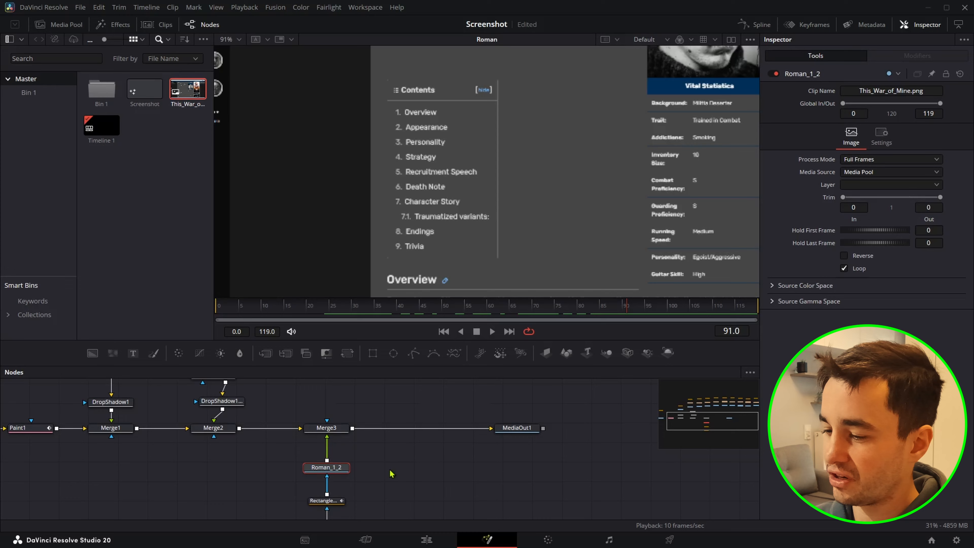
Step: Merge a copy of Roman_1_2 between Merge3 and MediaOut1, and attach a Mask Paint node to the copy
{"action": "left_click_drag", "start_coordinate": [412, 470], "coordinate": [339, 437]}
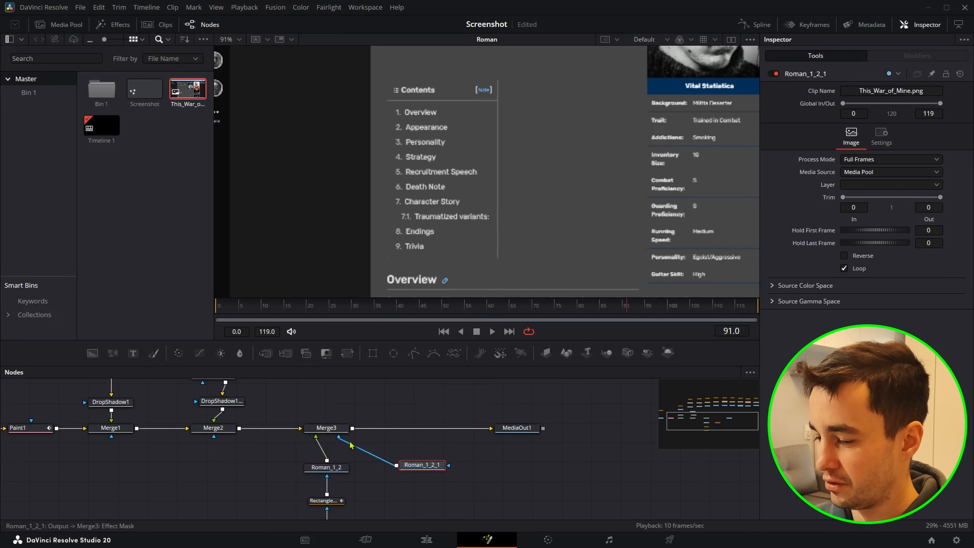
{"action": "left_click_drag", "start_coordinate": [432, 463], "coordinate": [353, 431]}
{"action": "left_click", "coordinate": [421, 469]}
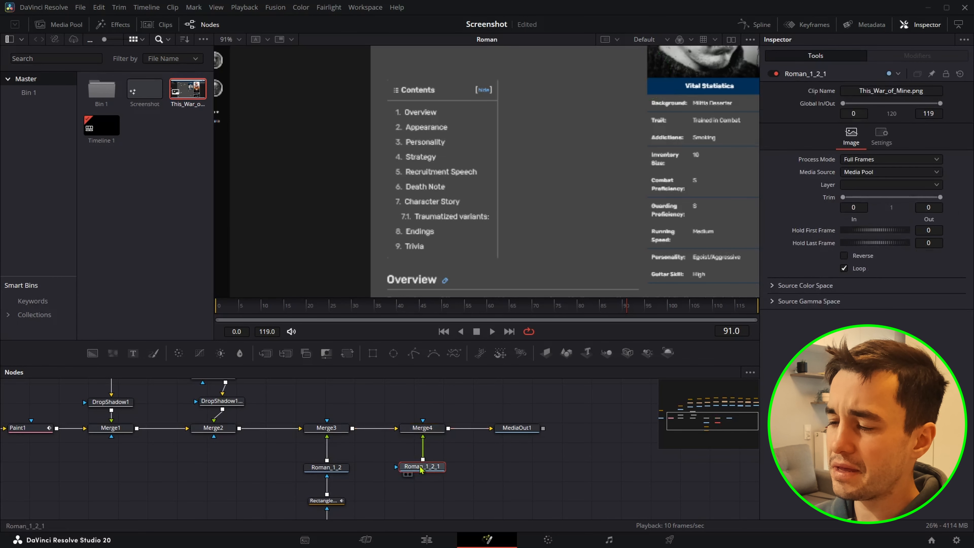
{"action": "key", "text": "shift+space"}
{"action": "type", "text": "mas p"}
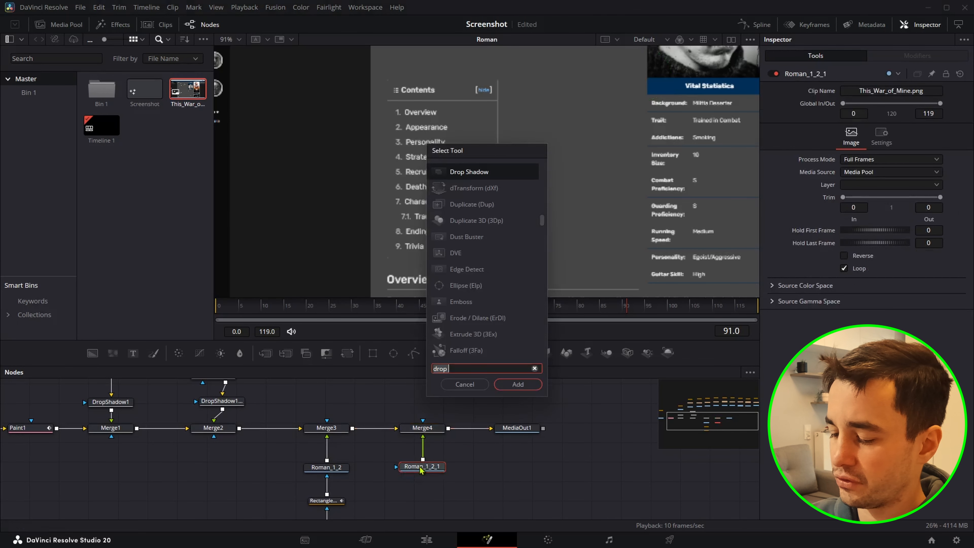
{"action": "key", "text": "Return"}
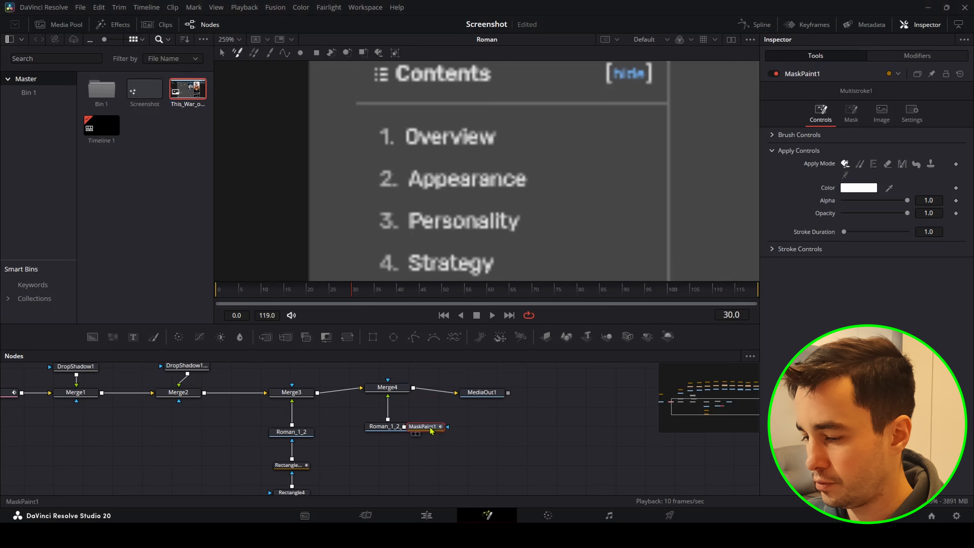
Step: Invert the mask of MaskPaint1 on the Roman_1_2_1 copy, and frame the Contents list for painting
{"action": "left_click", "coordinate": [391, 393]}
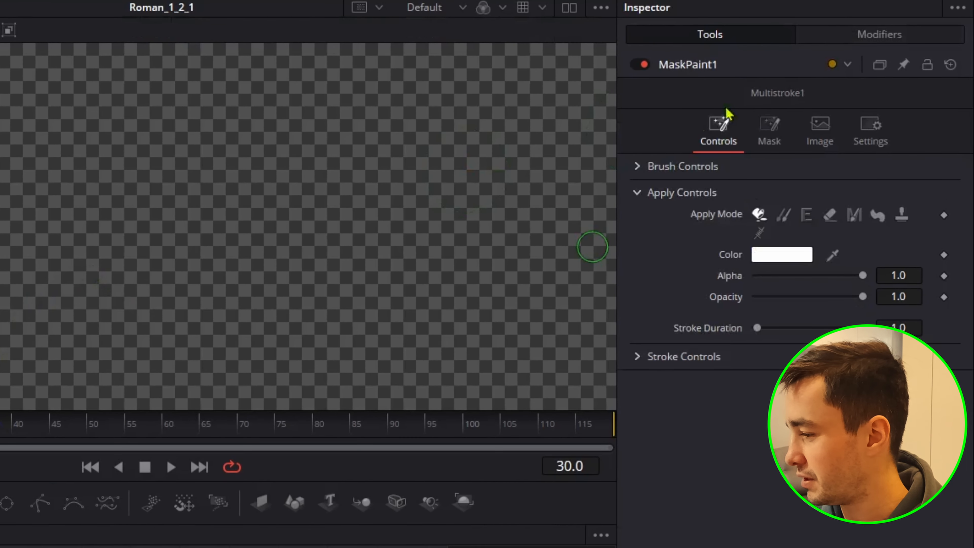
{"action": "left_click", "coordinate": [768, 142]}
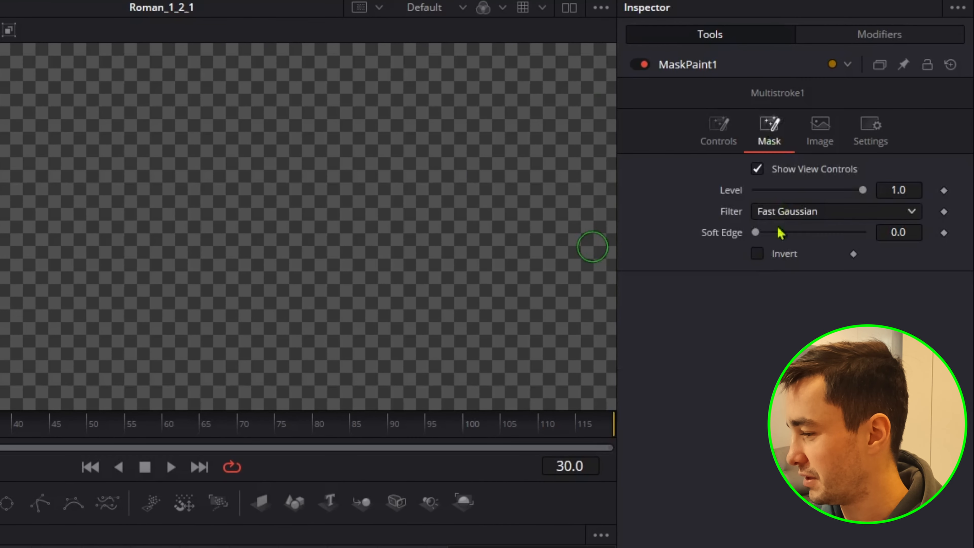
{"action": "left_click", "coordinate": [759, 256]}
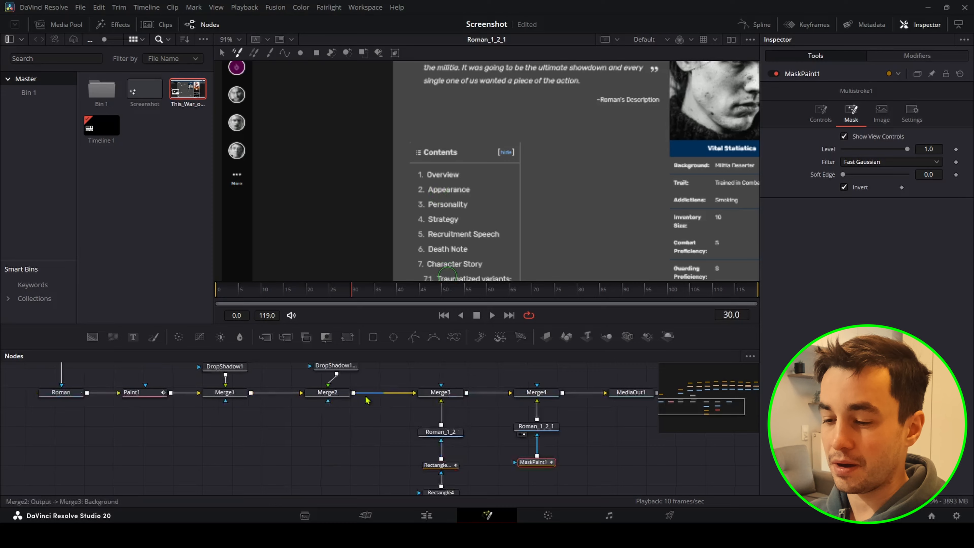
{"action": "scroll", "coordinate": [249, 384], "scroll_direction": "left", "scroll_amount": 3}
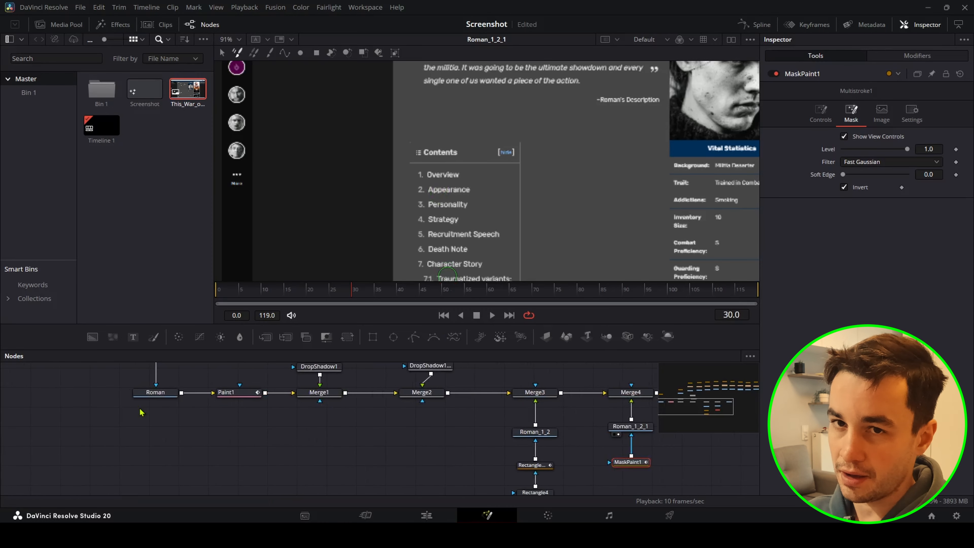
{"action": "scroll", "coordinate": [266, 464], "scroll_direction": "right", "scroll_amount": 5}
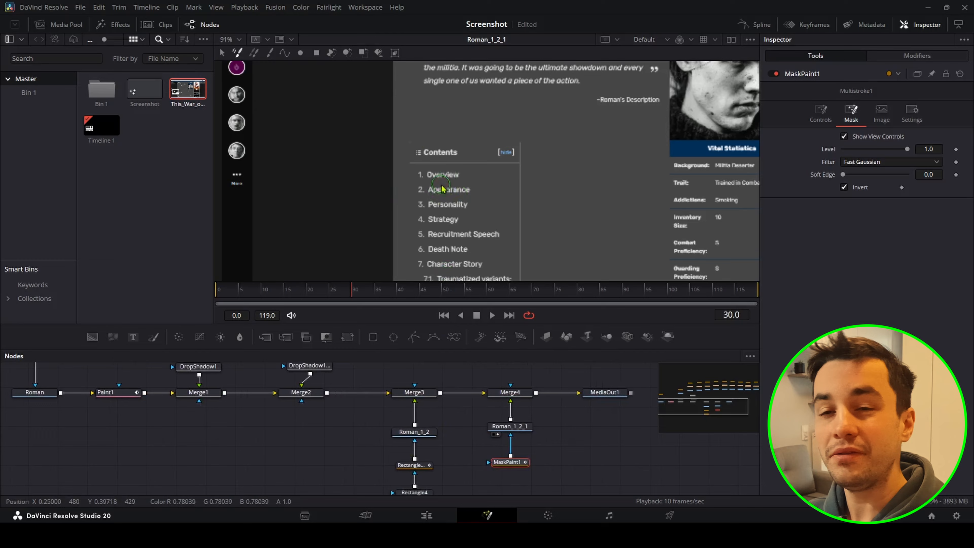
{"action": "scroll", "coordinate": [441, 188], "scroll_direction": "down", "scroll_amount": 4}
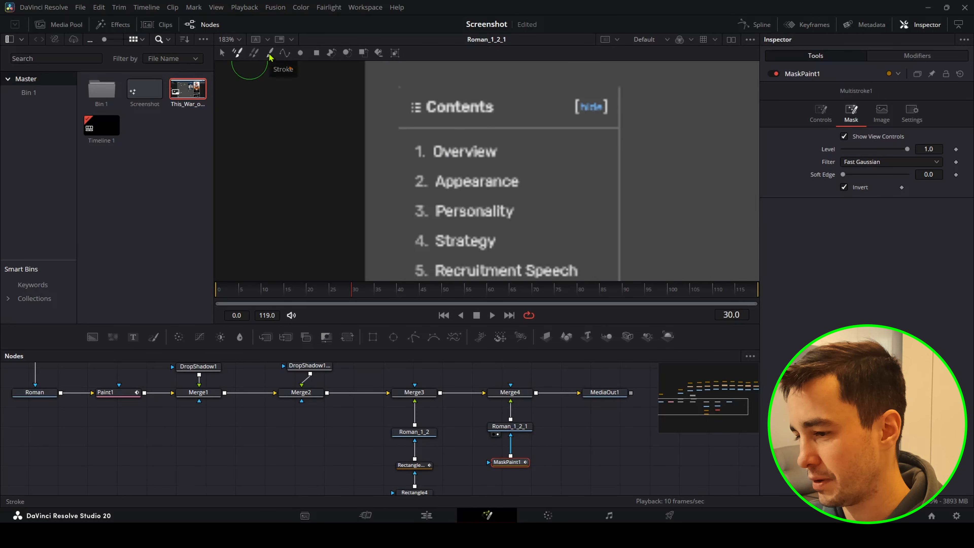
Step: Set up the Stroke paint tool in MaskPaint1 with Write On animation, softness 0.172 and size 0.016
{"action": "left_click", "coordinate": [270, 53]}
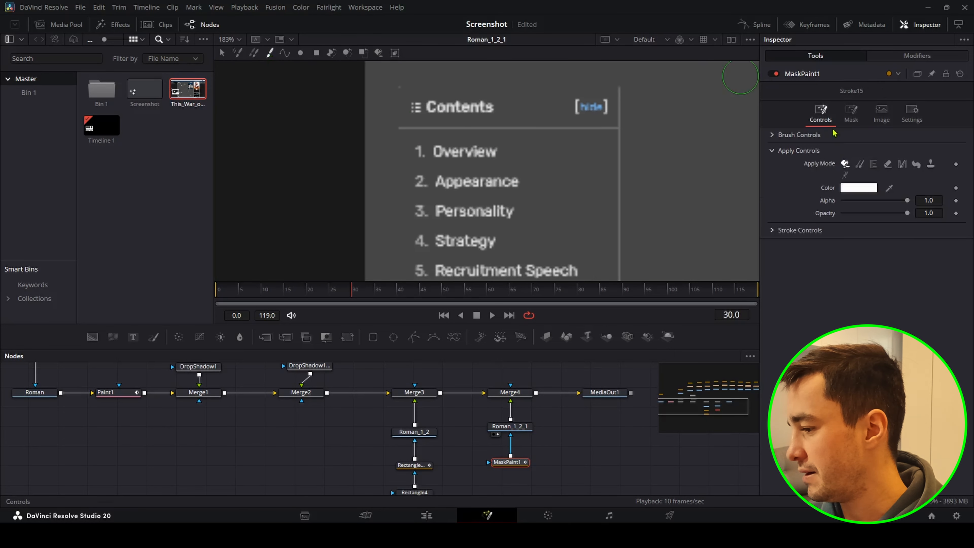
{"action": "left_click", "coordinate": [776, 232]}
{"action": "left_click", "coordinate": [869, 243]}
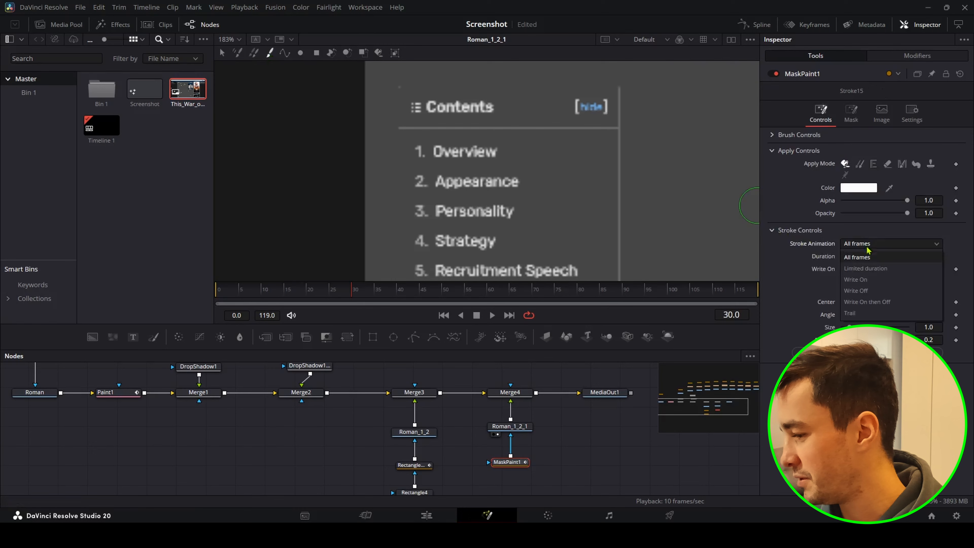
{"action": "left_click", "coordinate": [859, 280]}
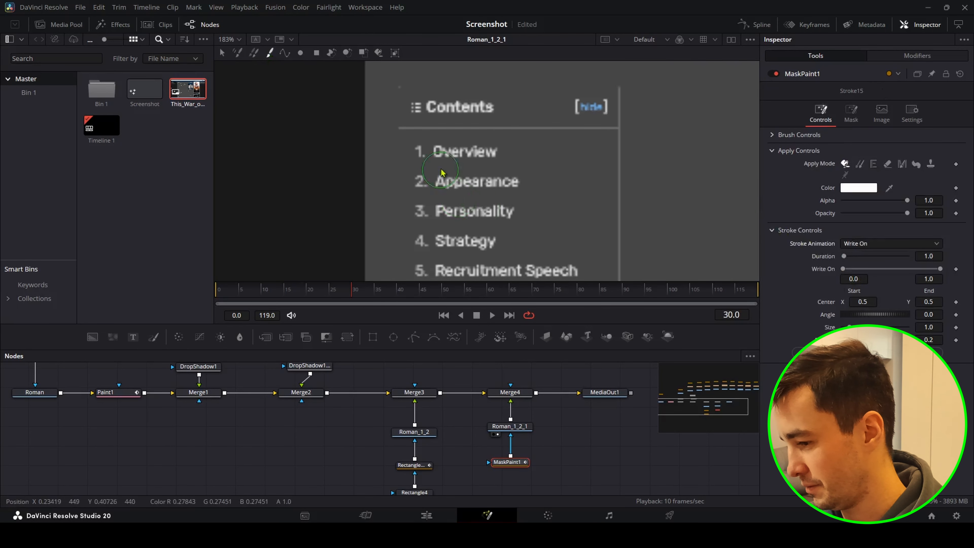
{"action": "left_click", "coordinate": [774, 135]}
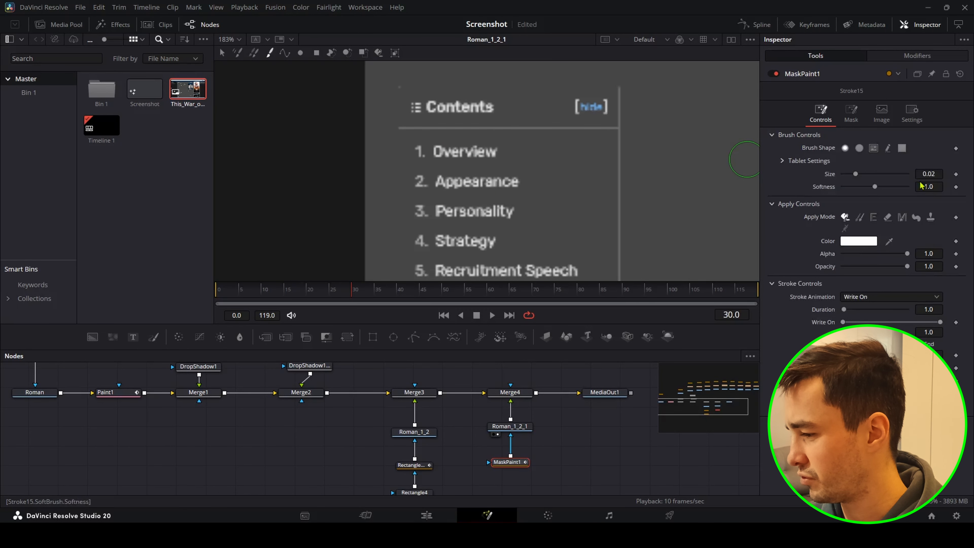
{"action": "mouse_move", "coordinate": [930, 187]}
{"action": "left_mouse_down"}
{"action": "mouse_move", "coordinate": [824, 194]}
{"action": "mouse_move", "coordinate": [863, 186]}
{"action": "left_mouse_up"}
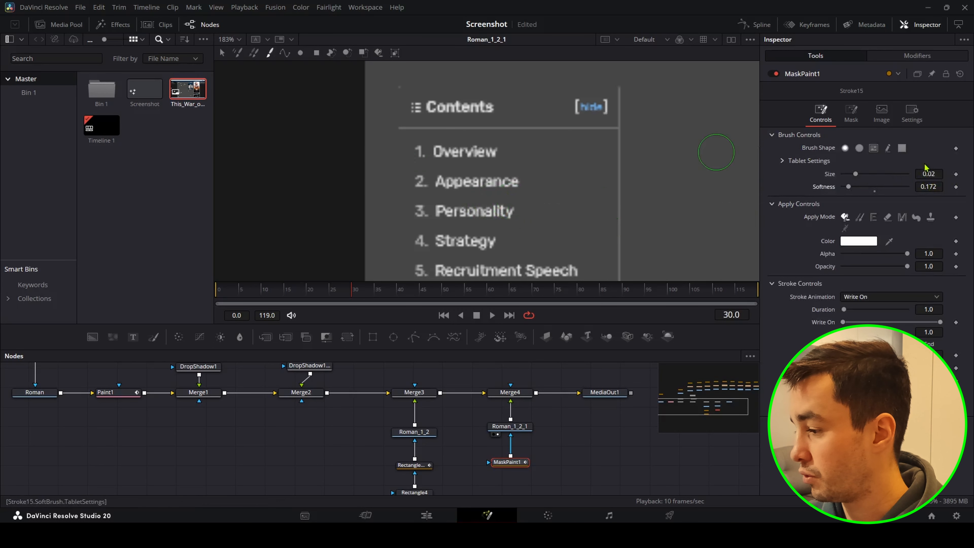
{"action": "mouse_move", "coordinate": [928, 174]}
{"action": "left_mouse_down"}
{"action": "mouse_move", "coordinate": [954, 173]}
{"action": "mouse_move", "coordinate": [901, 176]}
{"action": "left_mouse_up"}
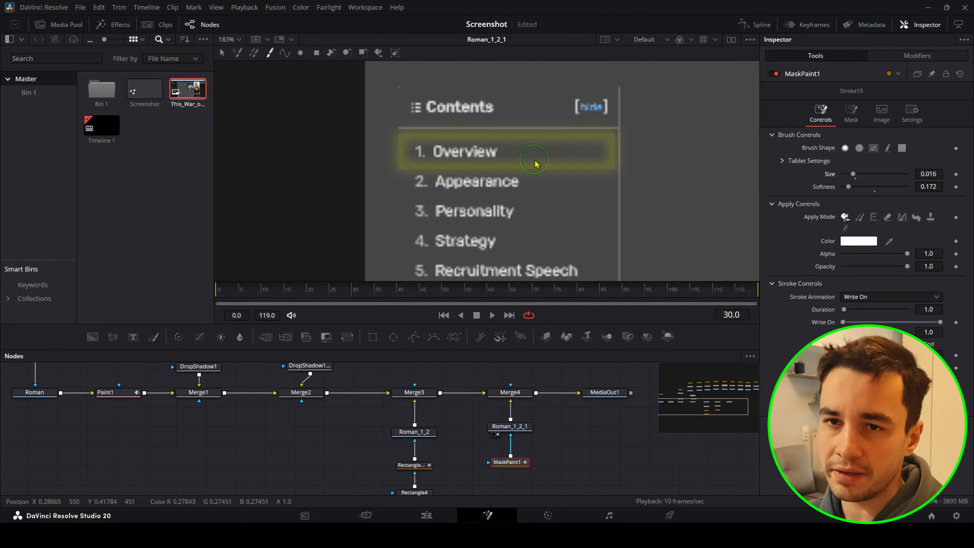
Step: Move to frame 0, try a mask stroke across the Overview entry, and undo that stroke
{"action": "scroll", "coordinate": [504, 178], "scroll_direction": "down", "scroll_amount": 3}
{"action": "scroll", "coordinate": [398, 219], "scroll_direction": "down", "scroll_amount": 2}
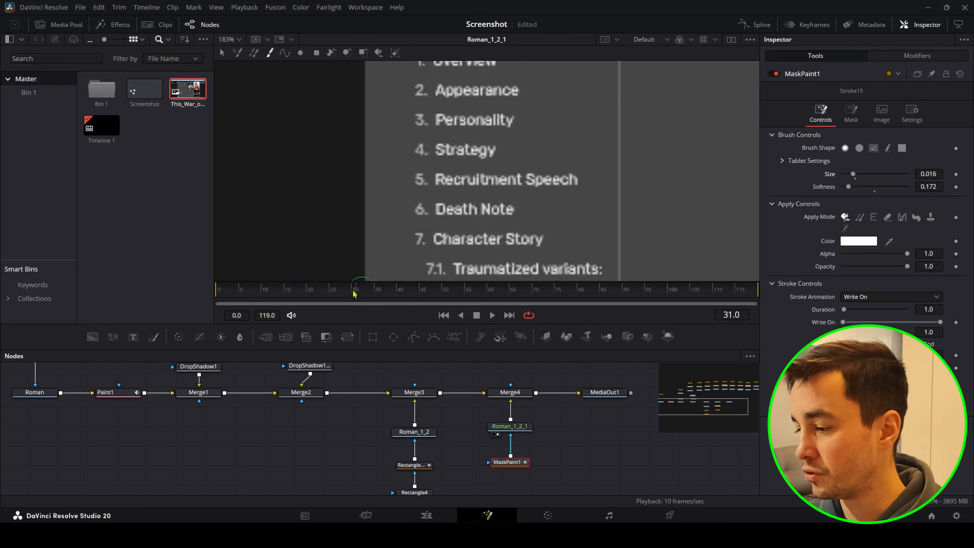
{"action": "left_click_drag", "start_coordinate": [354, 293], "coordinate": [217, 290]}
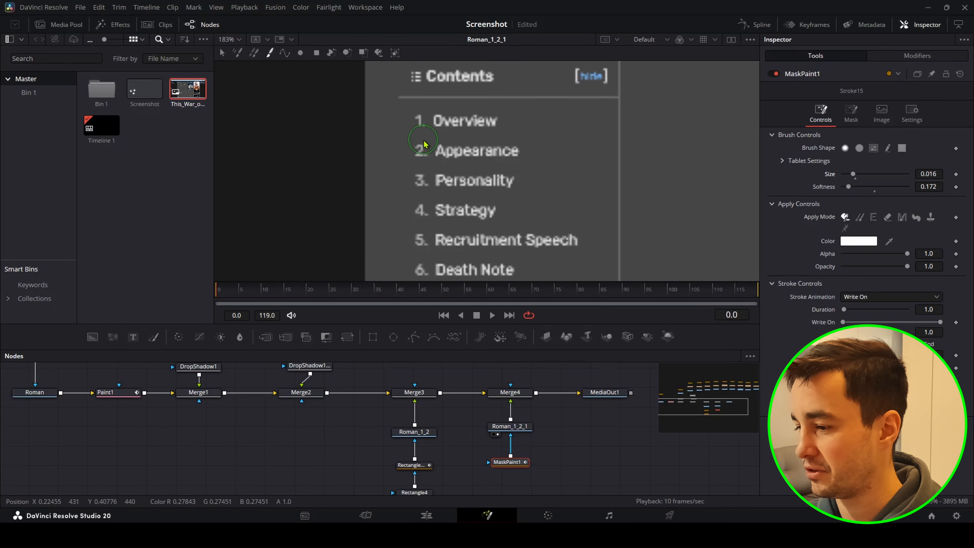
{"action": "mouse_move", "coordinate": [393, 131]}
{"action": "left_mouse_down"}
{"action": "mouse_move", "coordinate": [509, 120]}
{"action": "mouse_move", "coordinate": [552, 119]}
{"action": "left_mouse_up"}
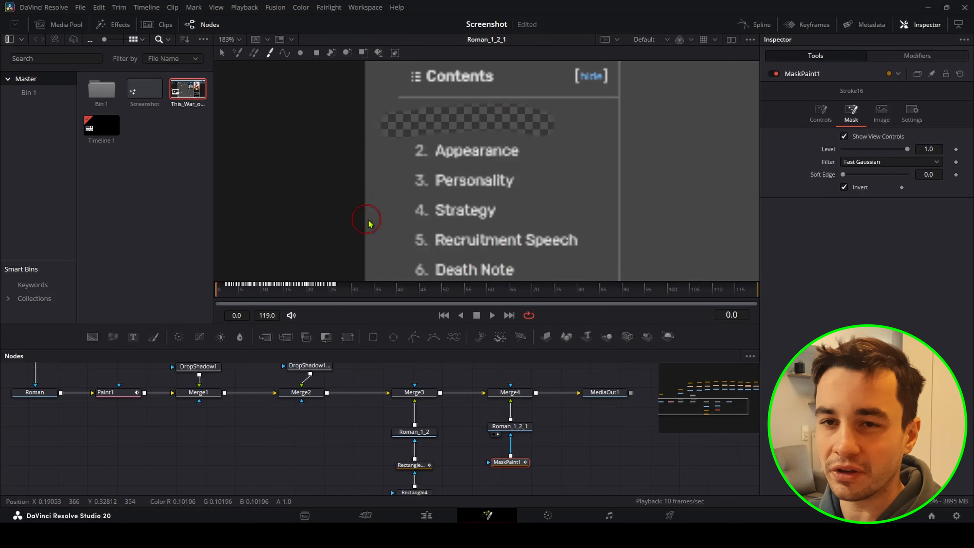
{"action": "key", "text": "ctrl+z"}
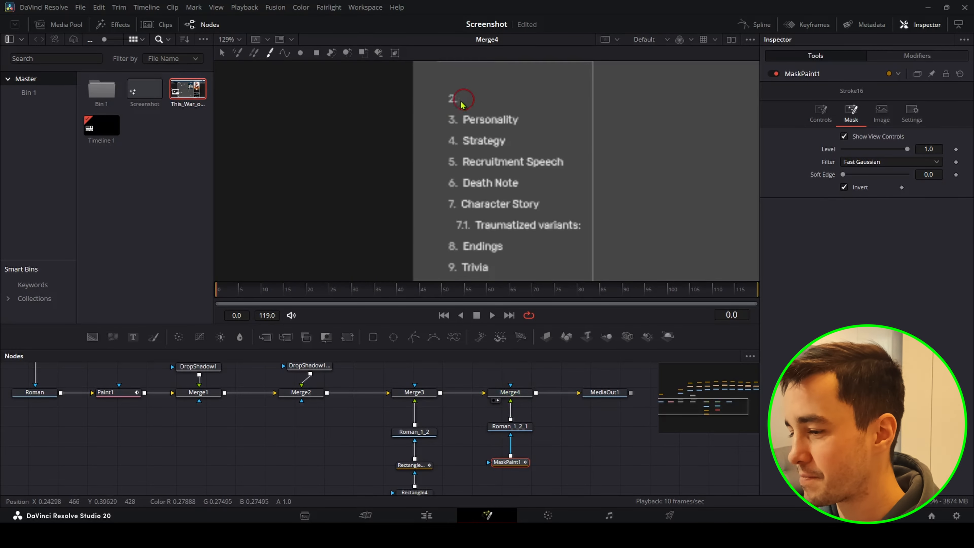
Step: Paint one continuous zigzag stroke over the contents entries from Overview to Trivia, turn off mask inversion, and scrub through the write-on
{"action": "mouse_move", "coordinate": [461, 101]}
{"action": "left_mouse_down"}
{"action": "mouse_move", "coordinate": [521, 122]}
{"action": "mouse_move", "coordinate": [454, 139]}
{"action": "mouse_move", "coordinate": [471, 161]}
{"action": "mouse_move", "coordinate": [530, 177]}
{"action": "mouse_move", "coordinate": [440, 202]}
{"action": "mouse_move", "coordinate": [565, 209]}
{"action": "mouse_move", "coordinate": [547, 225]}
{"action": "mouse_move", "coordinate": [438, 233]}
{"action": "mouse_move", "coordinate": [508, 265]}
{"action": "left_mouse_up"}
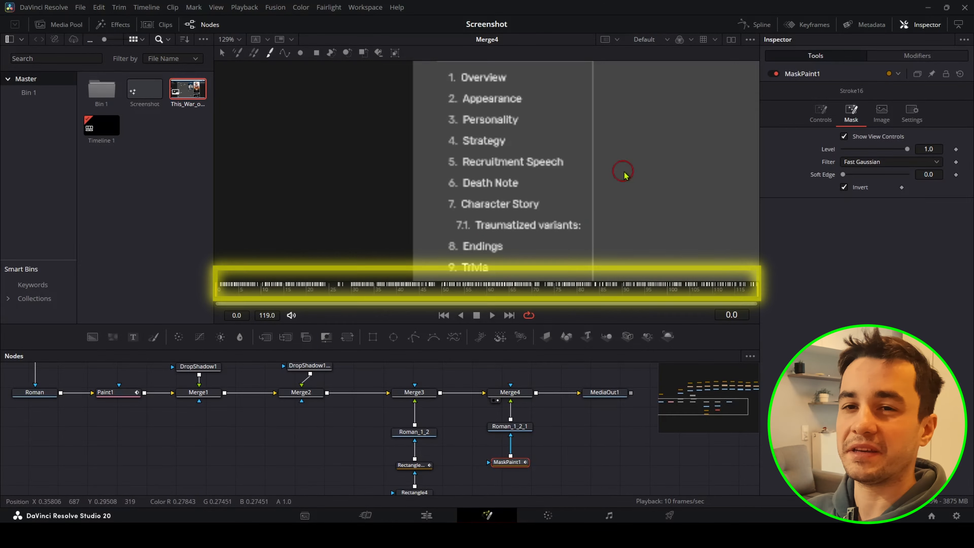
{"action": "left_click", "coordinate": [844, 188]}
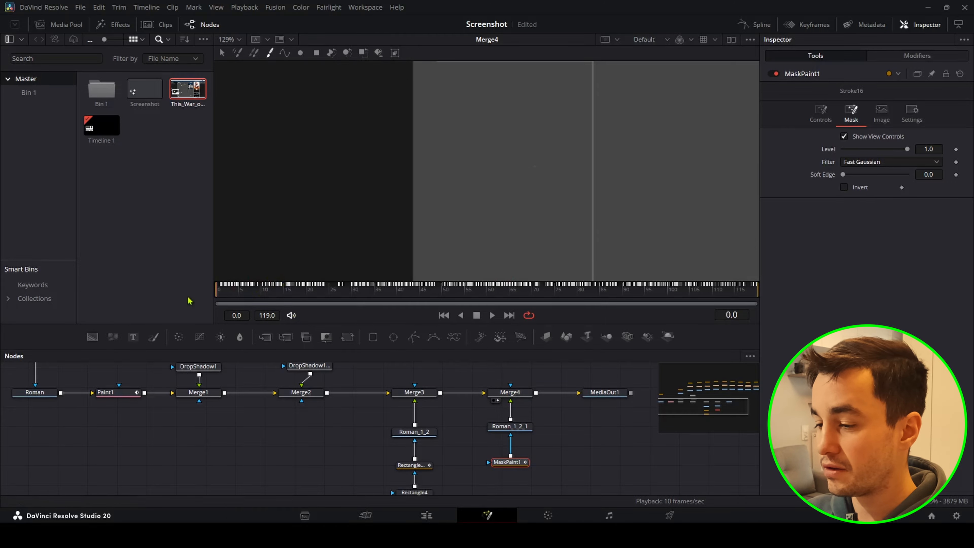
{"action": "left_click_drag", "start_coordinate": [279, 299], "coordinate": [719, 311]}
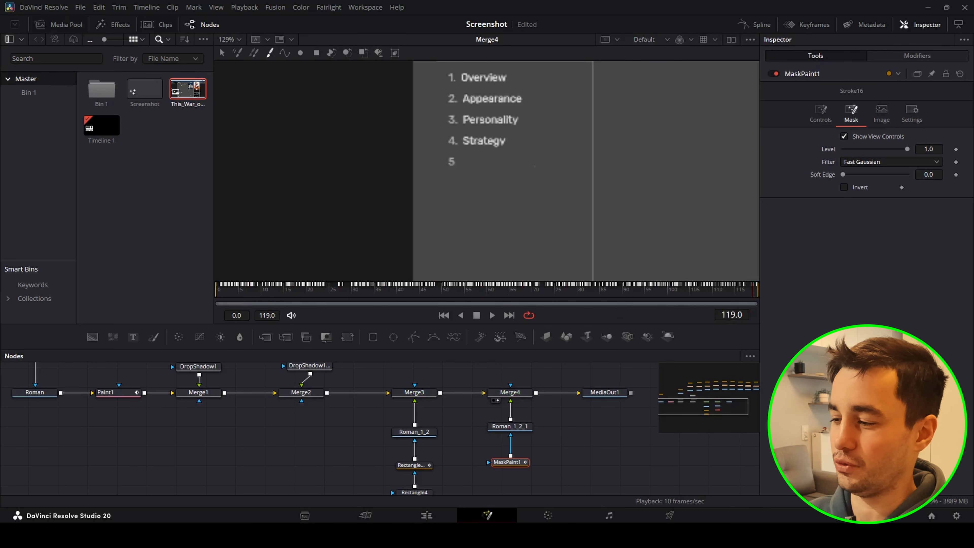
Step: Open the Keyframes editor, expand Stroke15 under MaskPaint1, and fit its full range of End keyframes in view
{"action": "left_click", "coordinate": [814, 25]}
{"action": "left_click", "coordinate": [294, 381]}
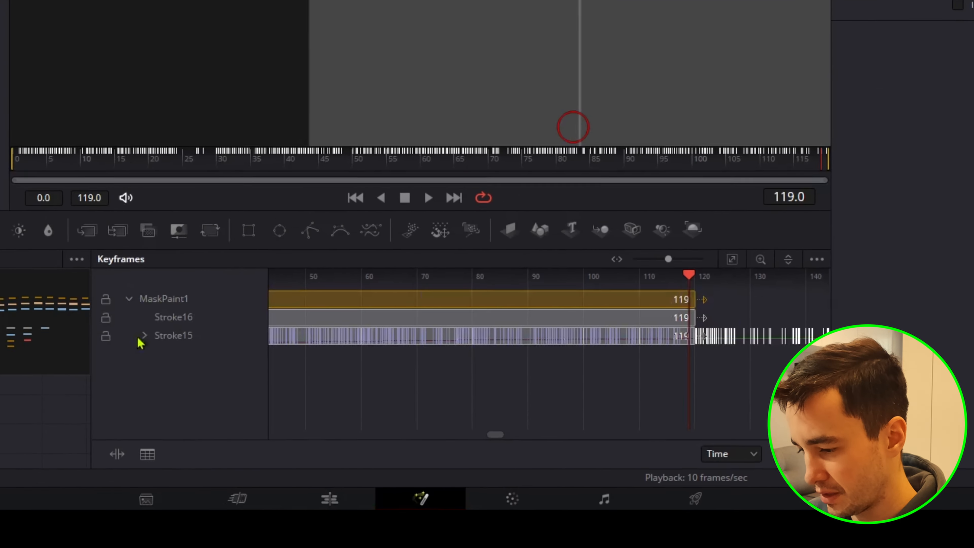
{"action": "key", "text": "ctrl+z"}
{"action": "left_click", "coordinate": [94, 293]}
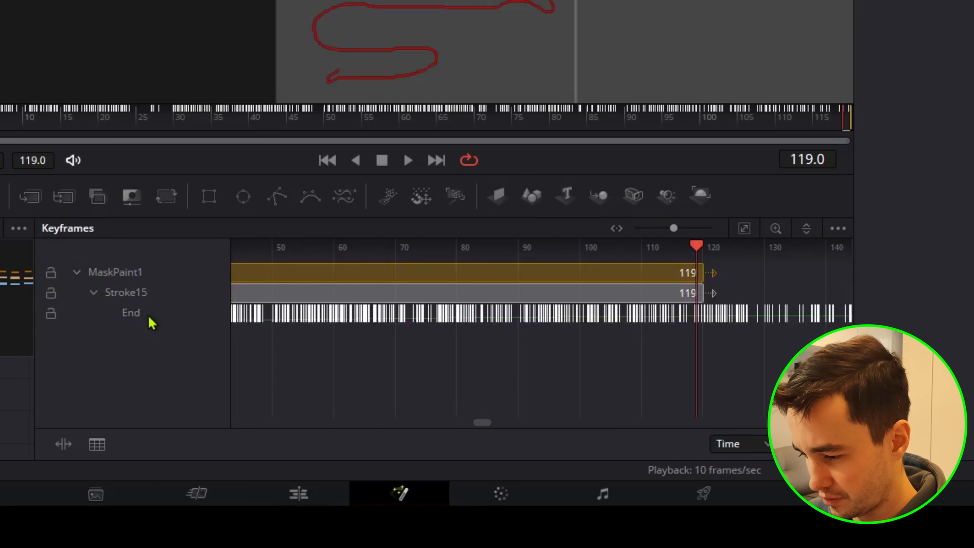
{"action": "left_click", "coordinate": [155, 321]}
{"action": "left_click", "coordinate": [744, 229]}
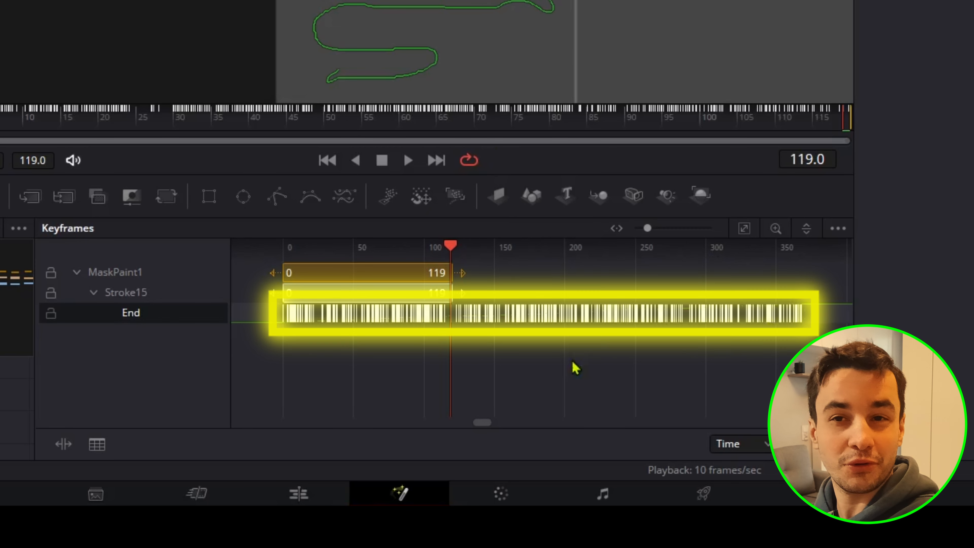
Step: Select all of Stroke15's End keyframes, enable time stretching, and compress them to finish at about frame 113
{"action": "mouse_move", "coordinate": [230, 330]}
{"action": "left_mouse_down"}
{"action": "mouse_move", "coordinate": [343, 330]}
{"action": "mouse_move", "coordinate": [573, 278]}
{"action": "mouse_move", "coordinate": [809, 313]}
{"action": "left_mouse_up"}
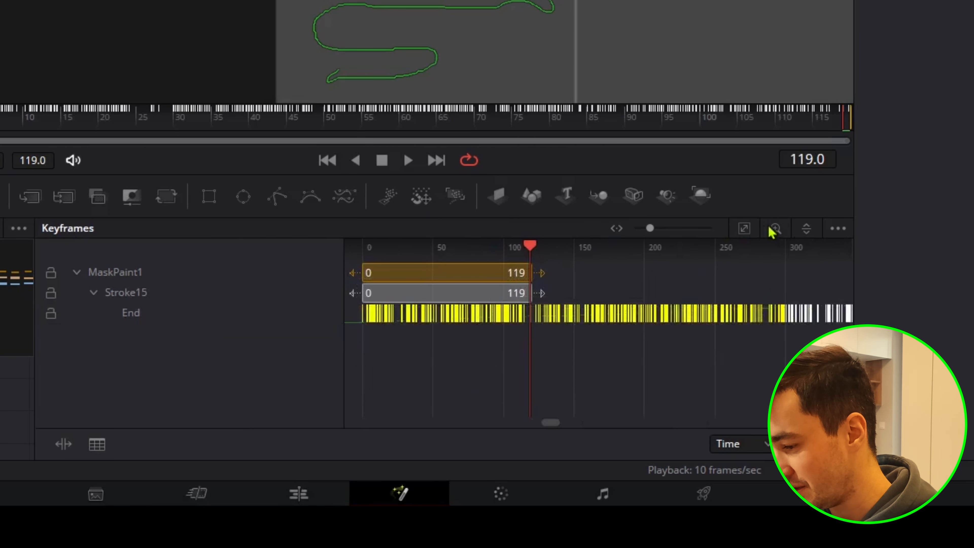
{"action": "left_click", "coordinate": [744, 227]}
{"action": "left_click_drag", "start_coordinate": [368, 351], "coordinate": [744, 329]}
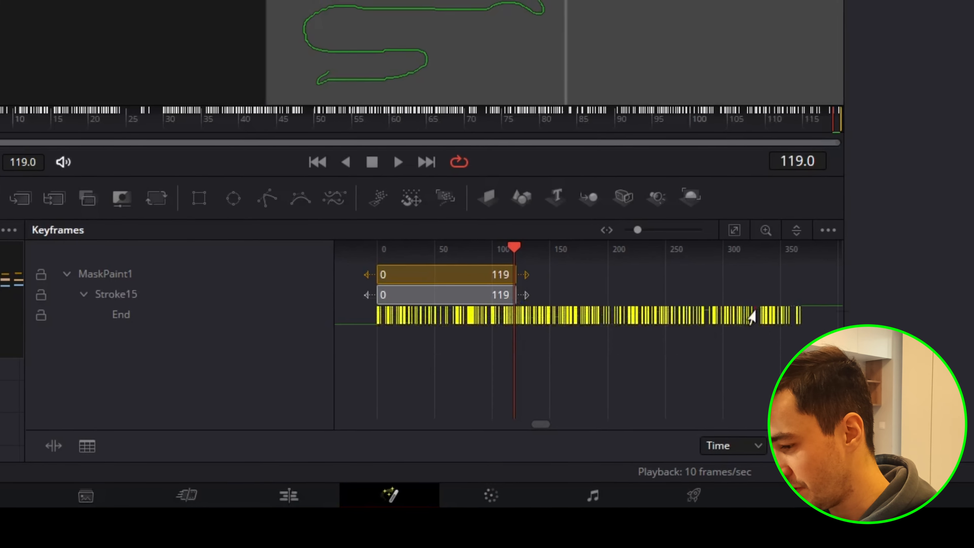
{"action": "right_click", "coordinate": [762, 312]}
{"action": "left_click", "coordinate": [653, 145]}
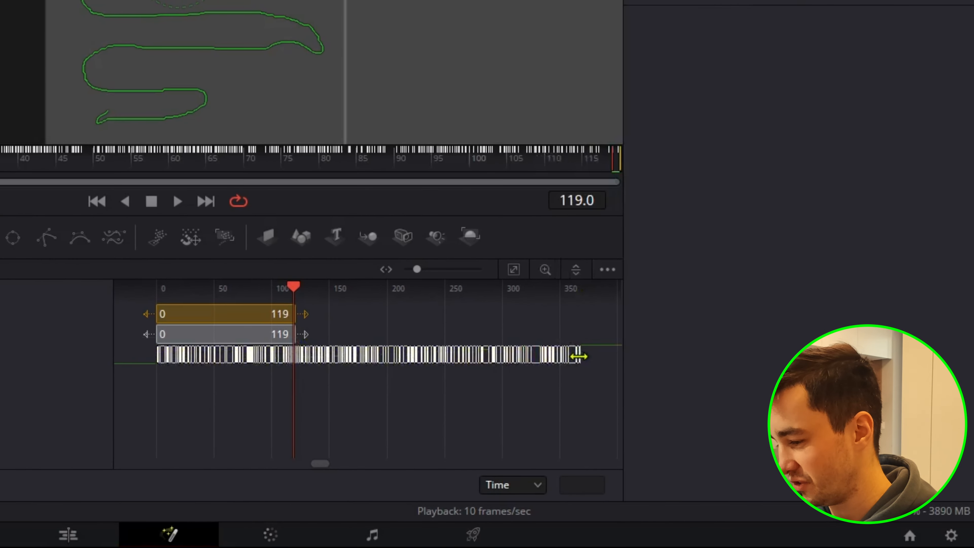
{"action": "left_click_drag", "start_coordinate": [579, 356], "coordinate": [290, 362]}
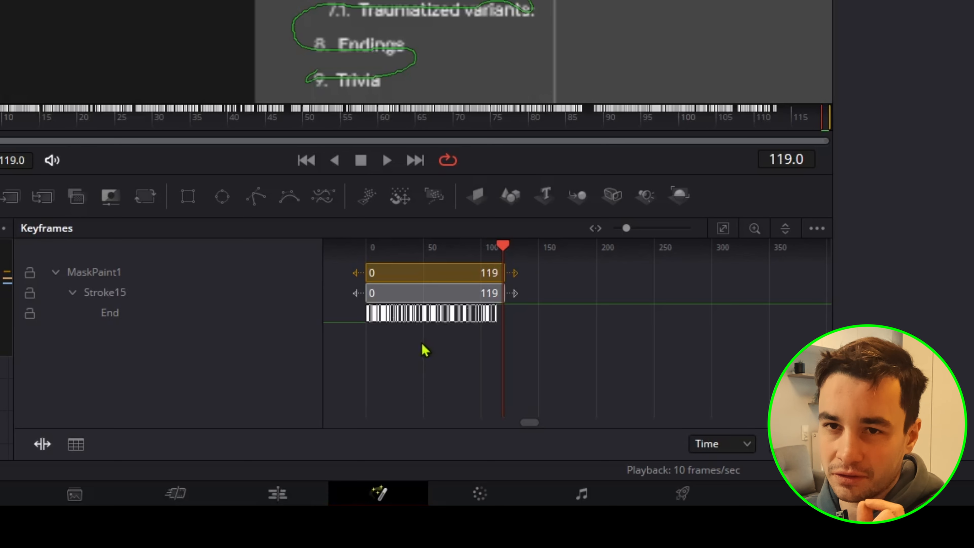
Step: Stretch the start of Stroke15's End keyframes to frame 48, and check the contents reveal at frame 108
{"action": "left_click_drag", "start_coordinate": [118, 126], "coordinate": [294, 136]}
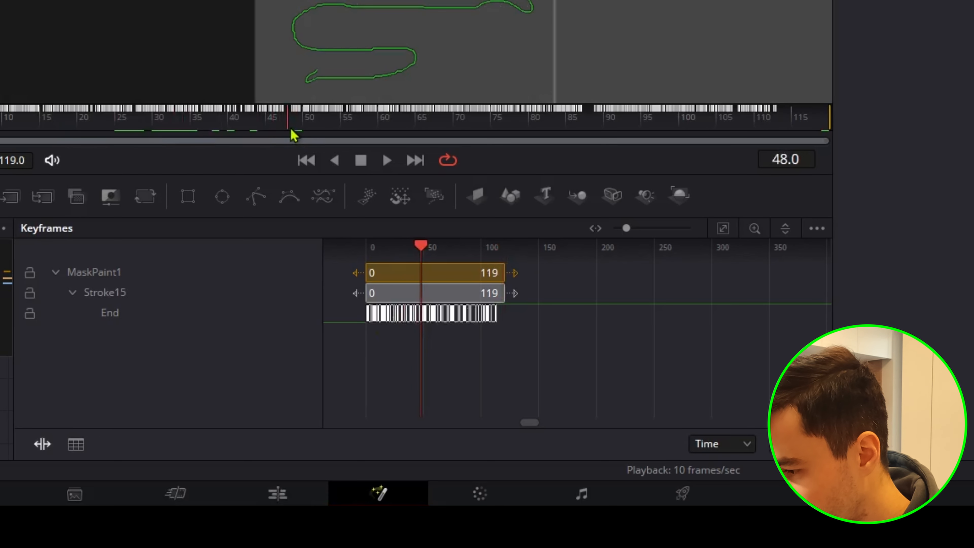
{"action": "left_click_drag", "start_coordinate": [626, 229], "coordinate": [636, 229]}
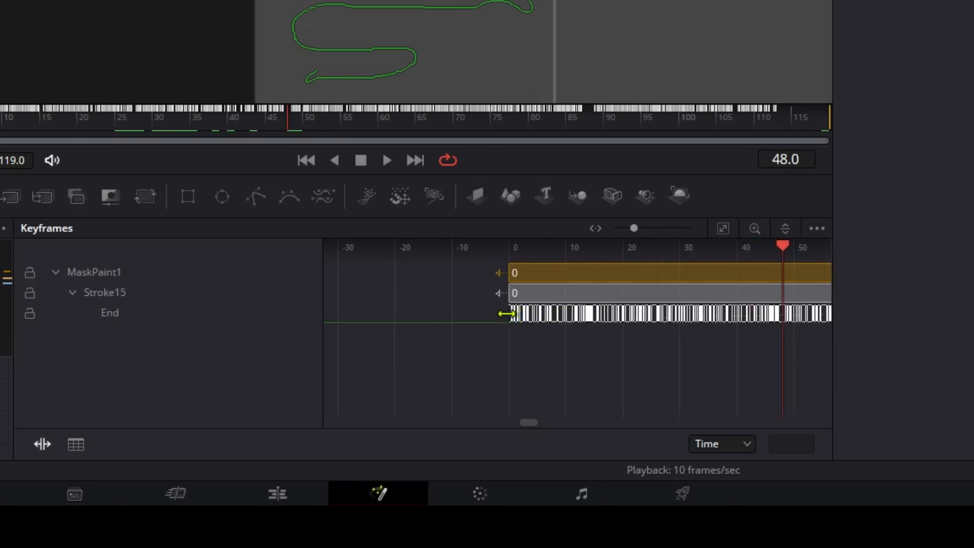
{"action": "left_click_drag", "start_coordinate": [508, 313], "coordinate": [785, 313]}
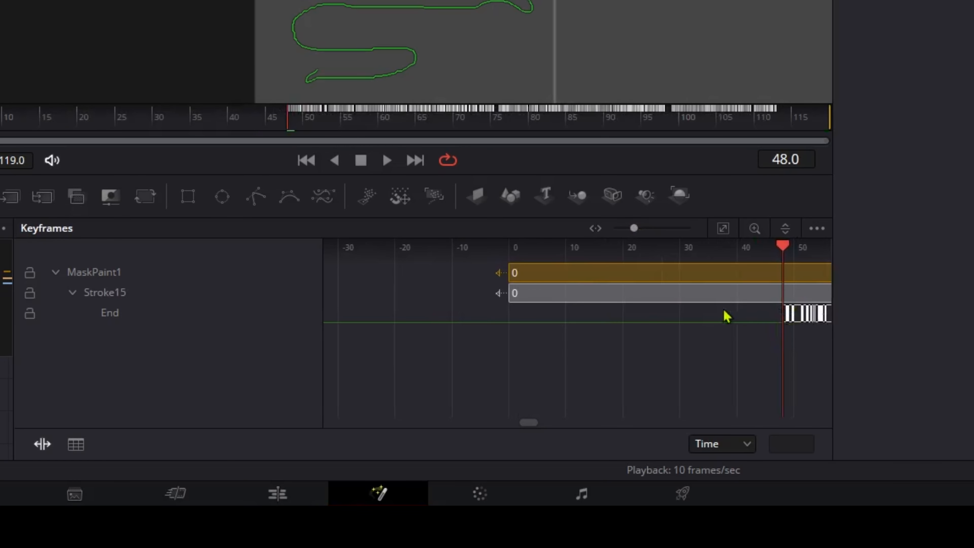
{"action": "left_click", "coordinate": [740, 125]}
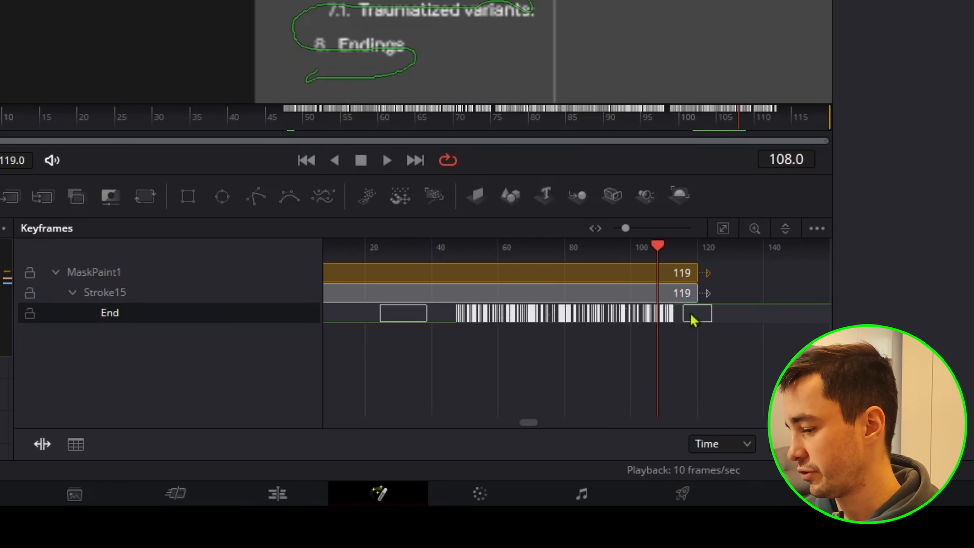